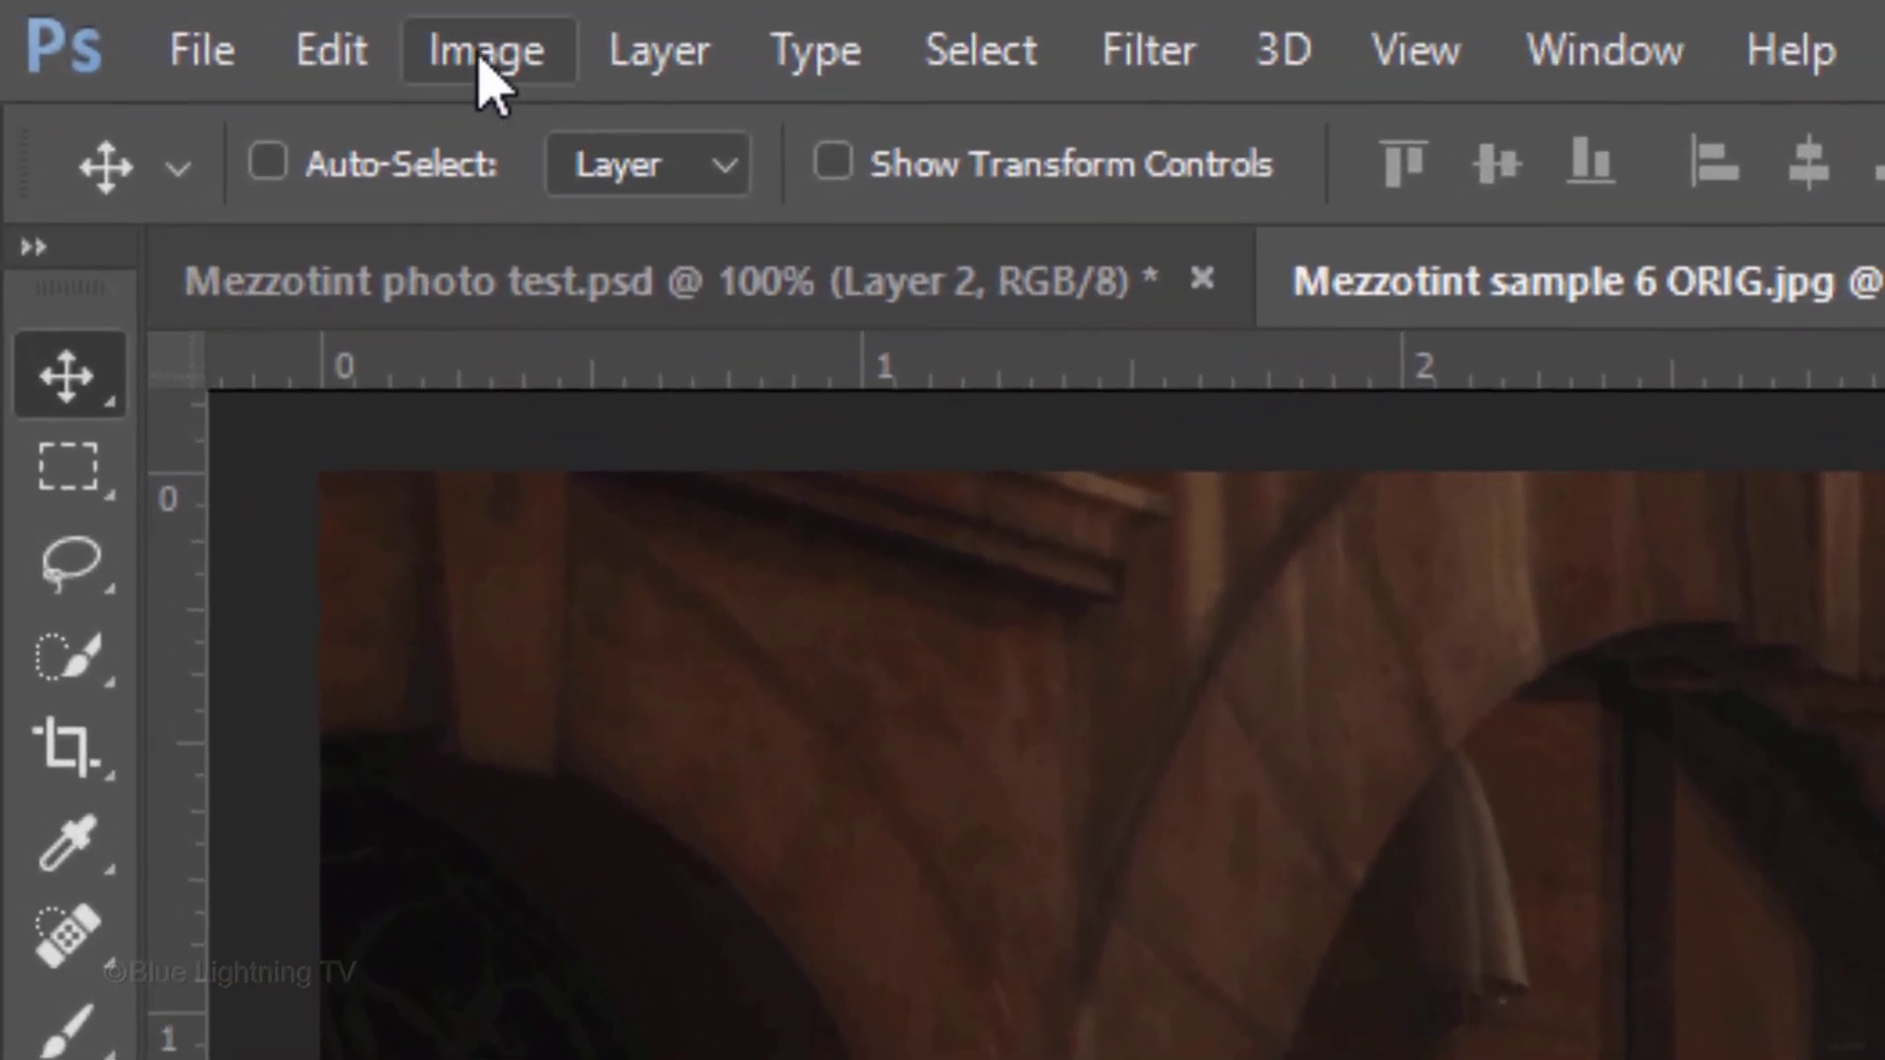
# Check the photo's image size and resolution without changing anything
pyautogui.click(449, 58)
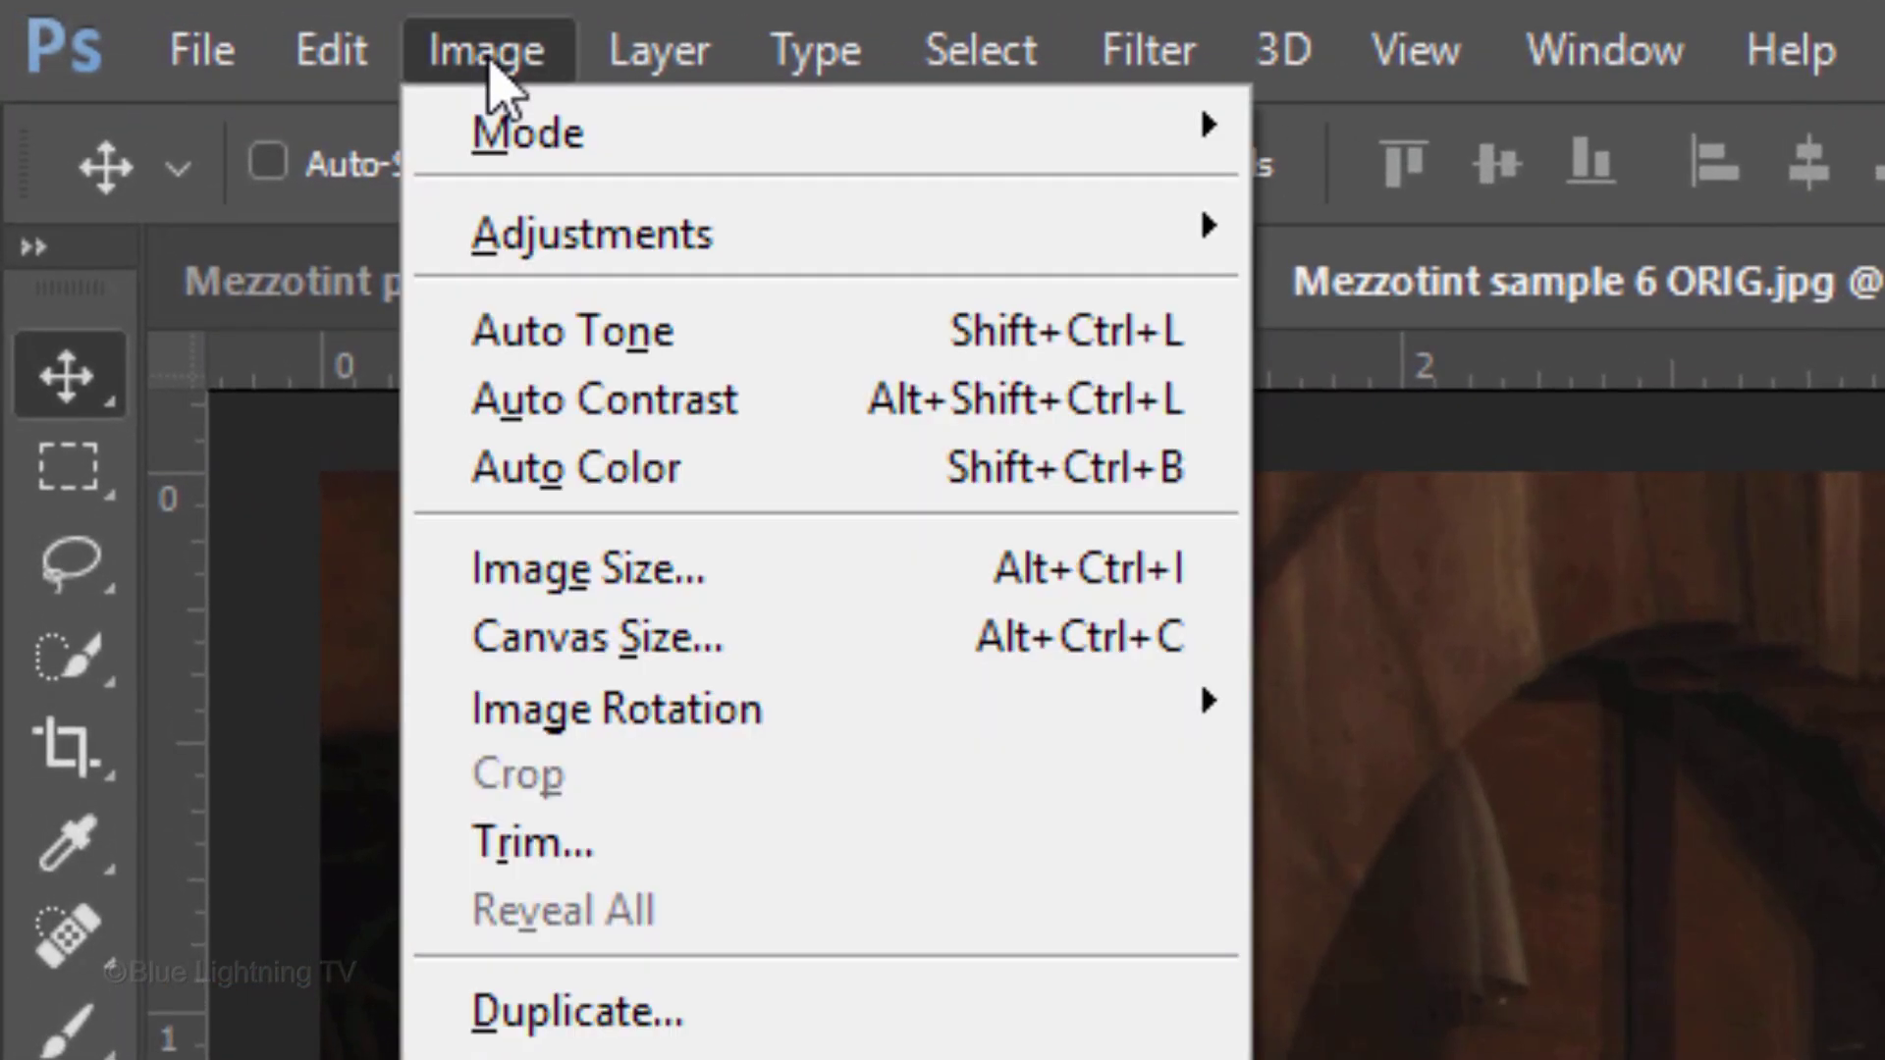
pyautogui.click(597, 580)
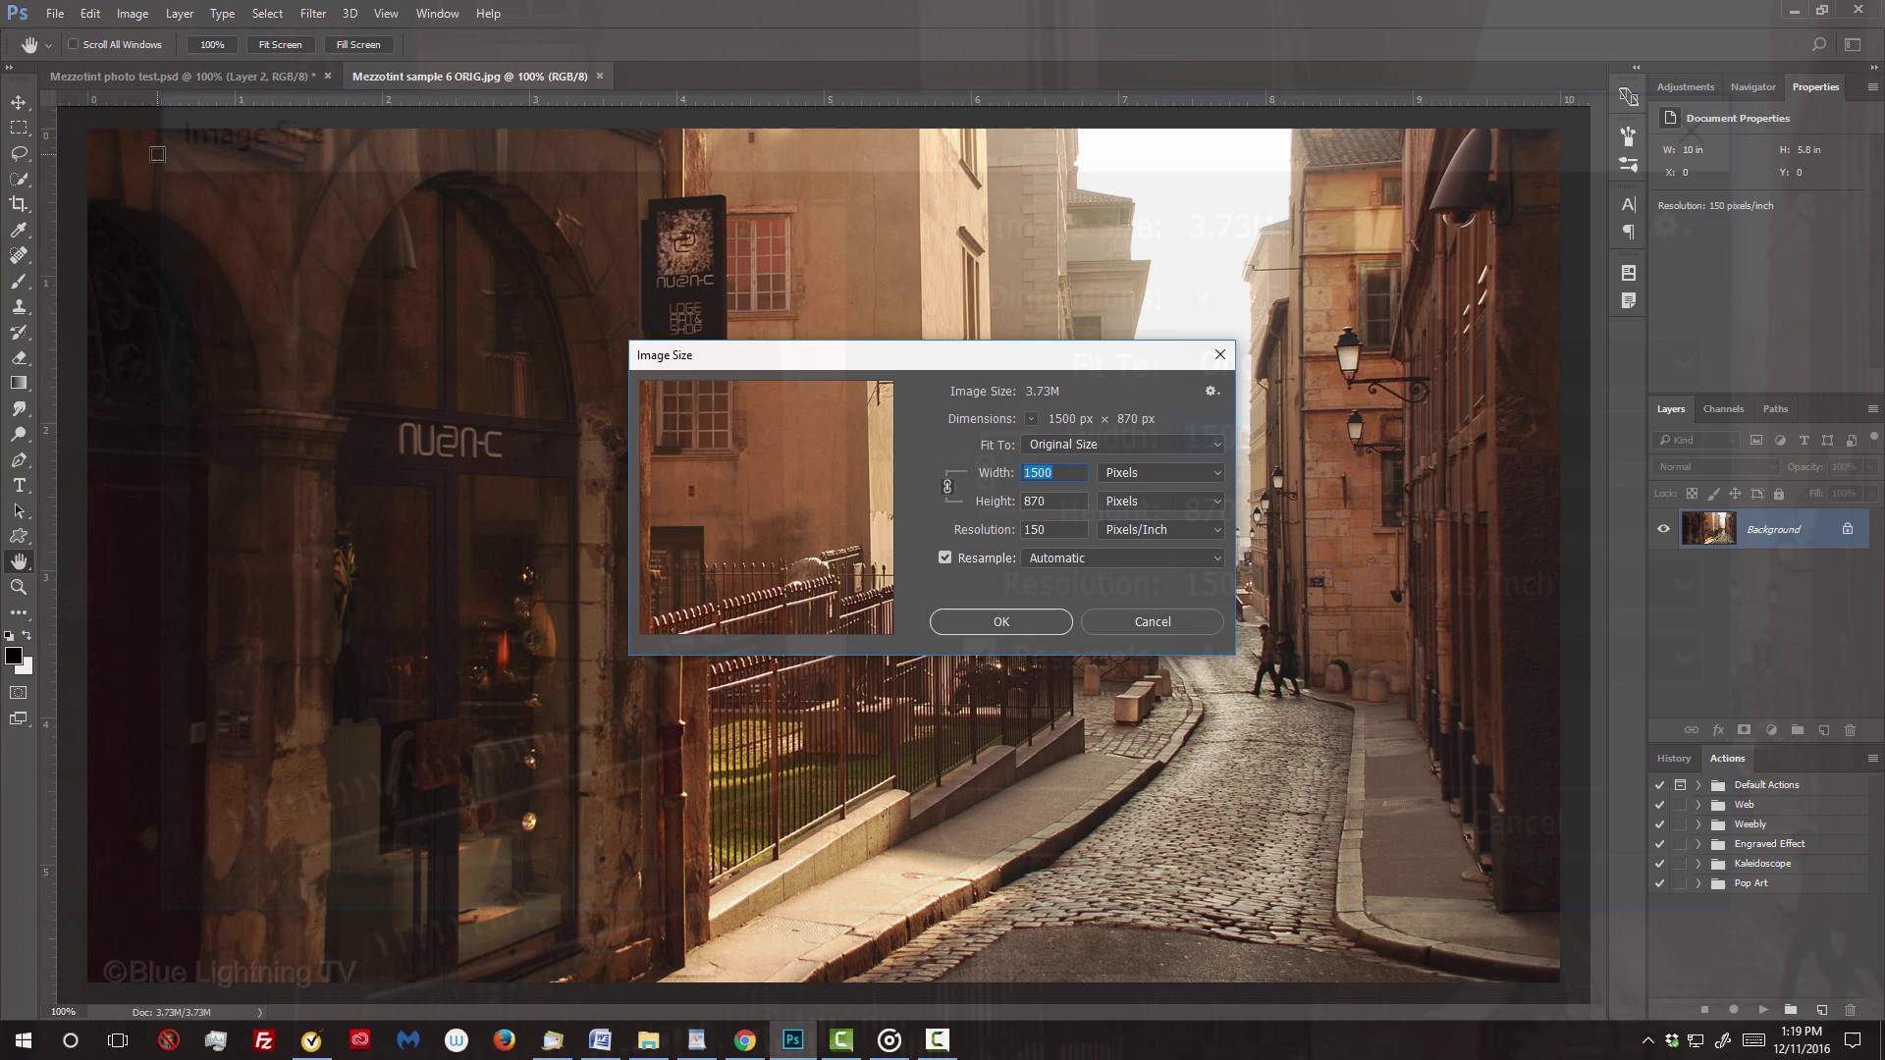
pyautogui.press('Return')
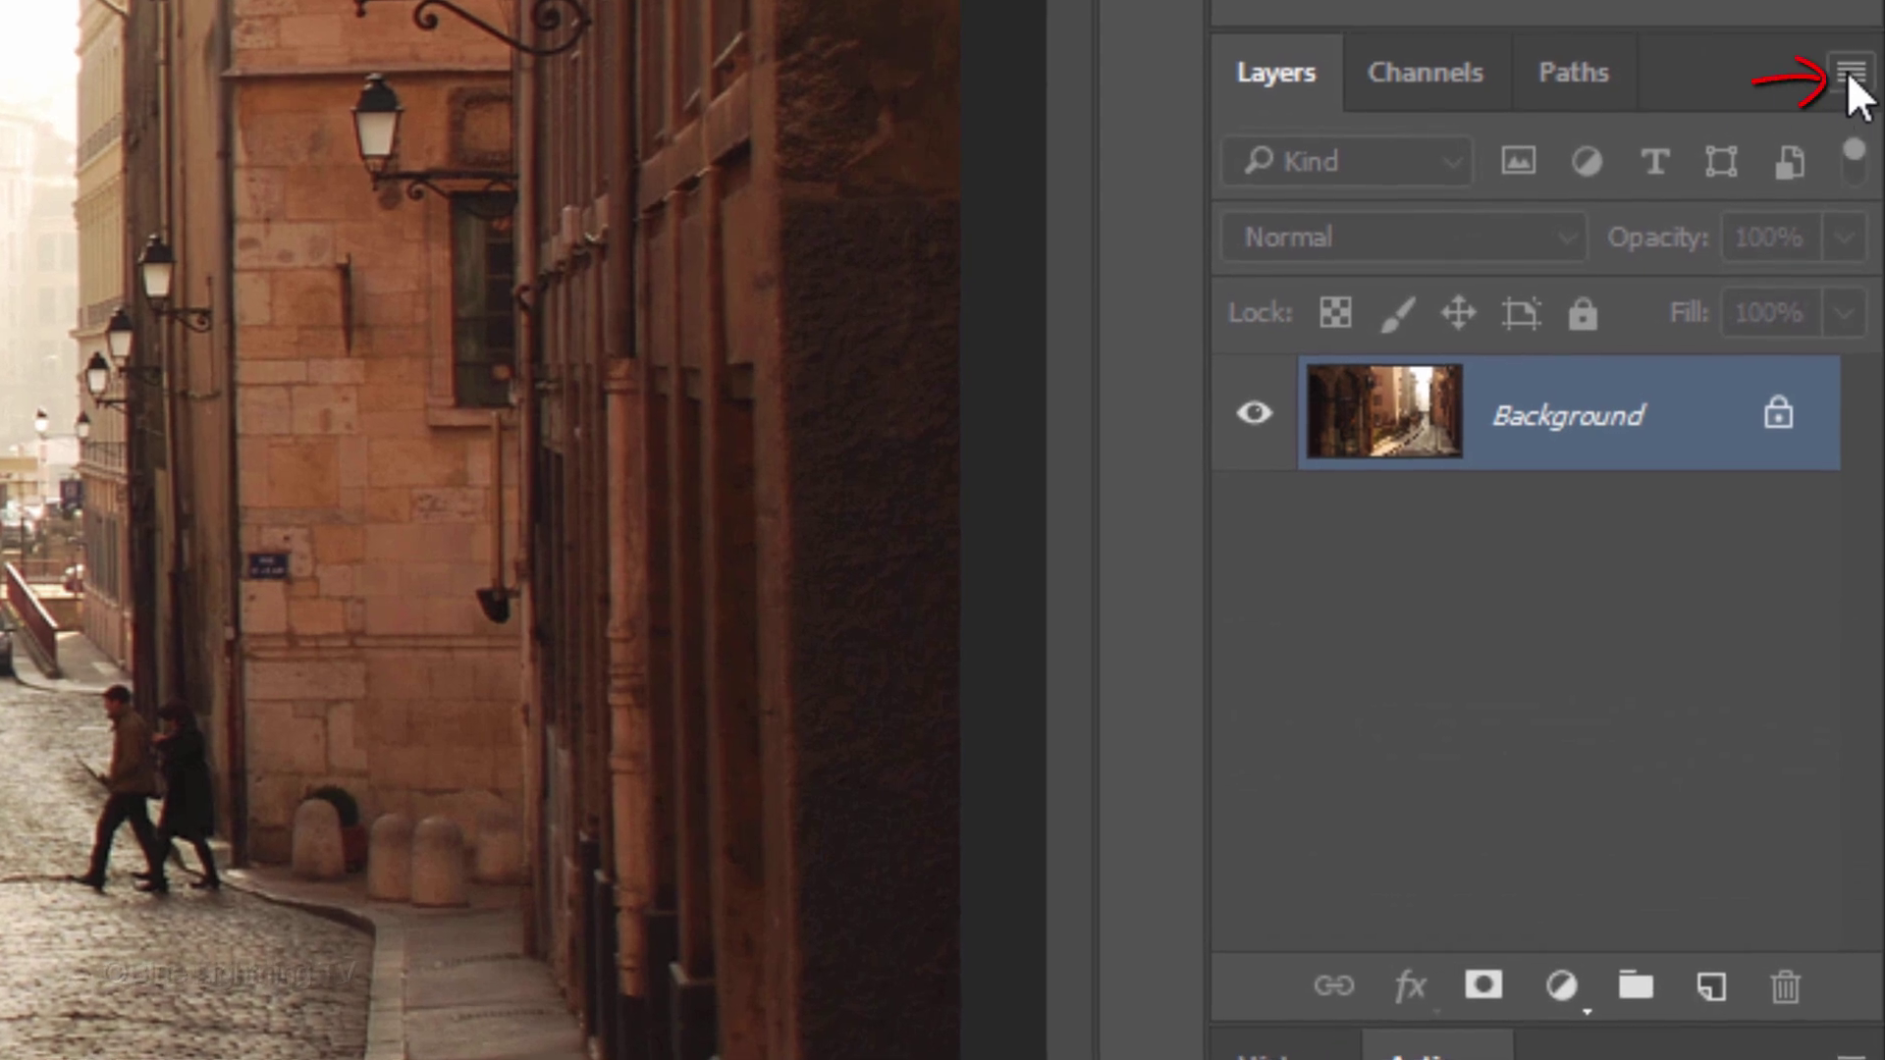
# Make the photo a smart object, duplicate it twice, hide both copies, and select Layer 0
pyautogui.click(1849, 73)
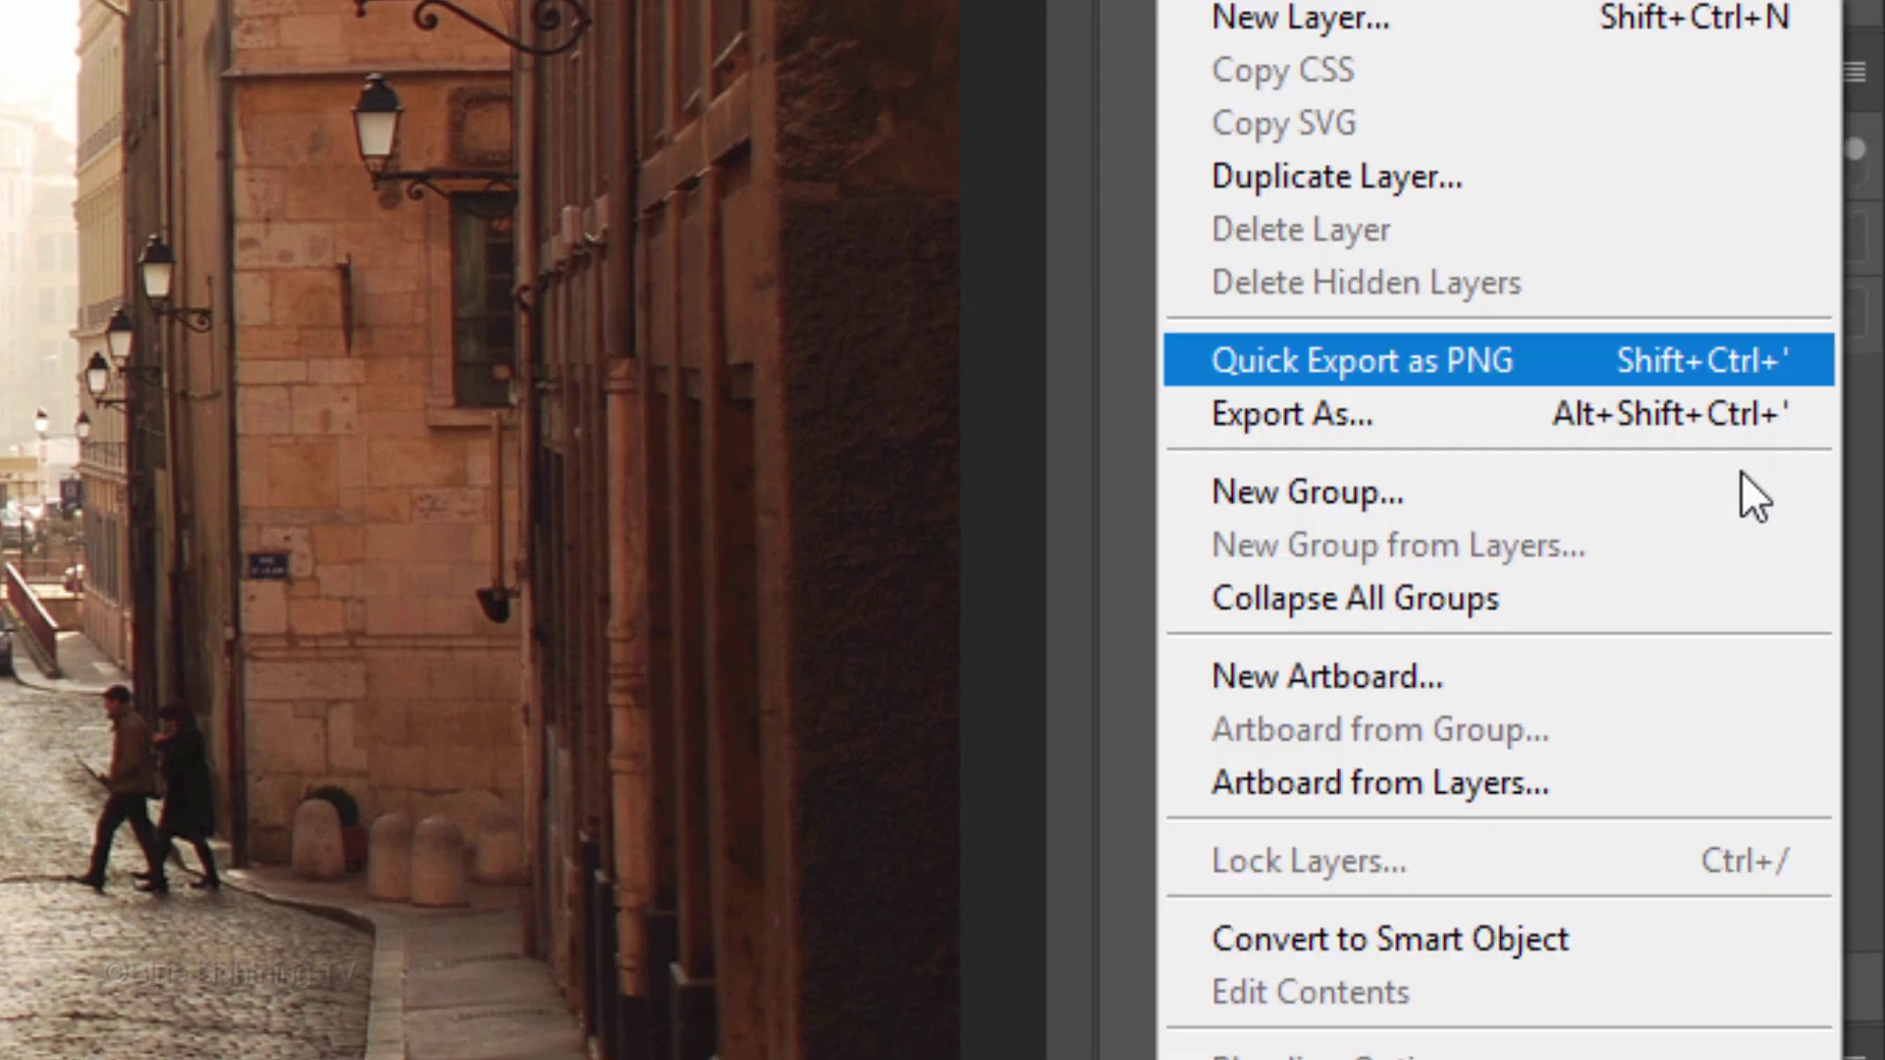
pyautogui.click(1653, 938)
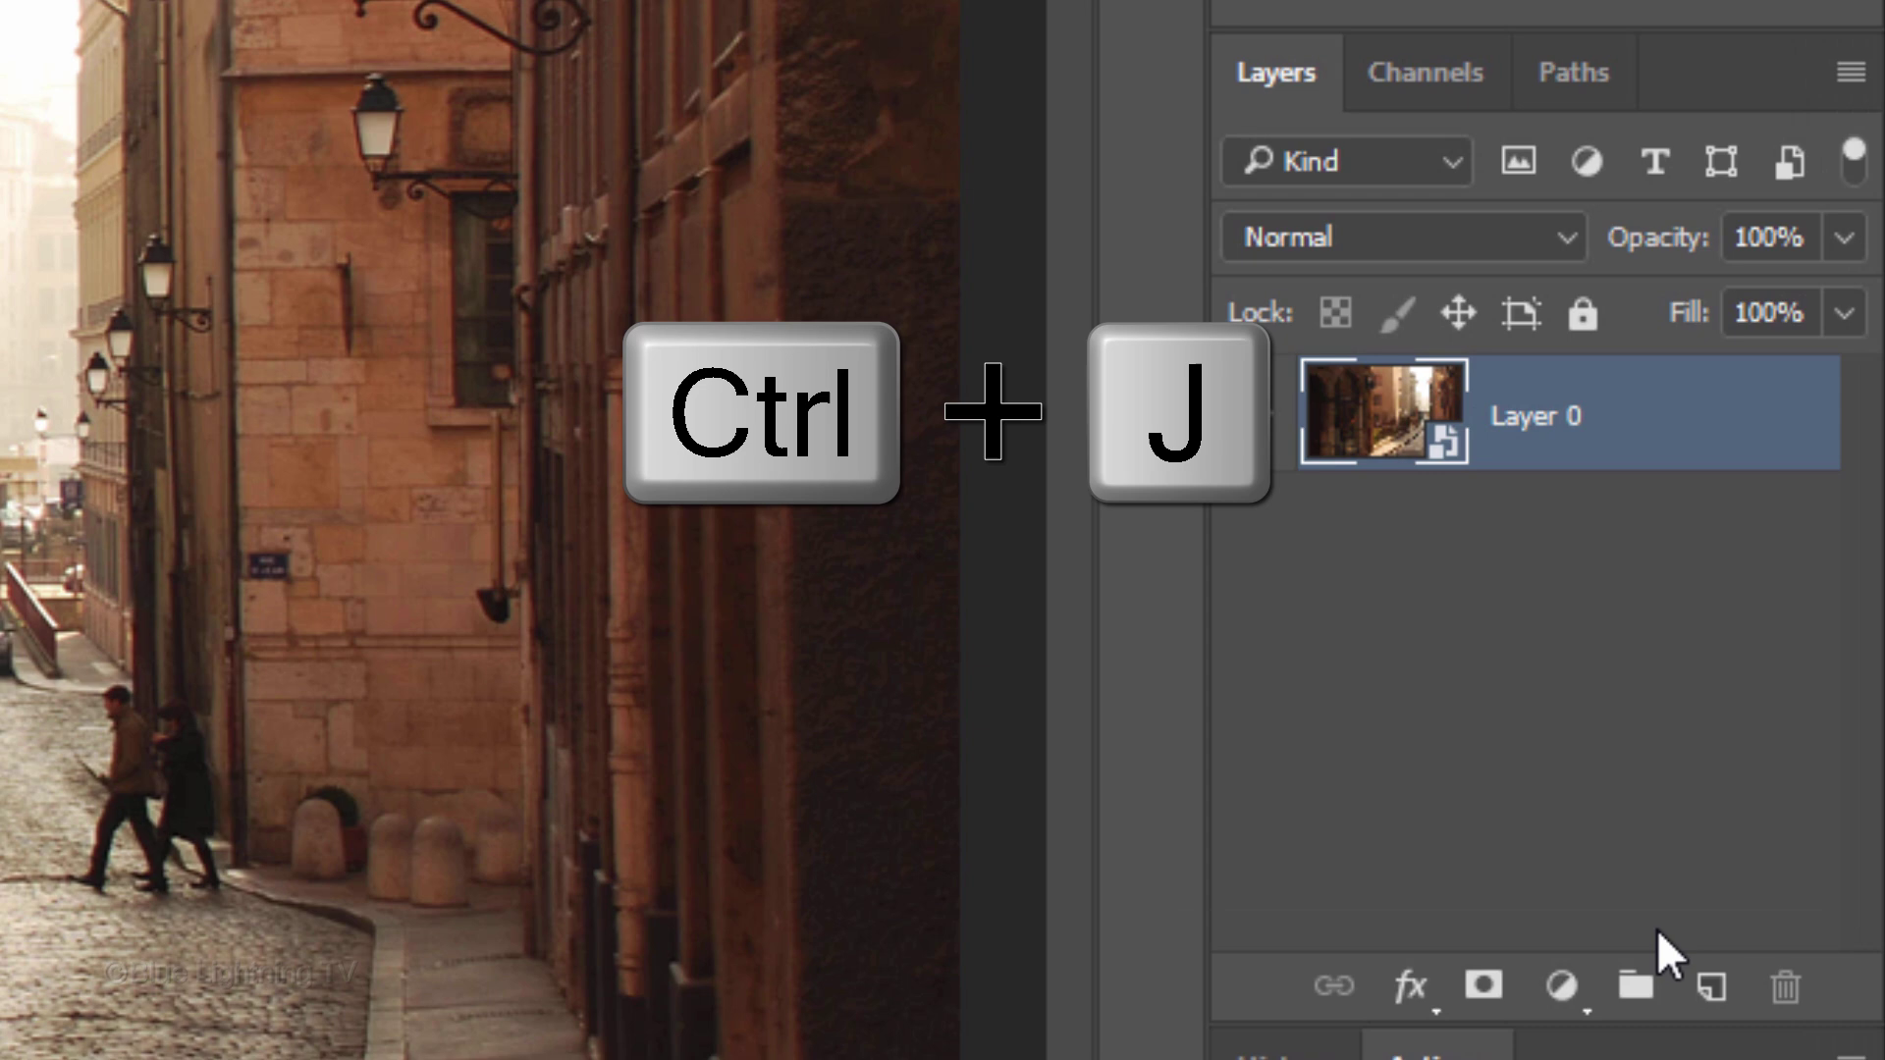
pyautogui.hotkey('ctrl', 'j')
pyautogui.hotkey('ctrl', 'j')
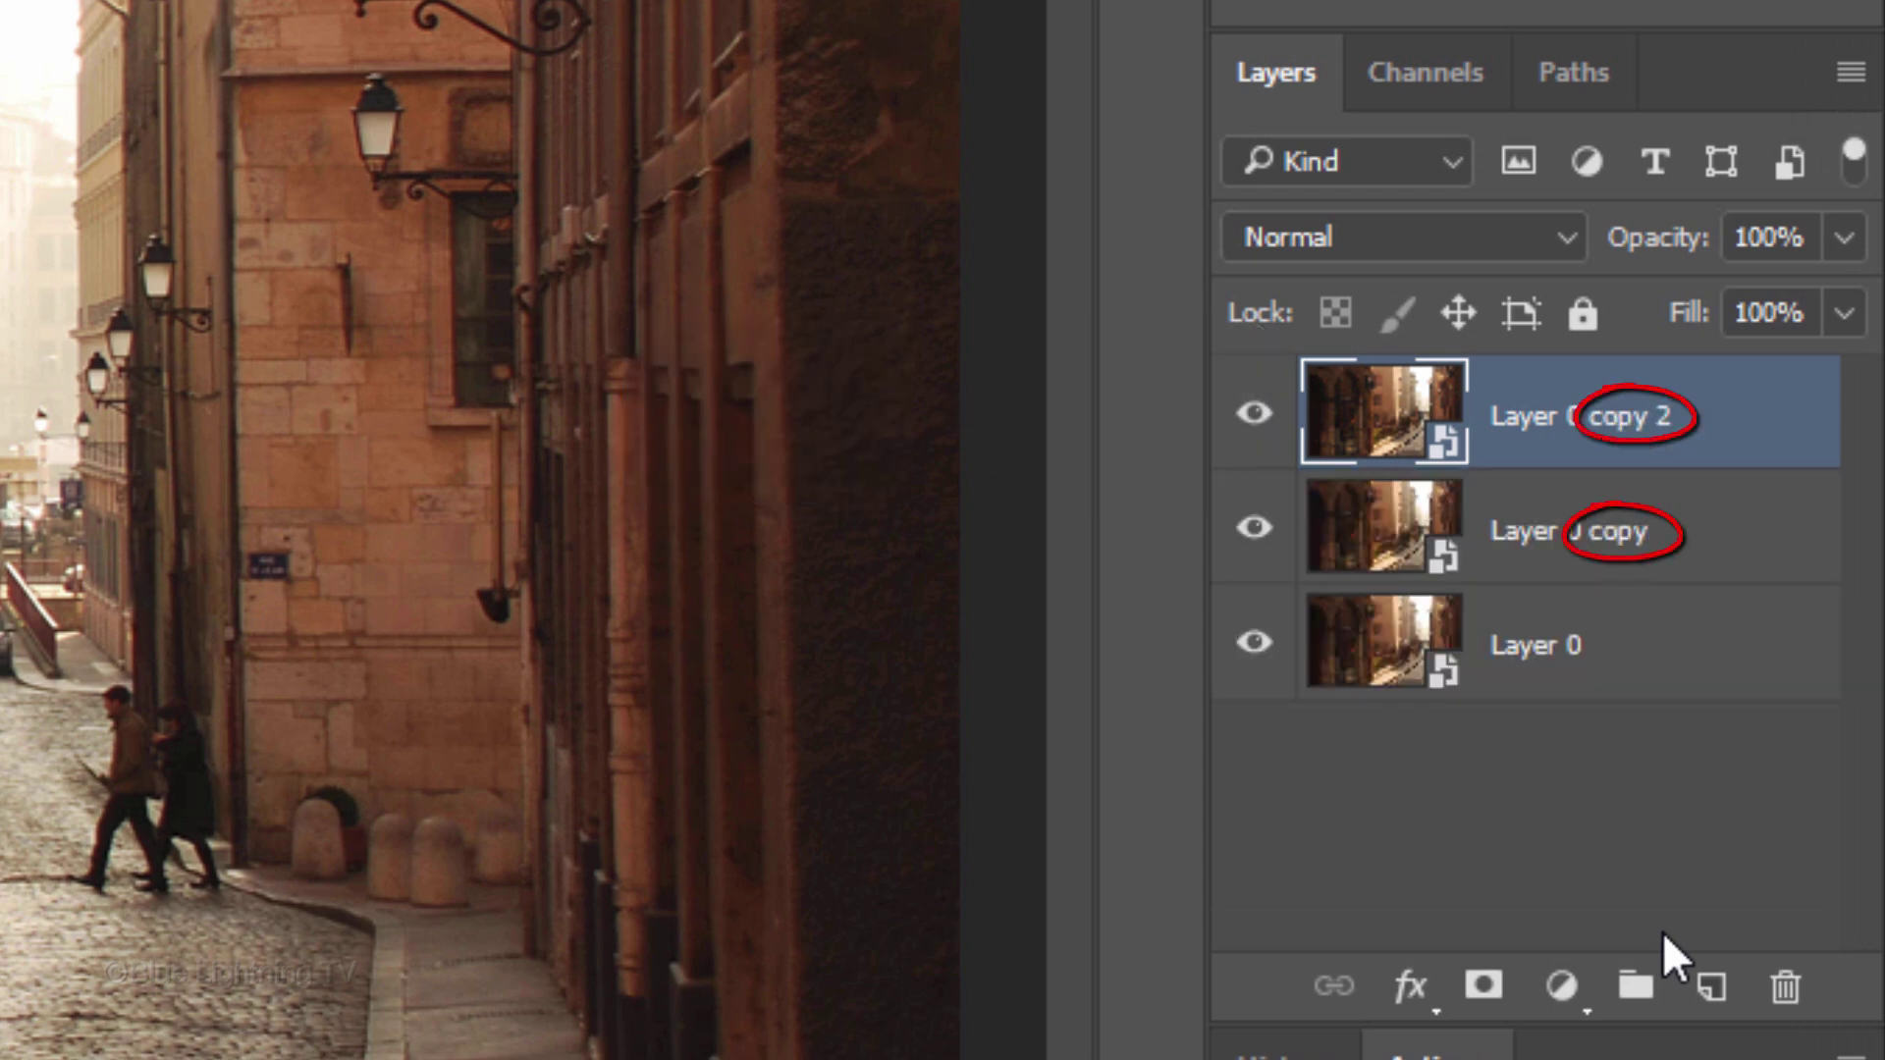
pyautogui.click(1255, 421)
pyautogui.click(1255, 530)
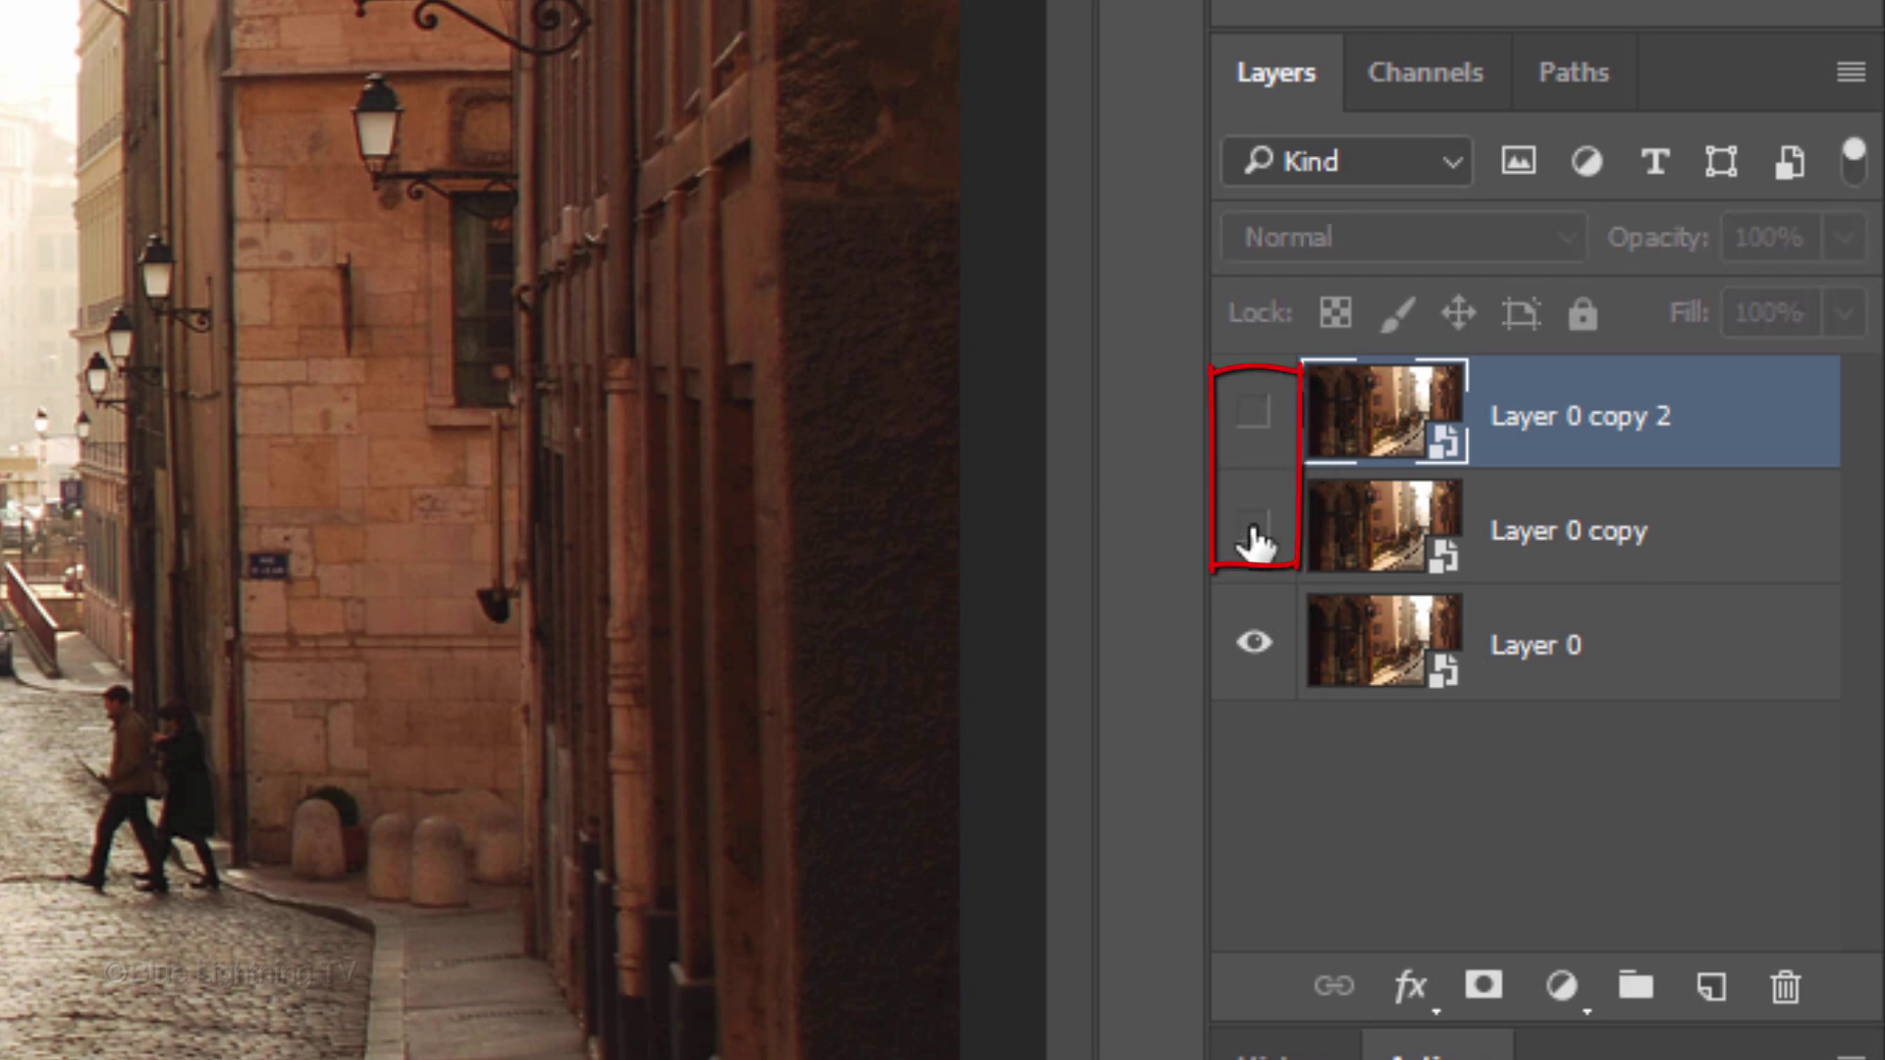
pyautogui.click(1380, 654)
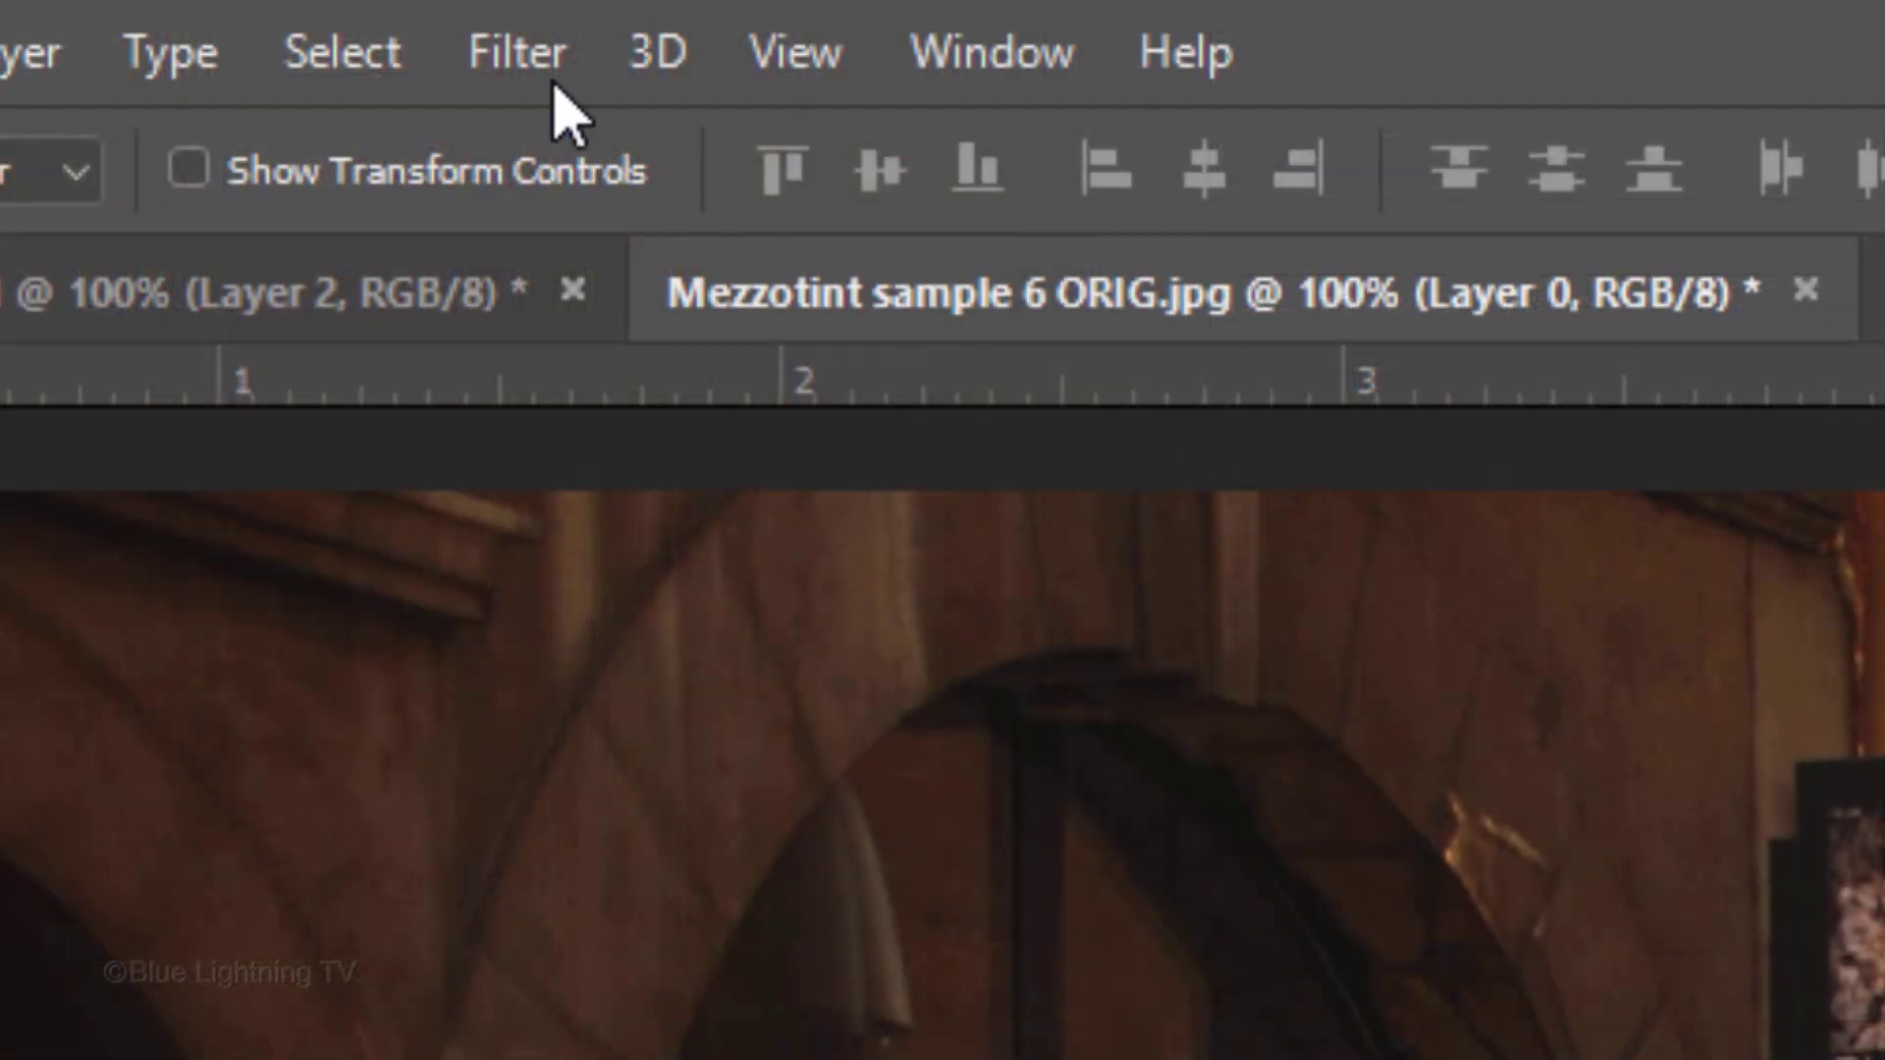
# Apply the Filter Gallery's Angled Strokes effect (50/30/0) to Layer 0
pyautogui.click(520, 61)
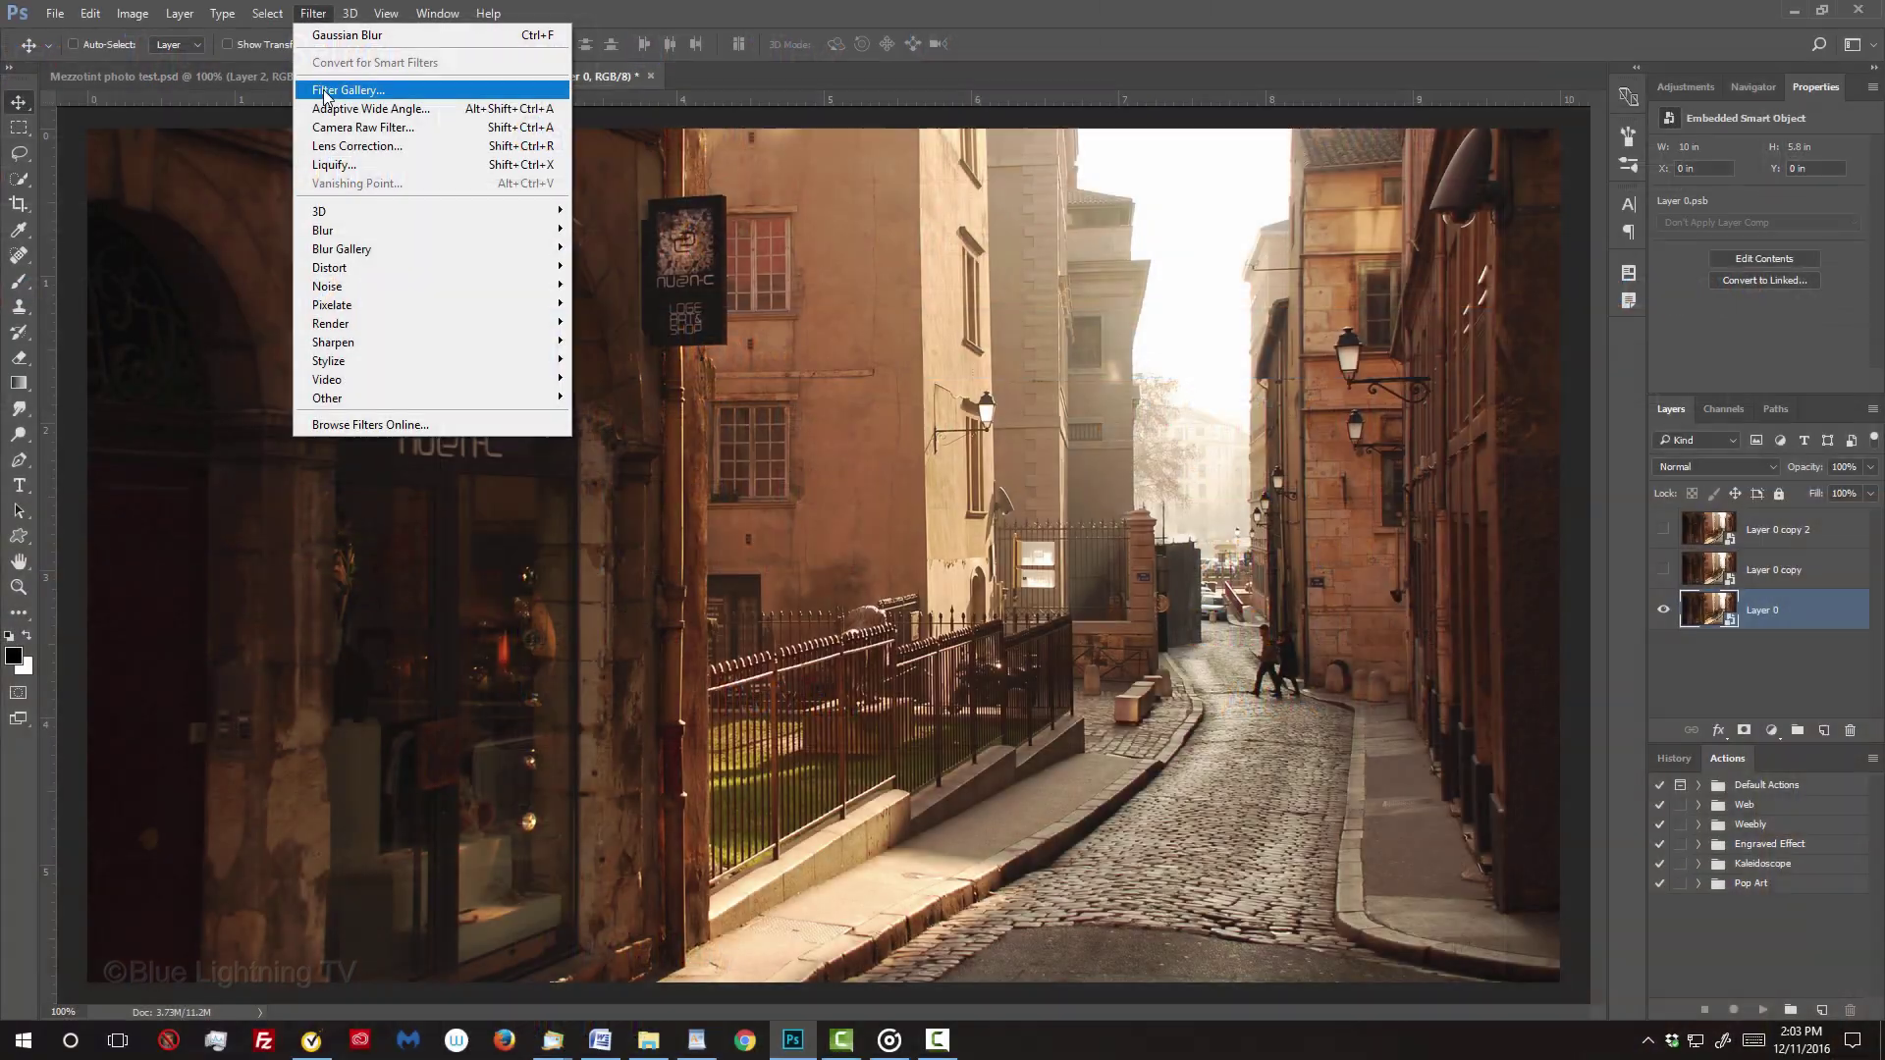
pyautogui.click(557, 346)
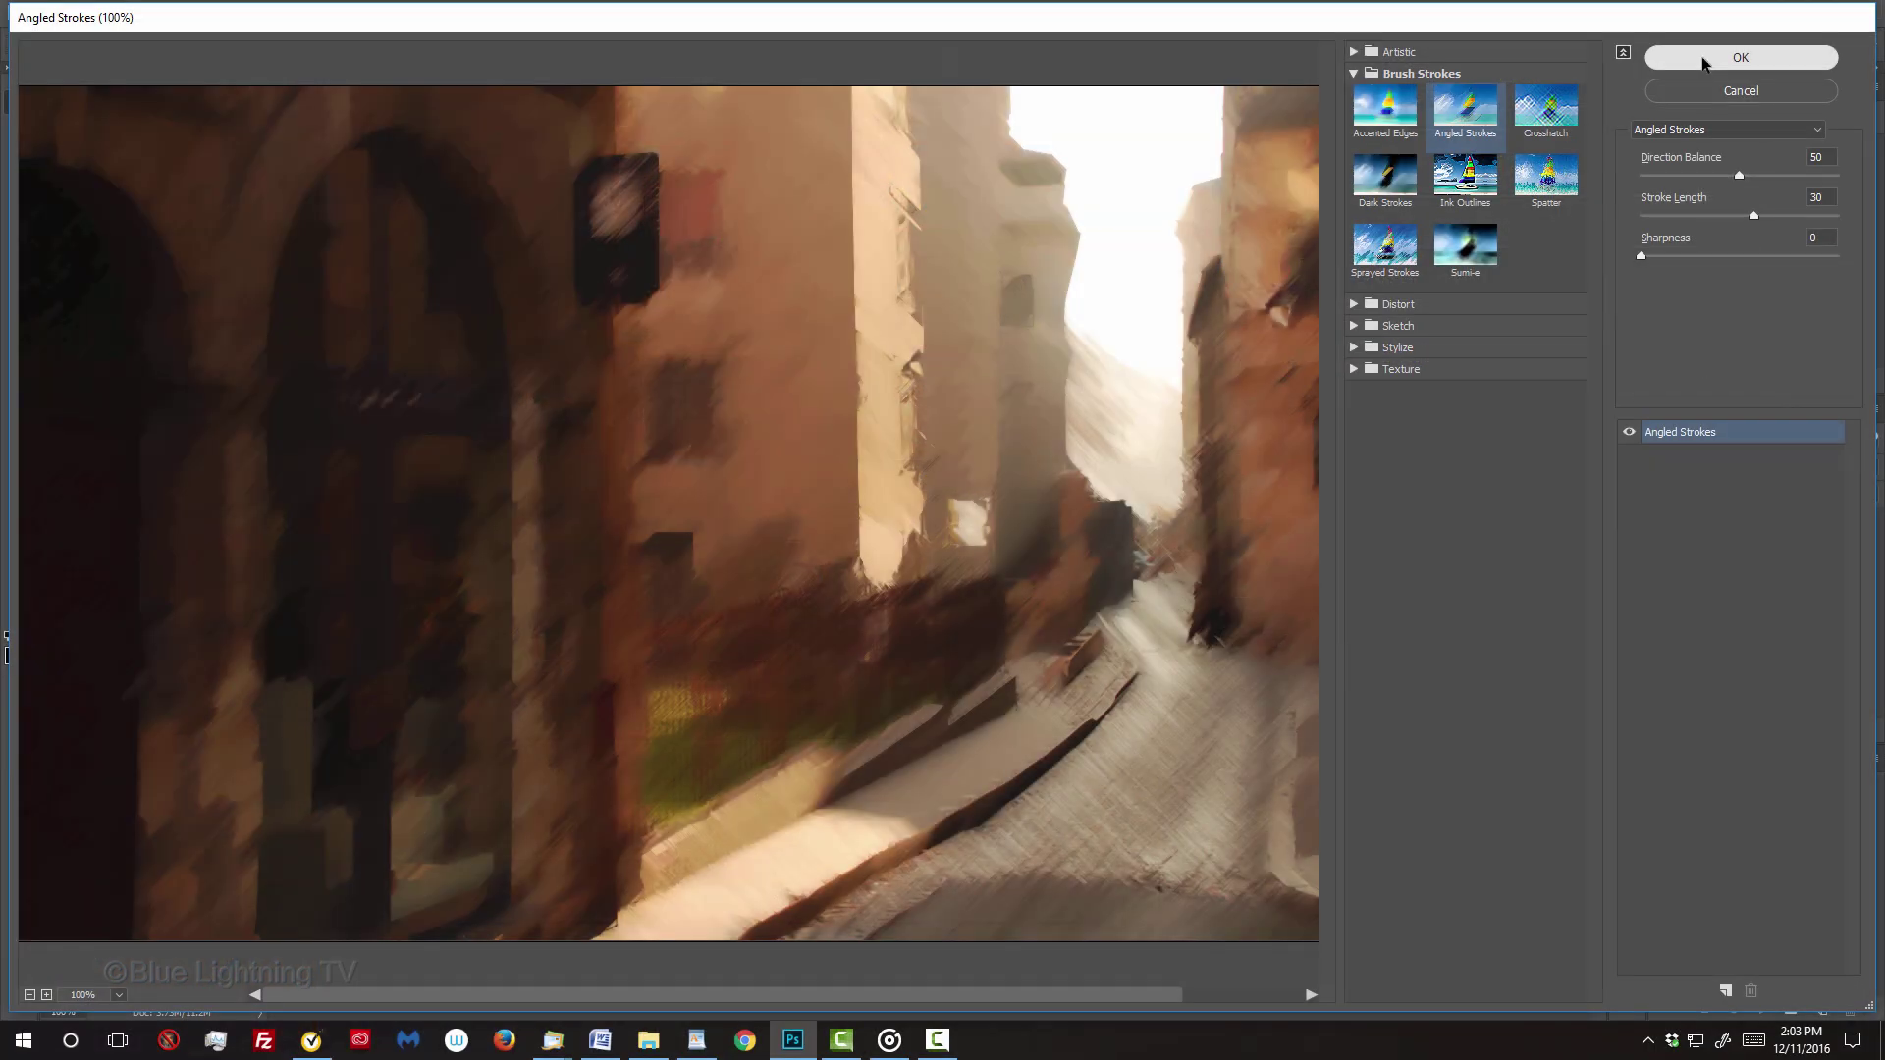
pyautogui.click(1419, 71)
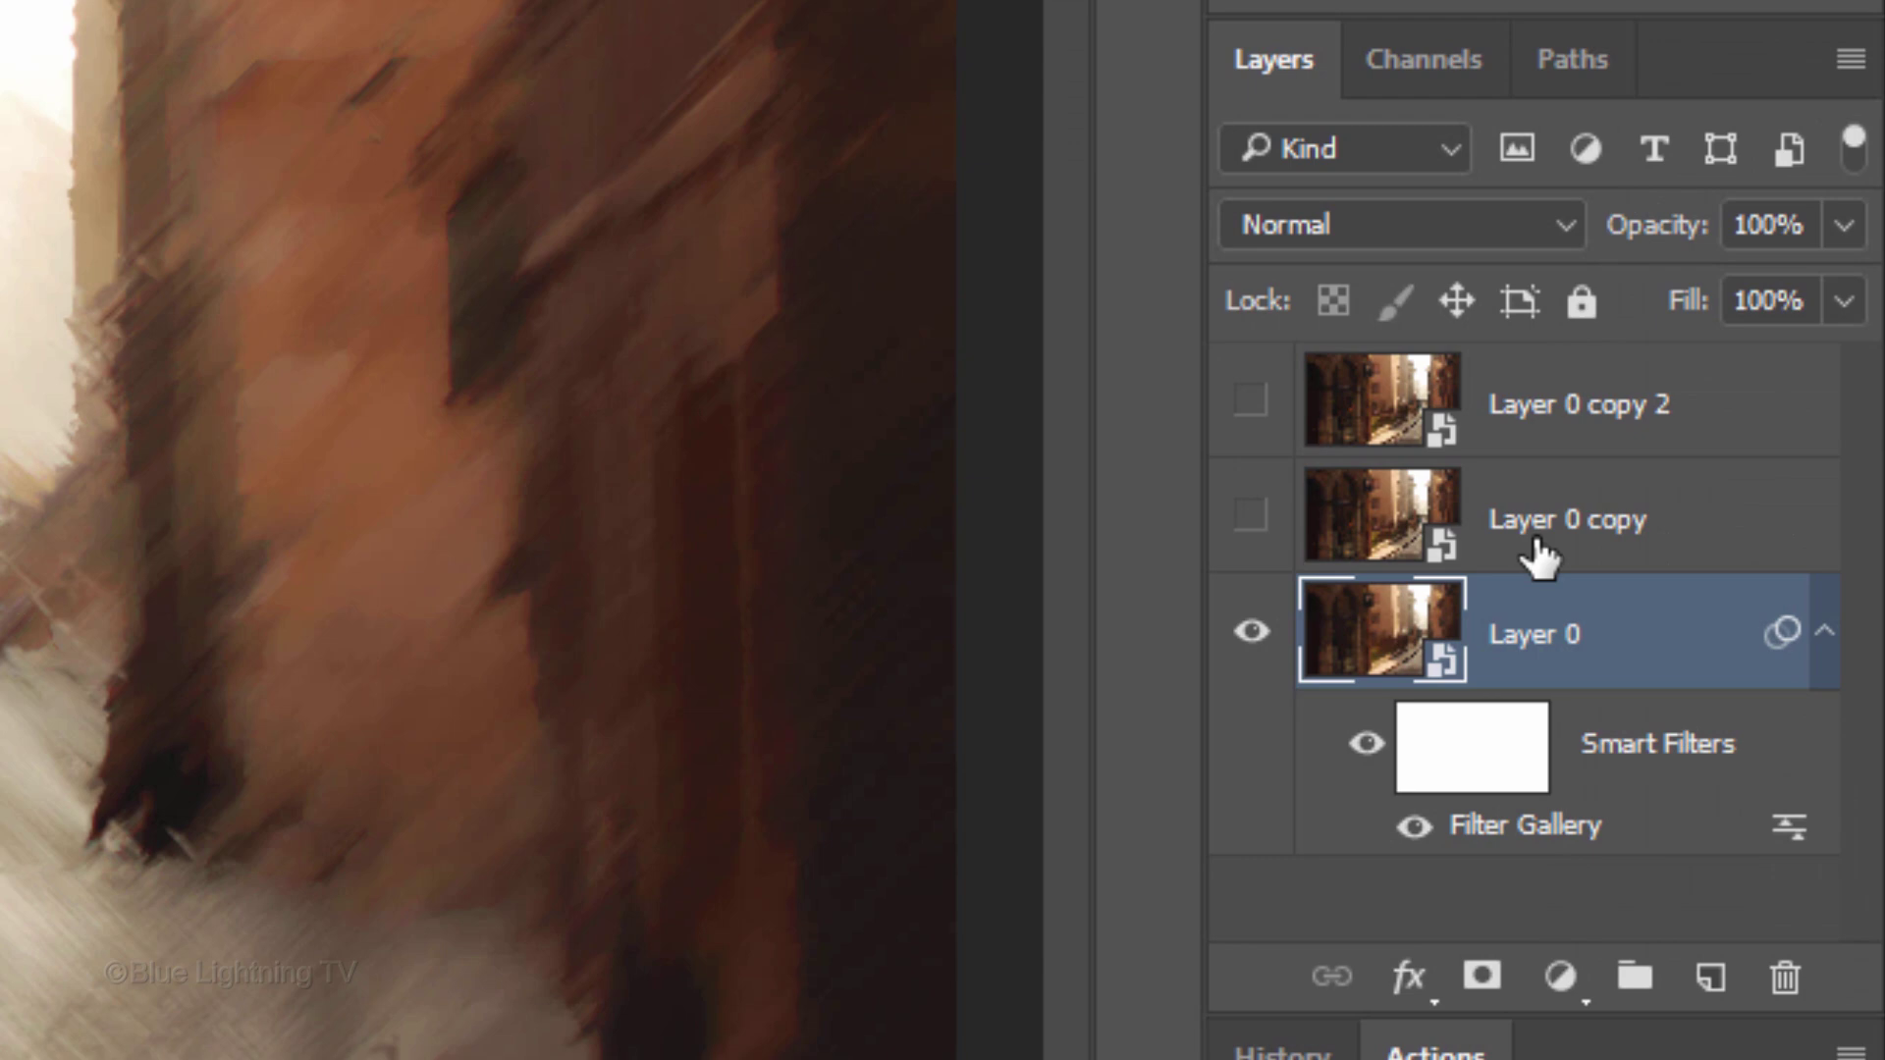
# Rename Layer 0 to 'Angled Strokes'
pyautogui.doubleClick(1756, 609)
pyautogui.write('Angled Strokes')
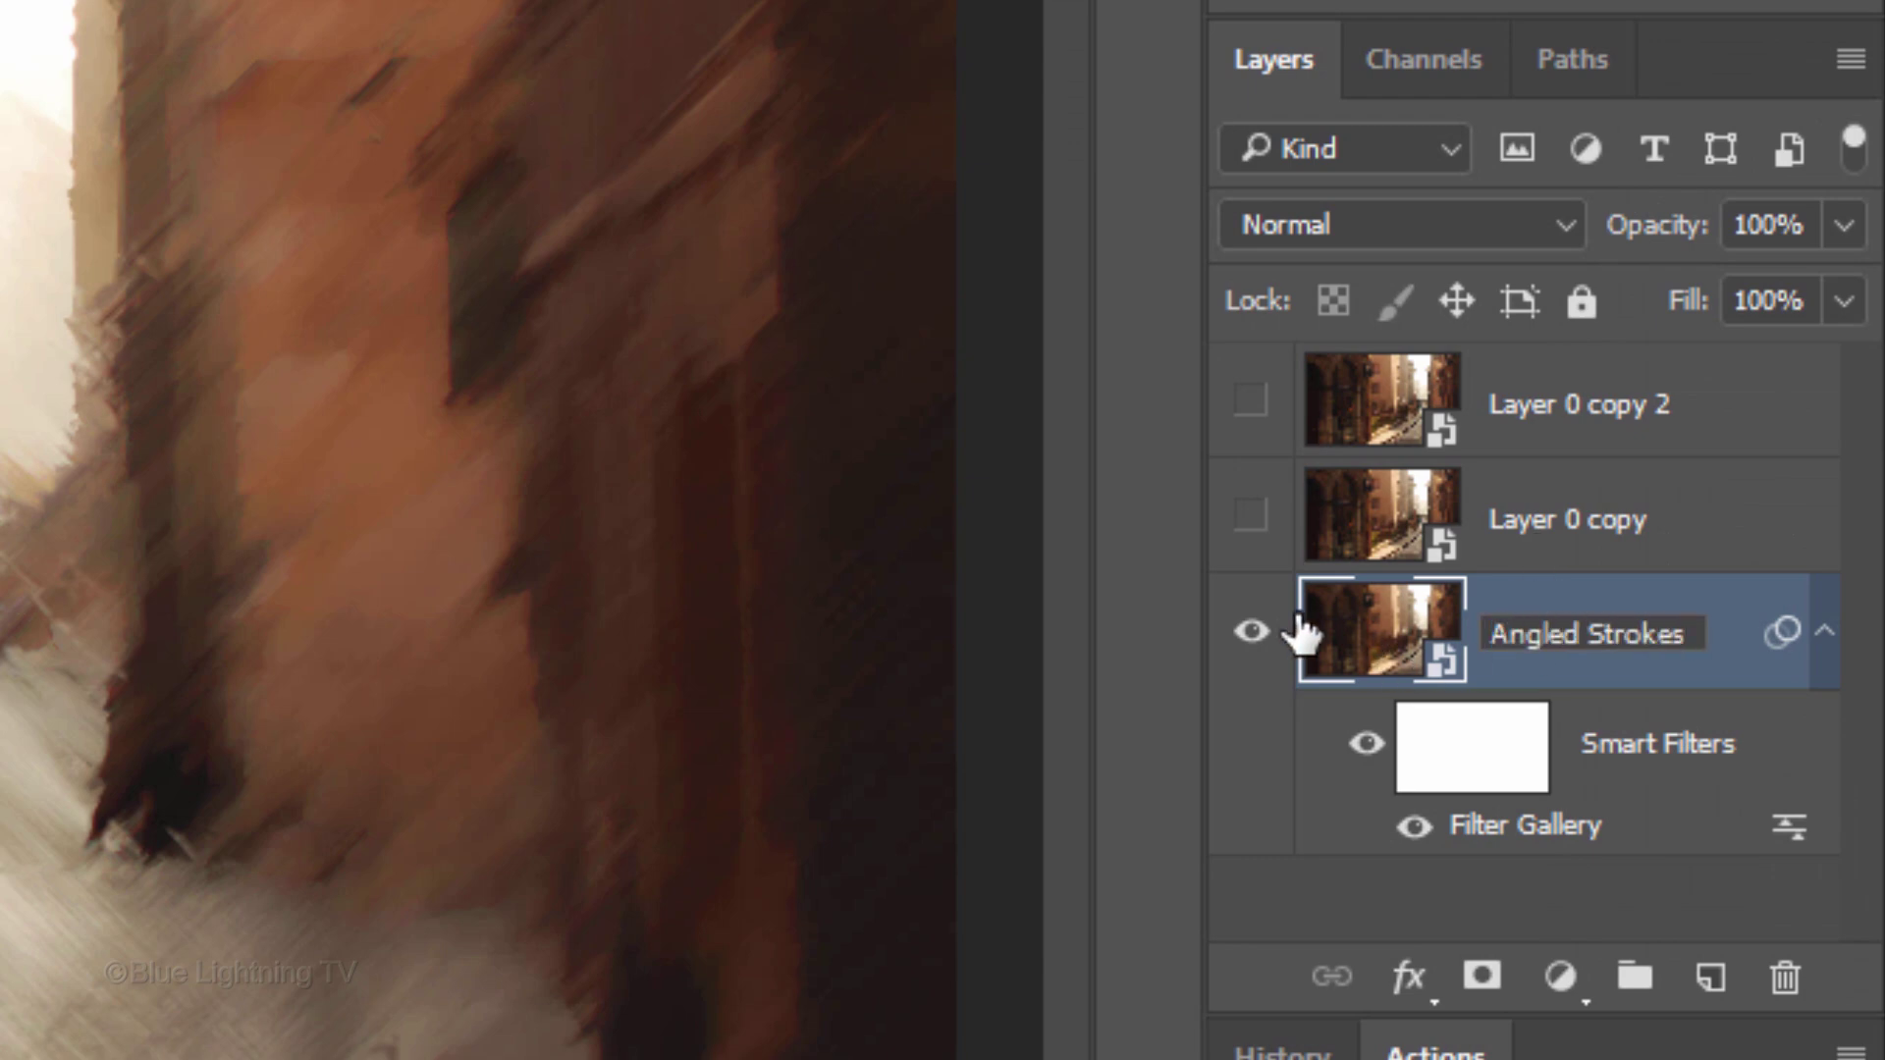
pyautogui.press('Return')
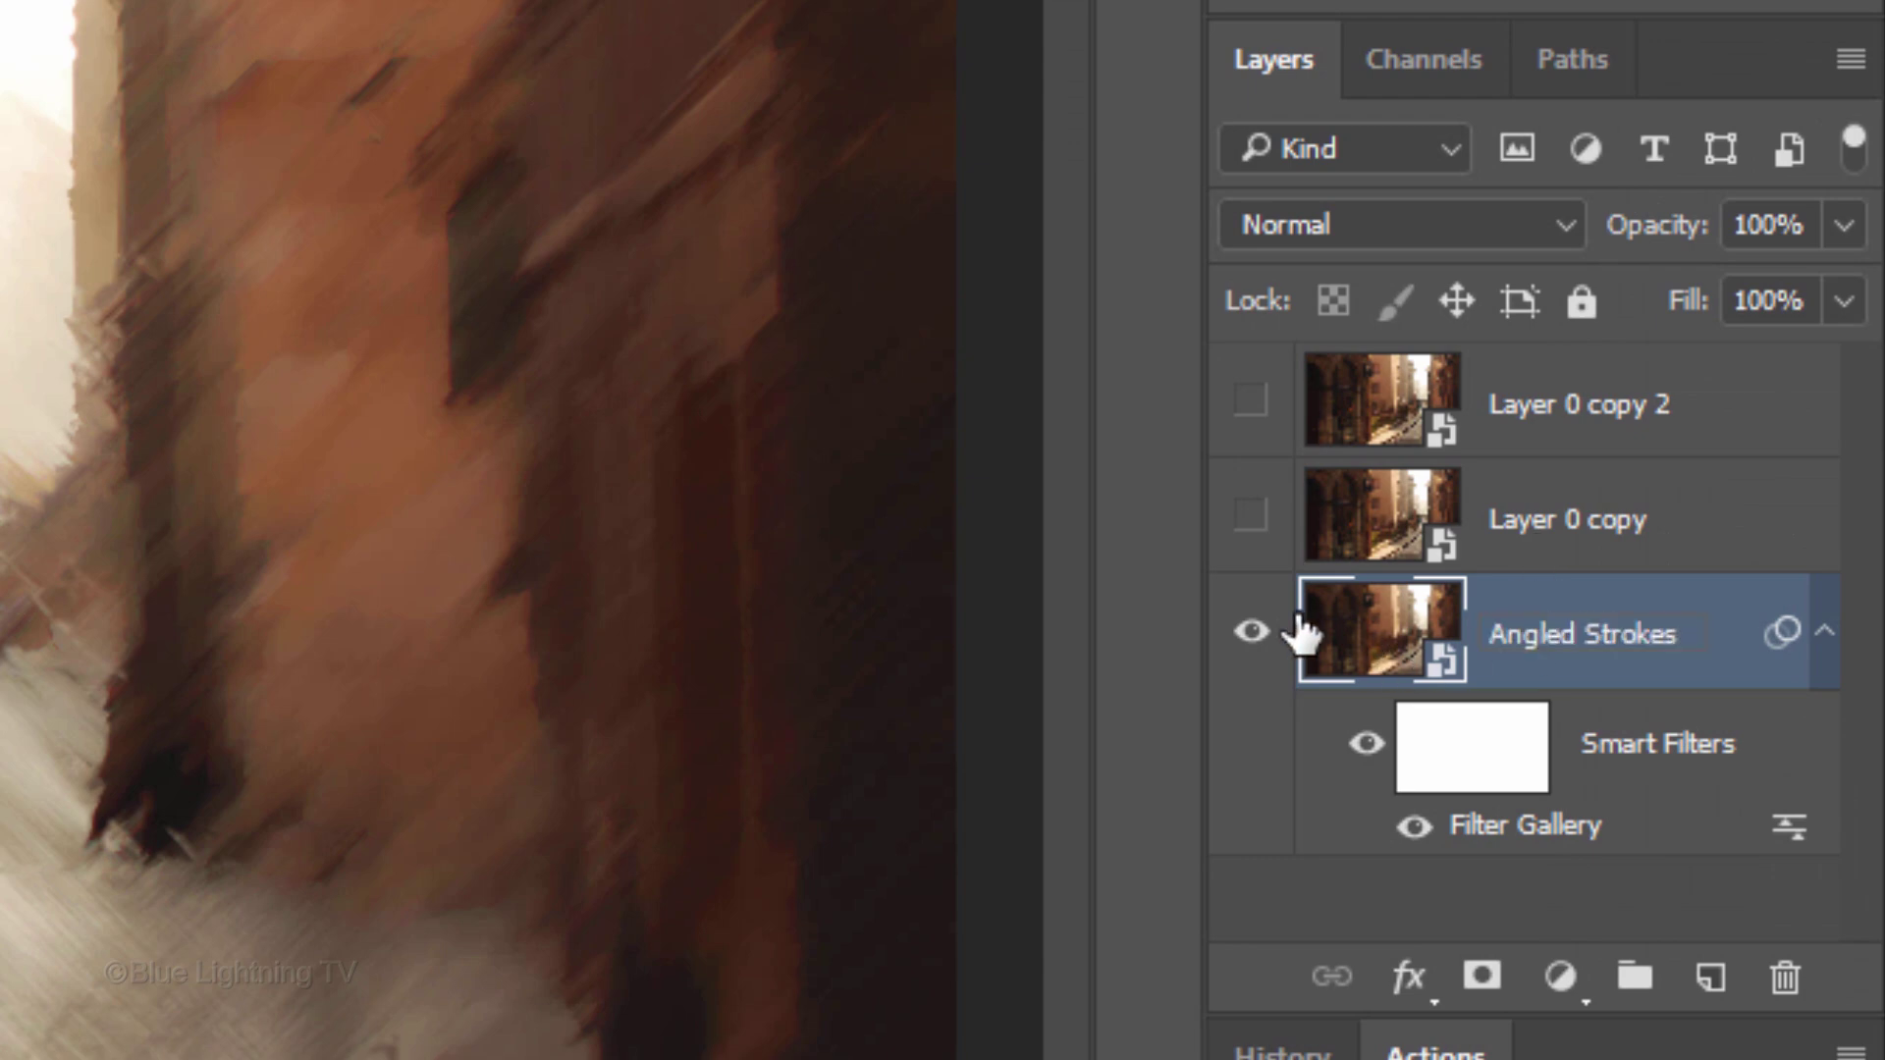
# Show Layer 0 copy and rename it 'Find Edges_Motion Blur'
pyautogui.click(1250, 515)
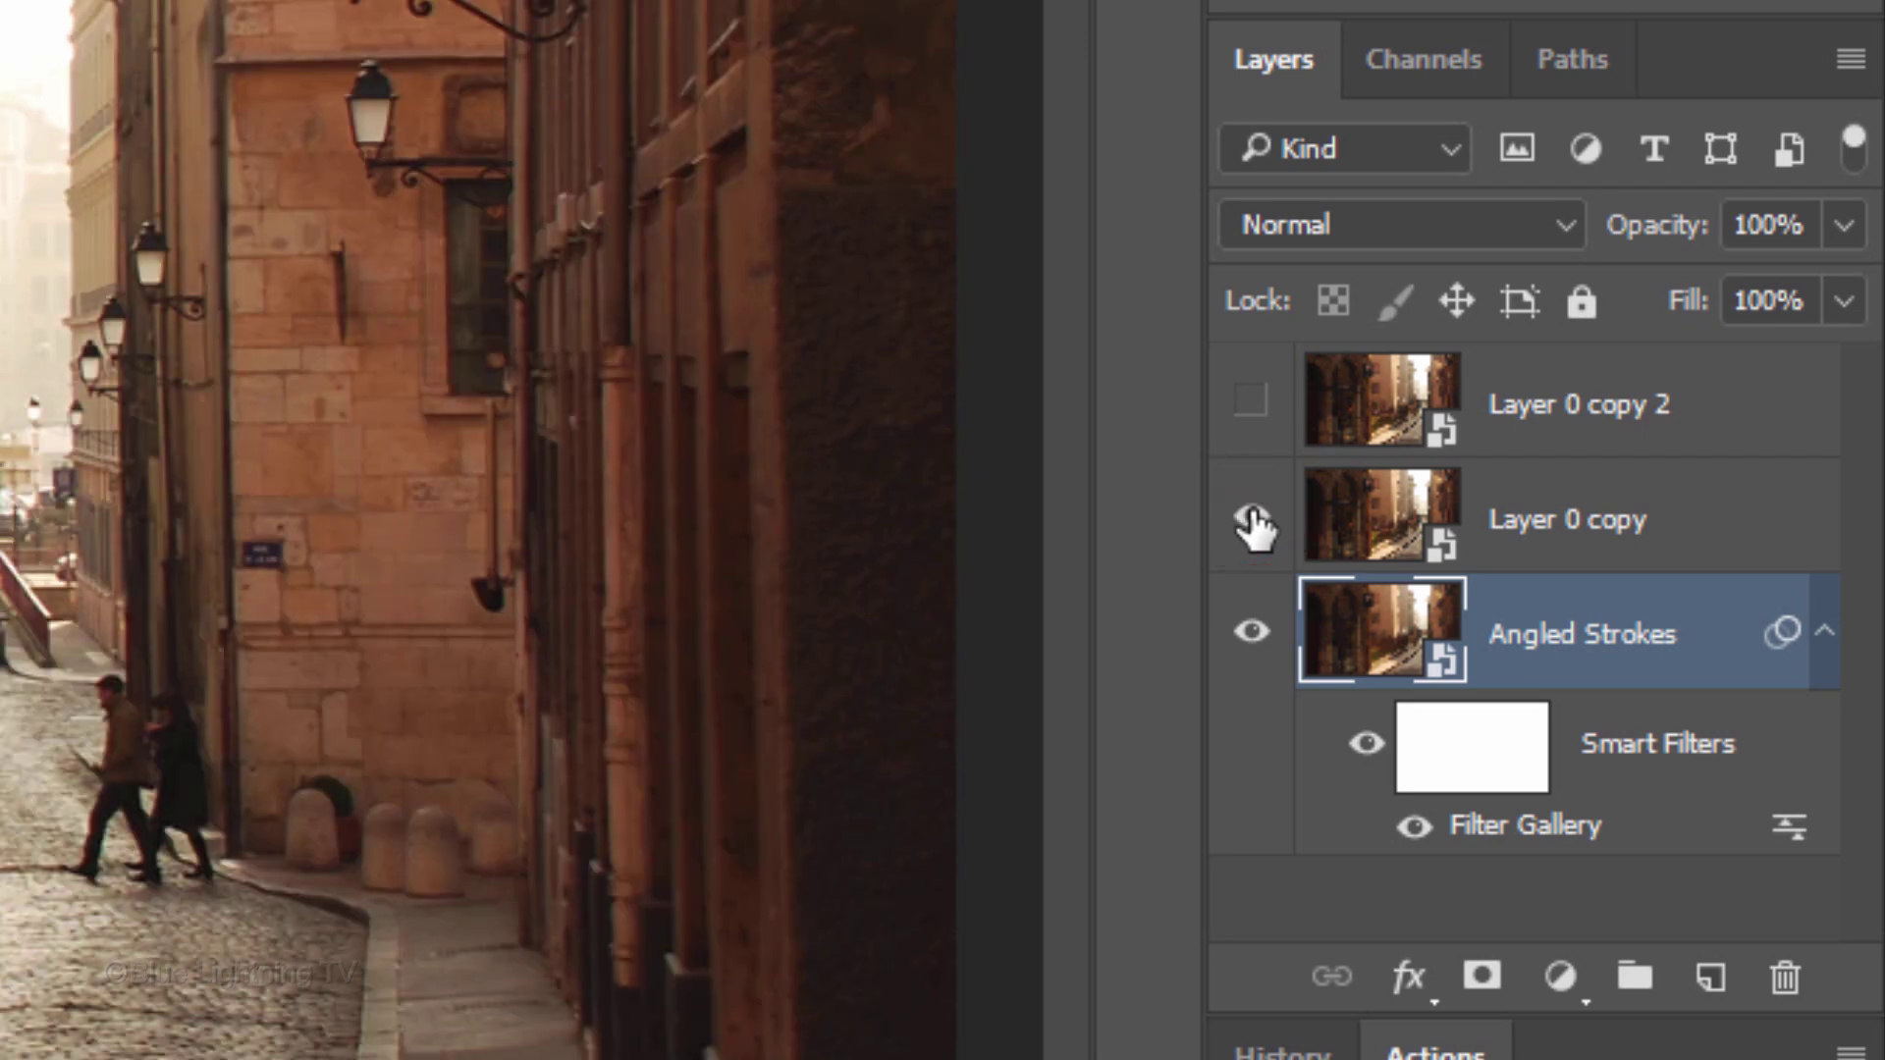
pyautogui.doubleClick(1563, 517)
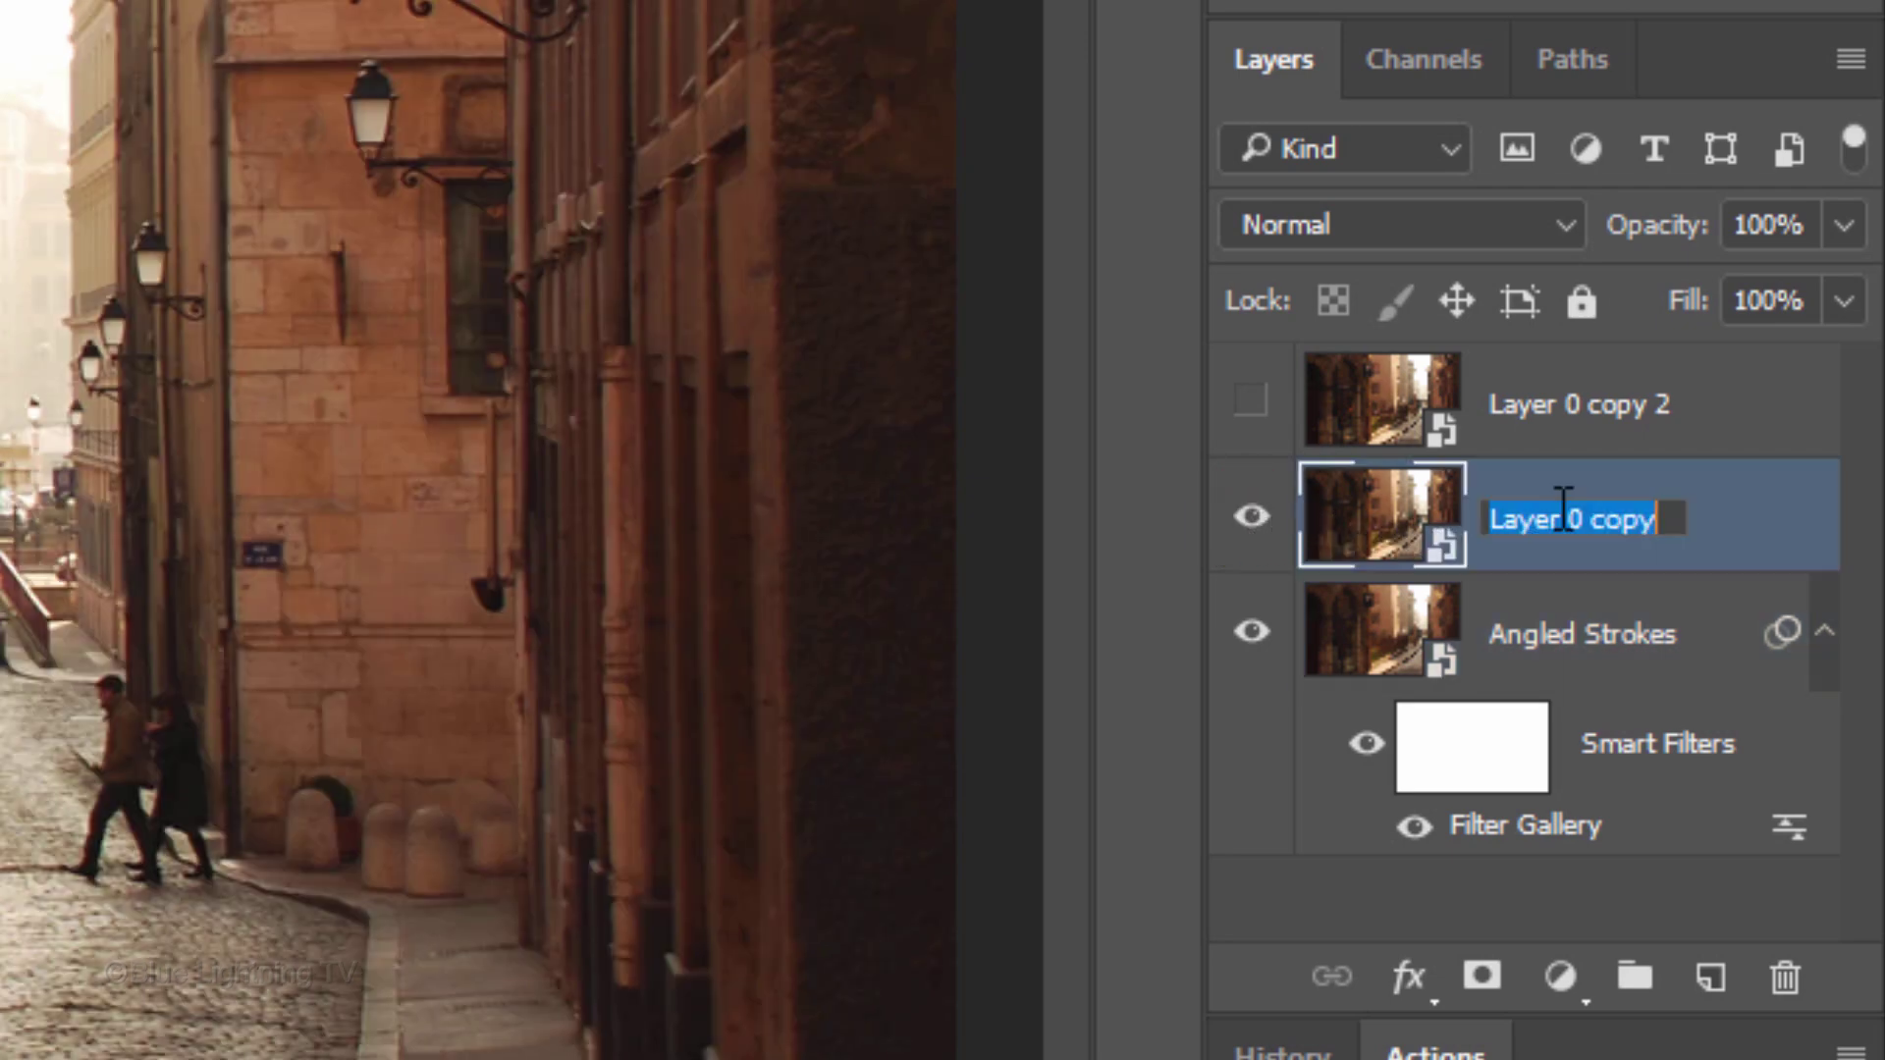
pyautogui.write('Find Edges_M')
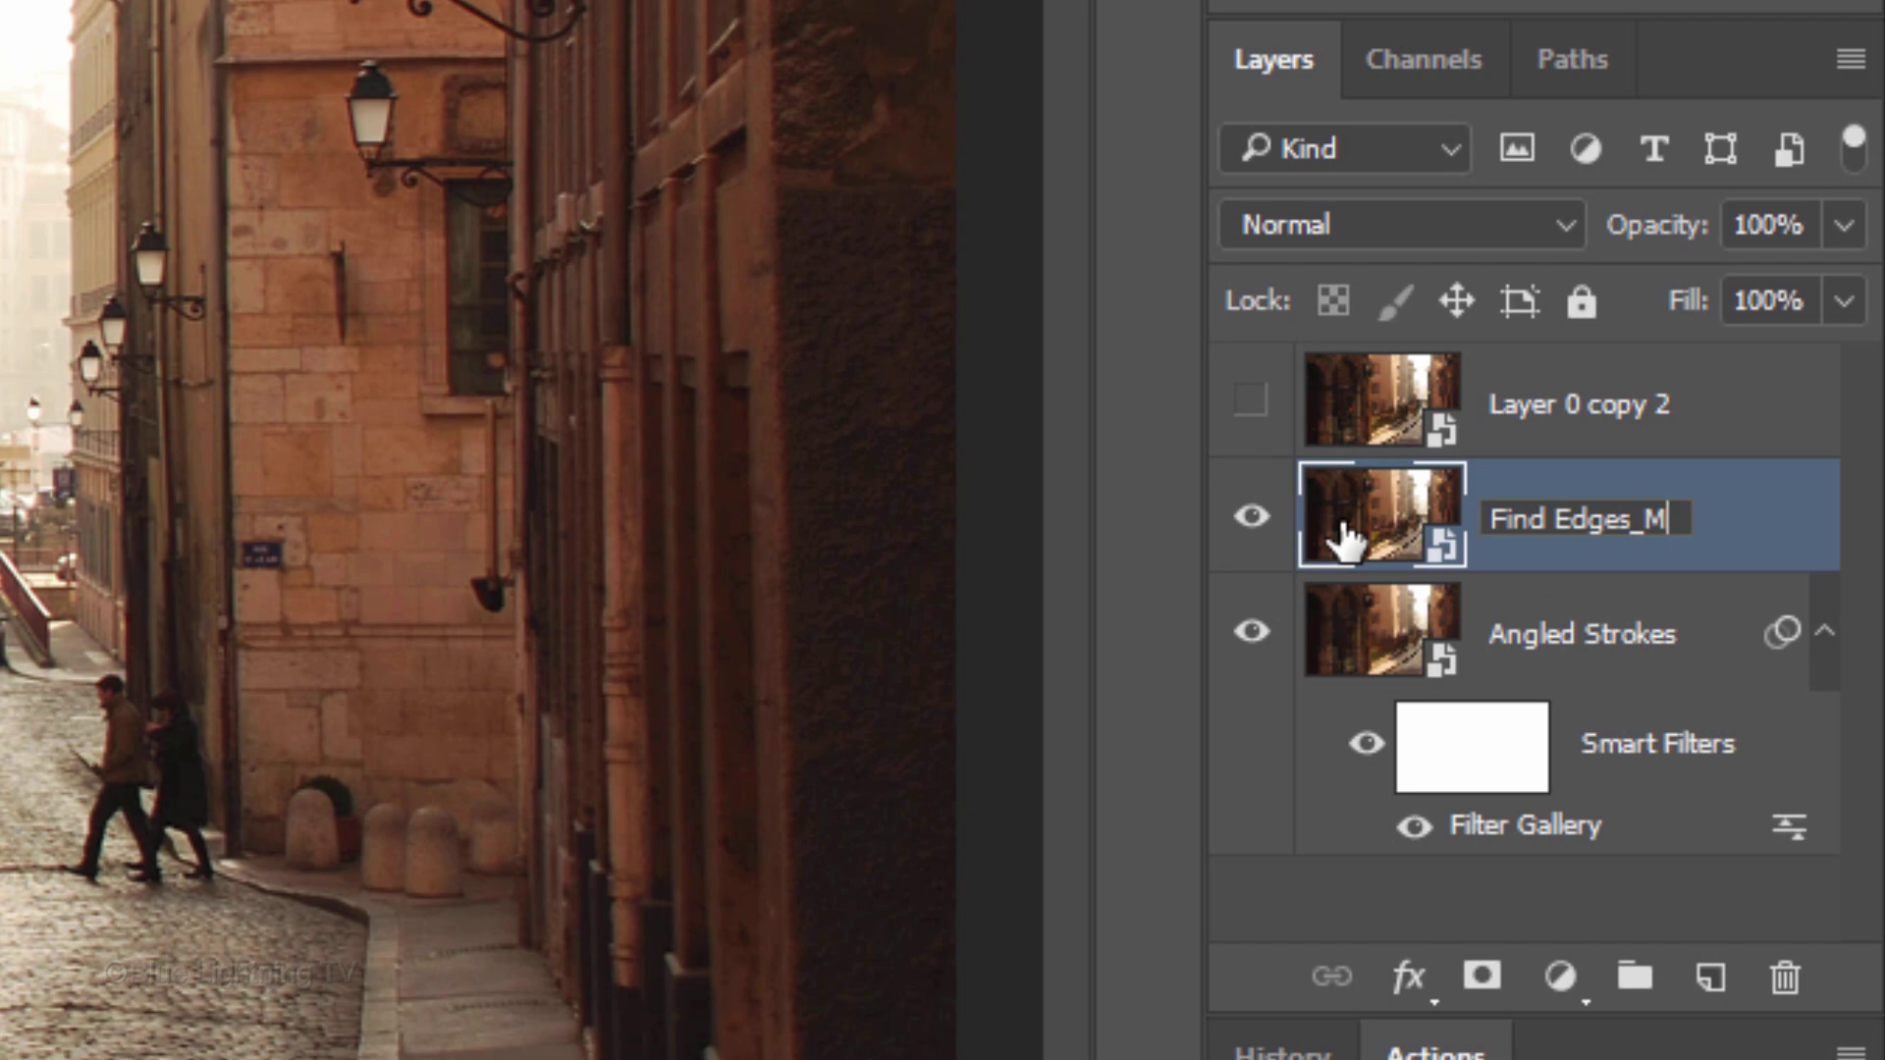
pyautogui.write('otion Blur')
pyautogui.press('Return')
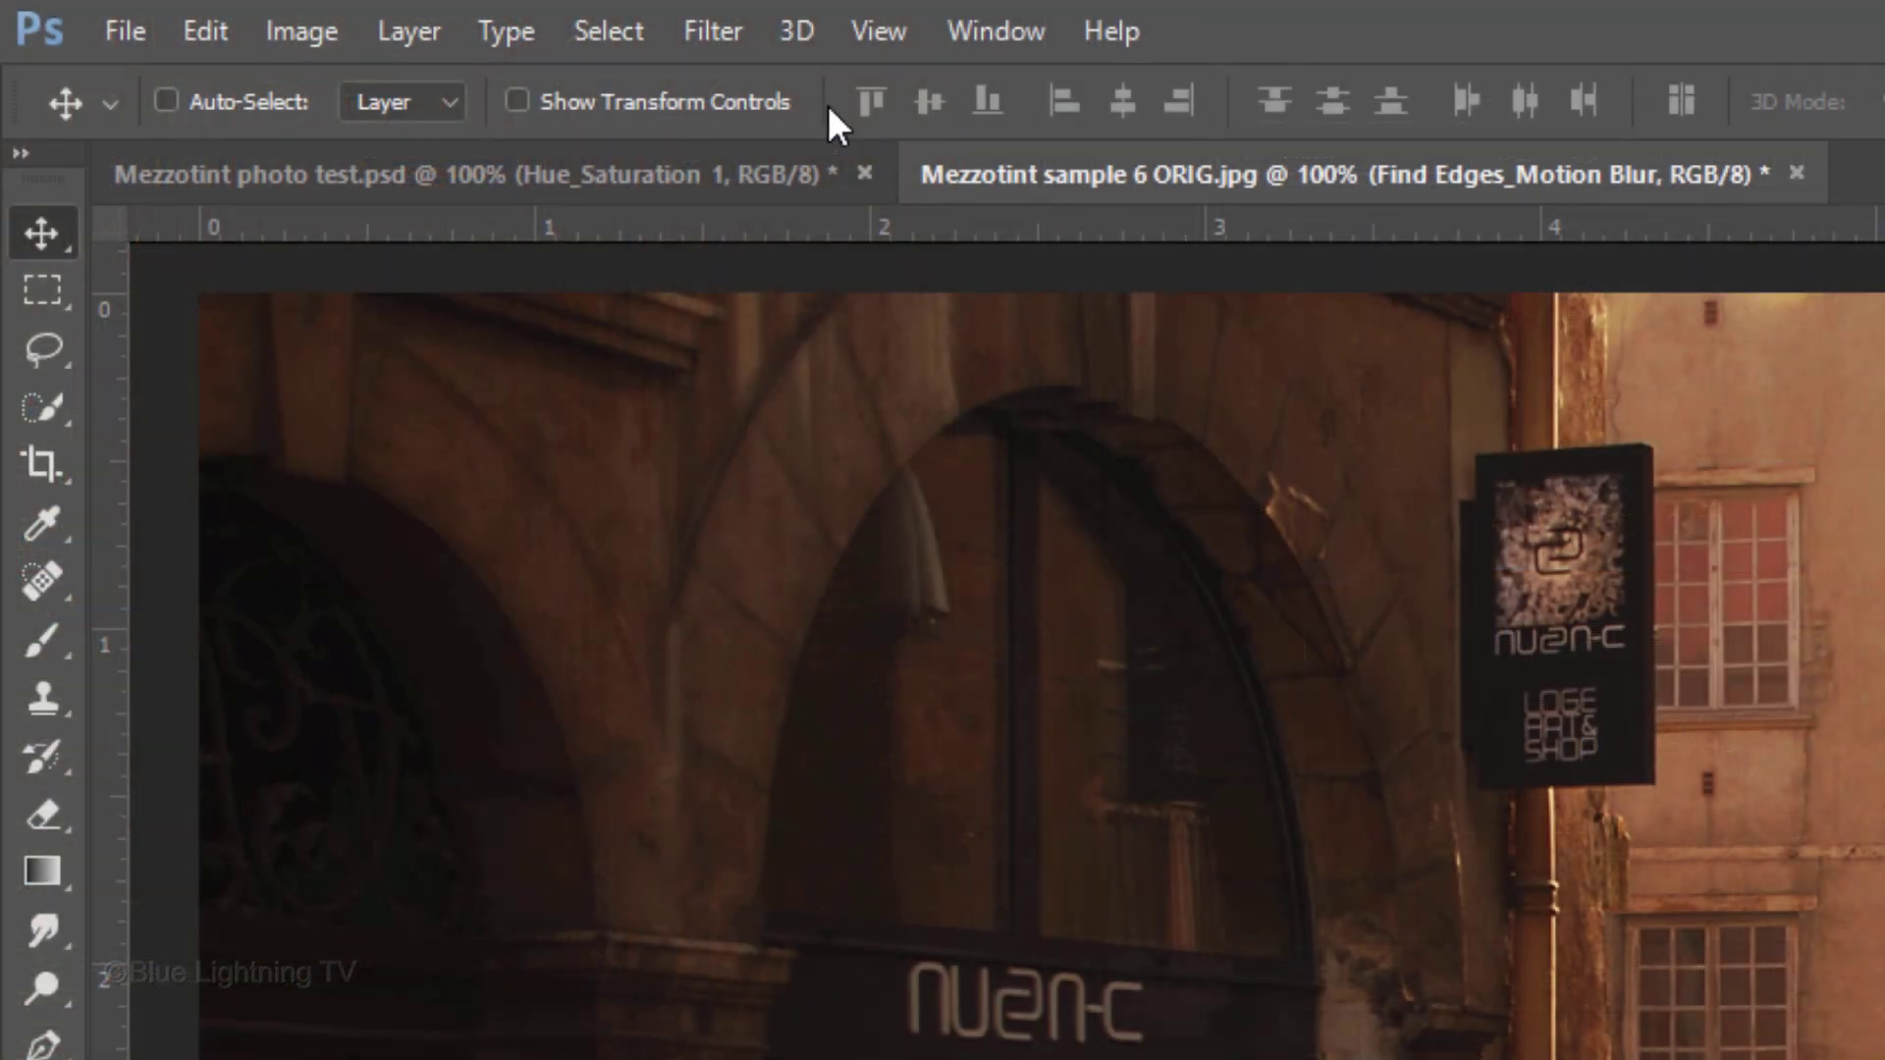
# Apply Find Edges, then a Motion Blur of 0° and 20 px, to the layer
pyautogui.click(713, 31)
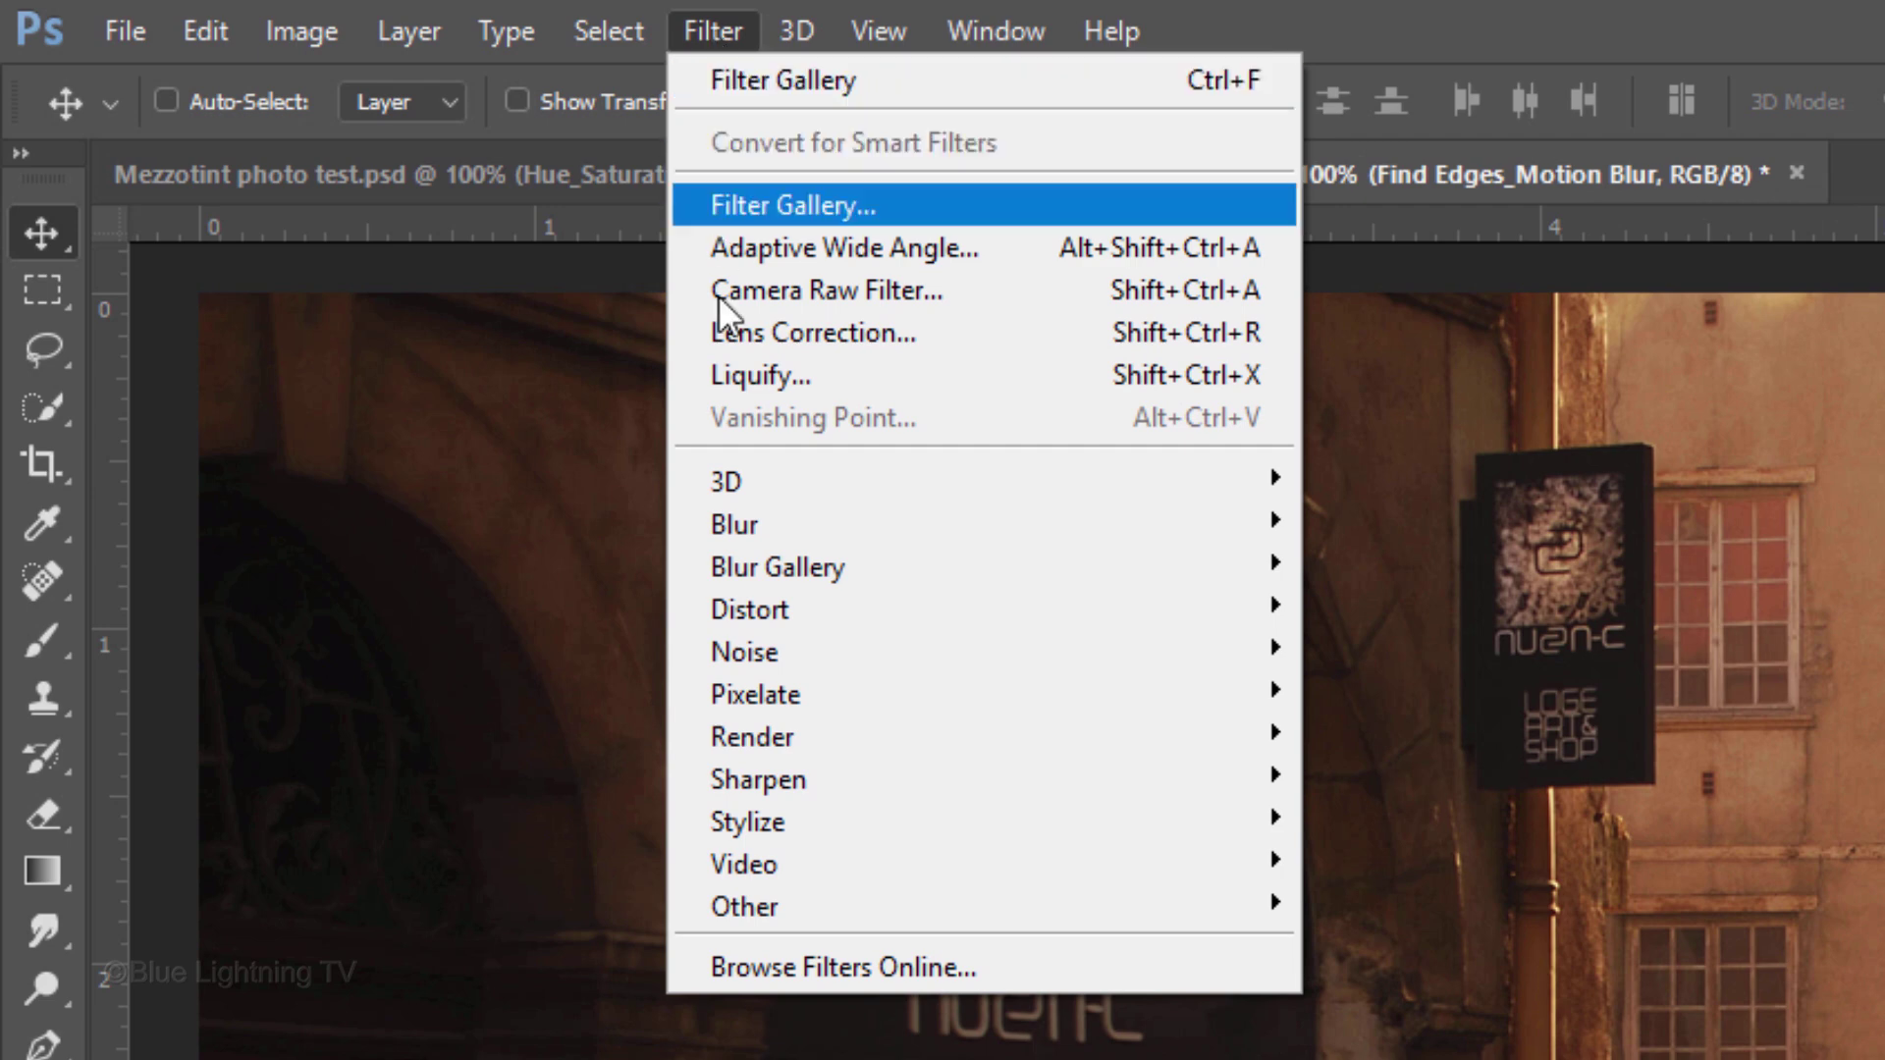
pyautogui.moveTo(745, 826)
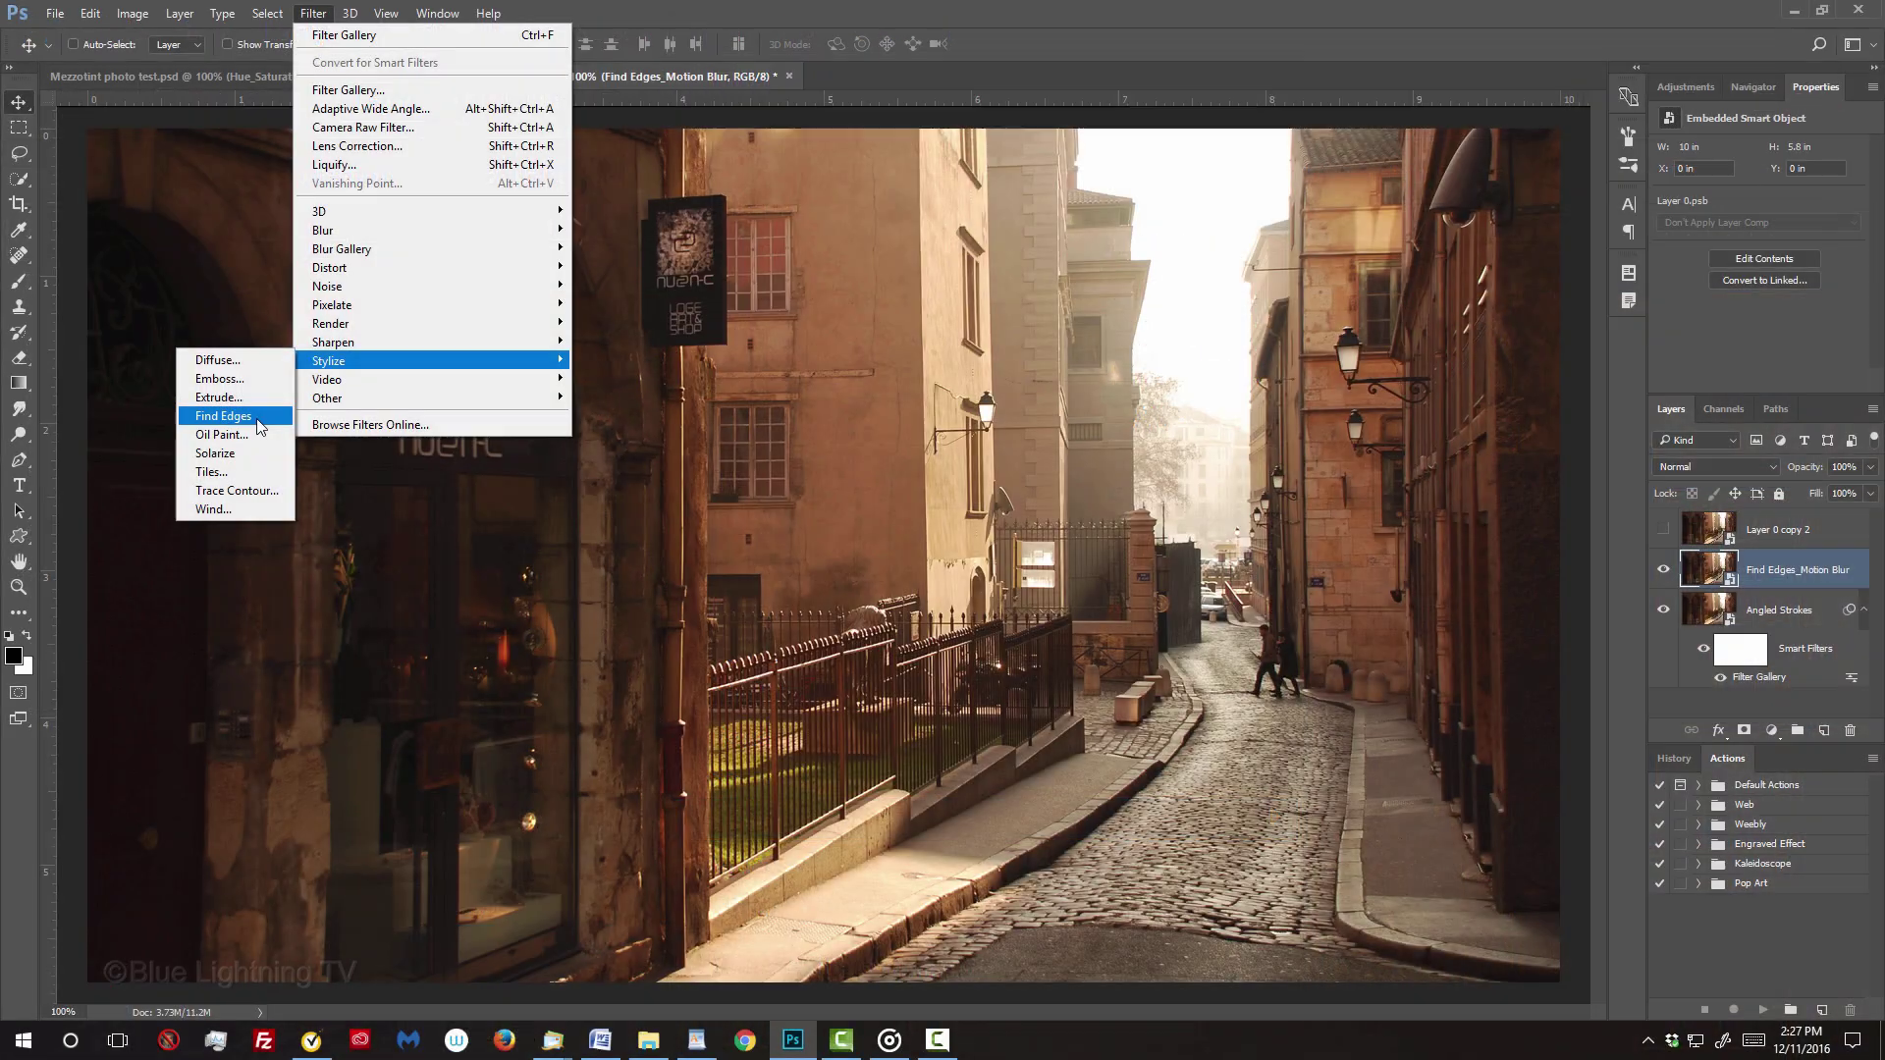
pyautogui.click(587, 945)
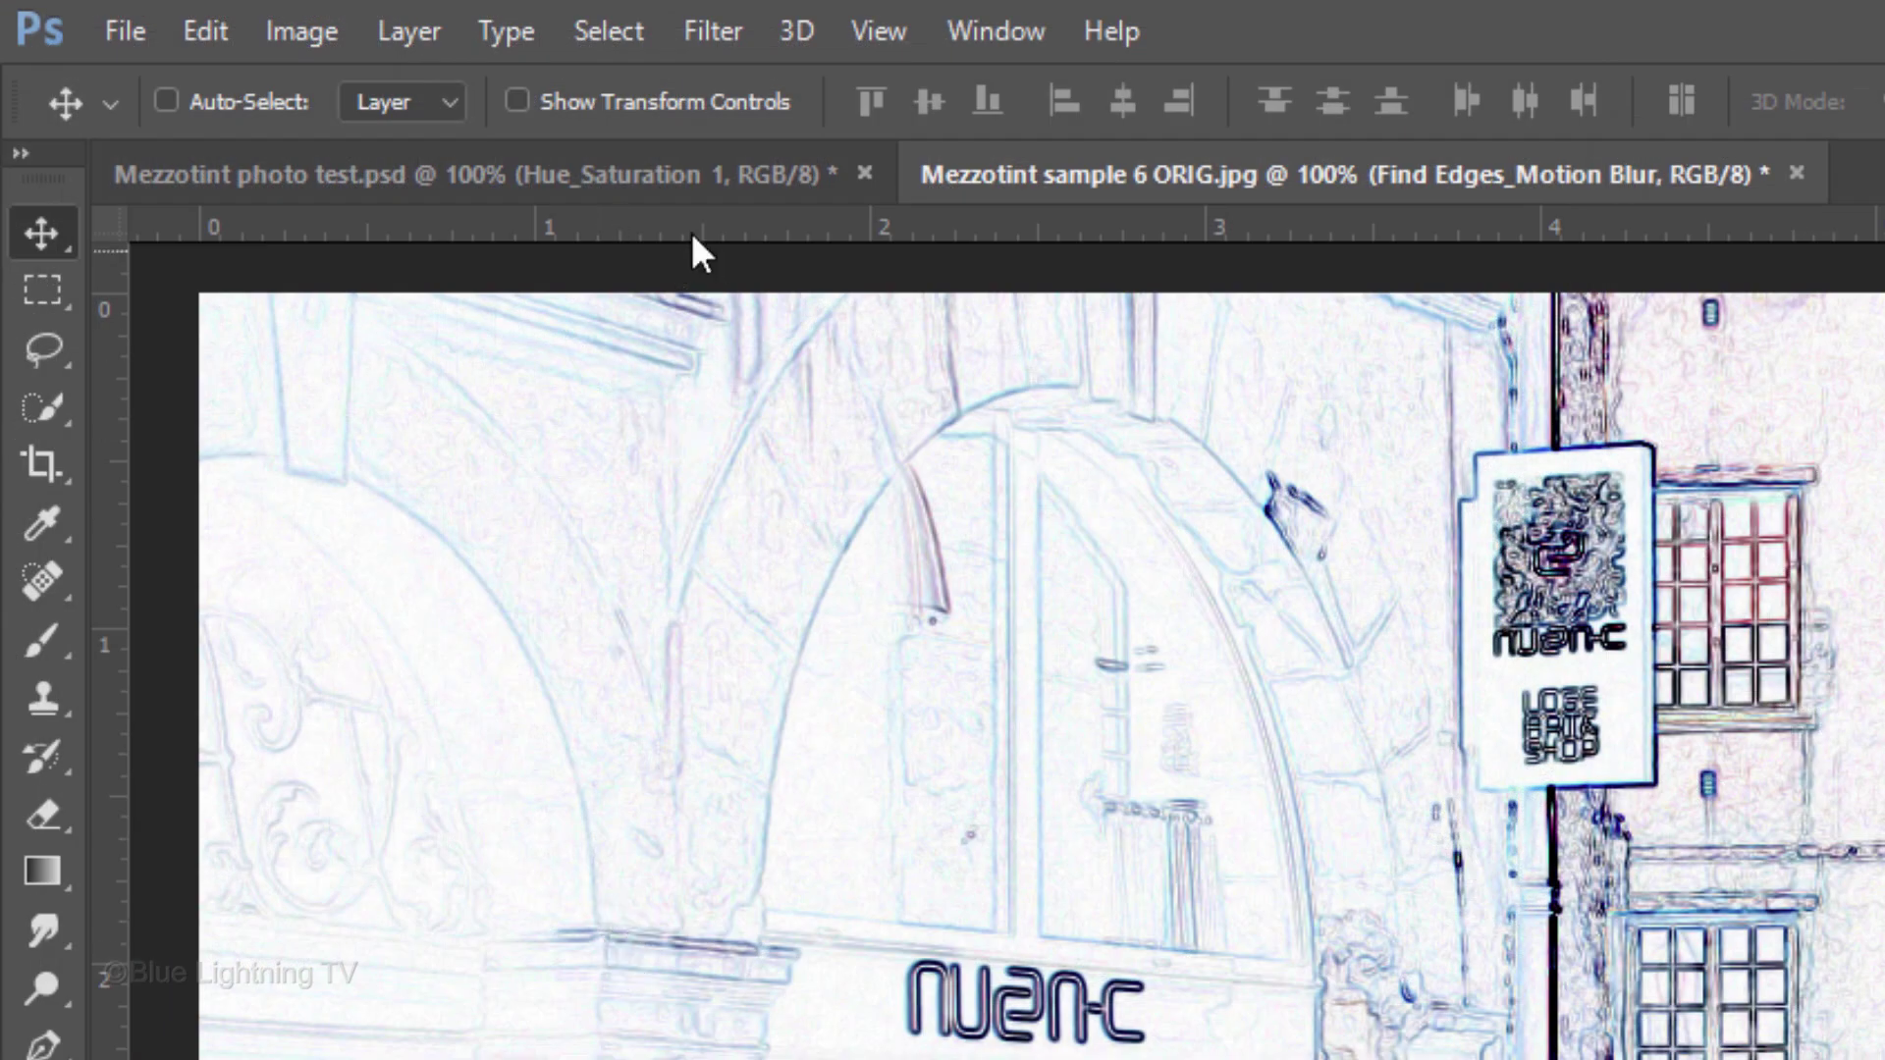
pyautogui.click(313, 14)
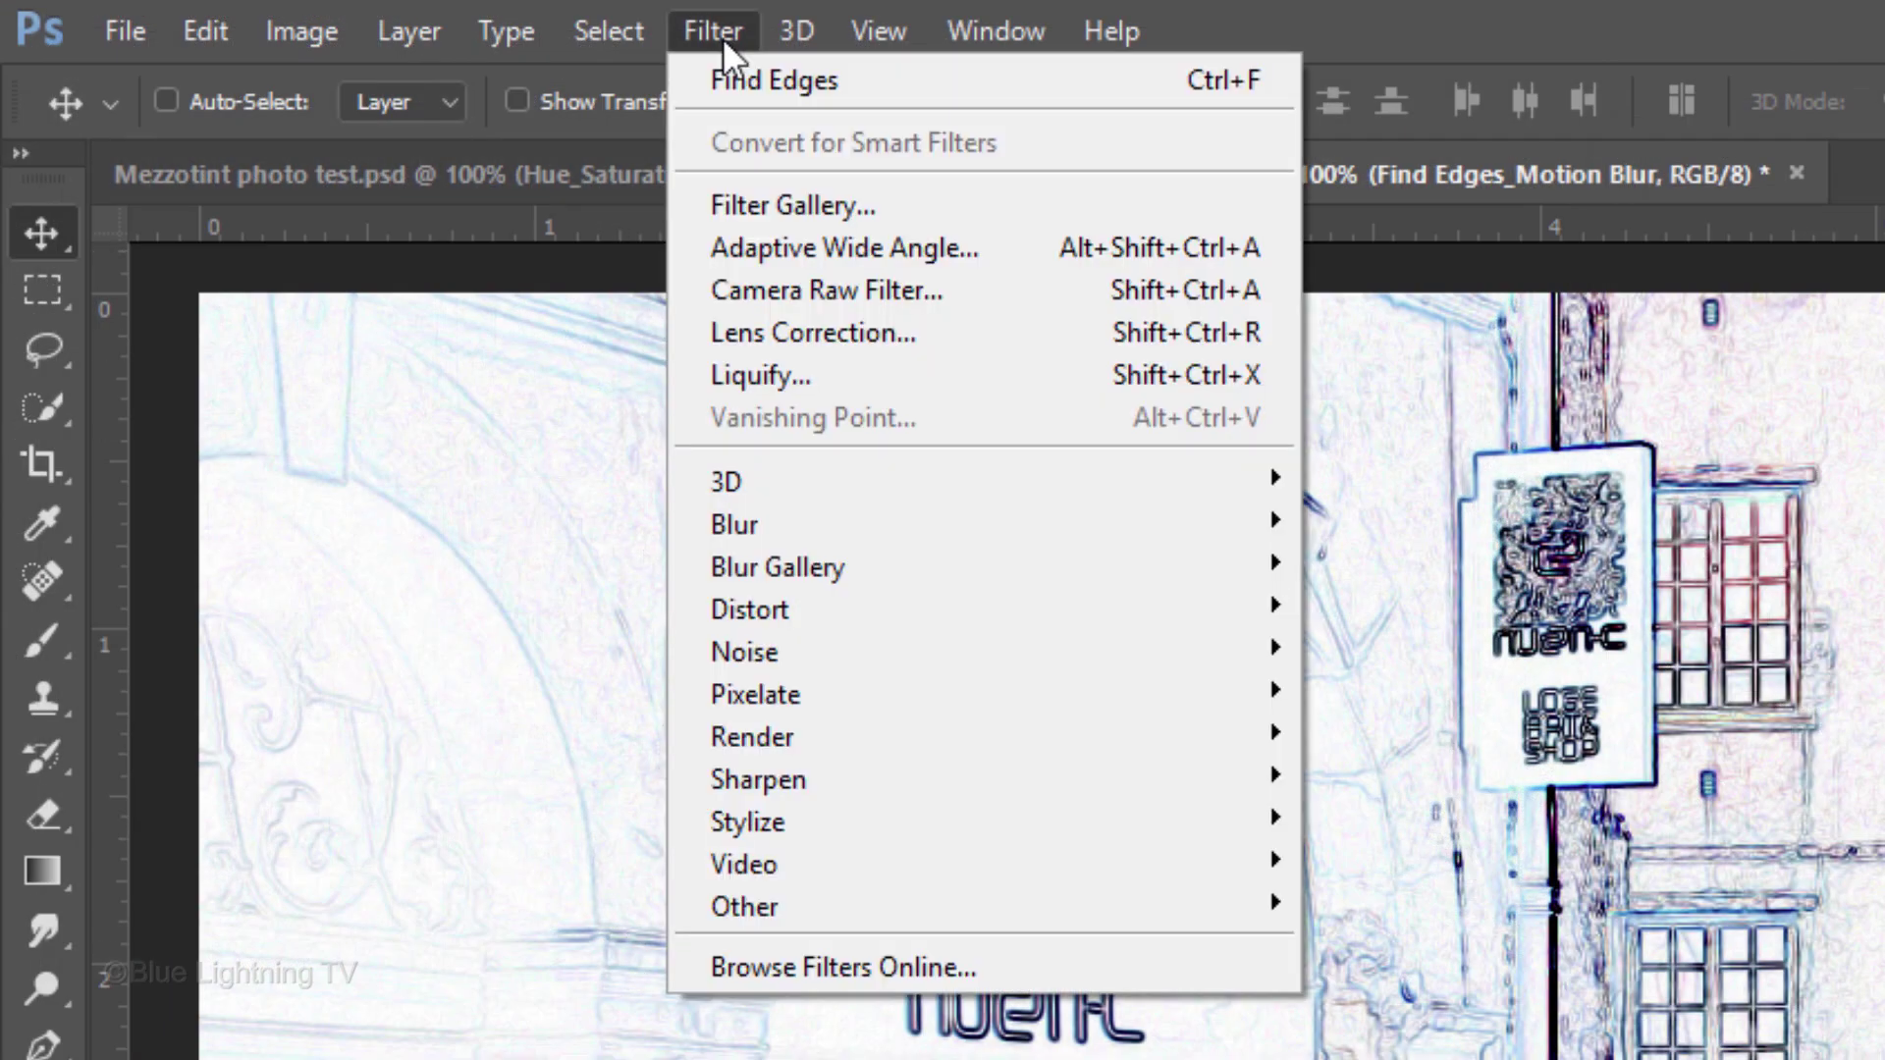
pyautogui.moveTo(733, 525)
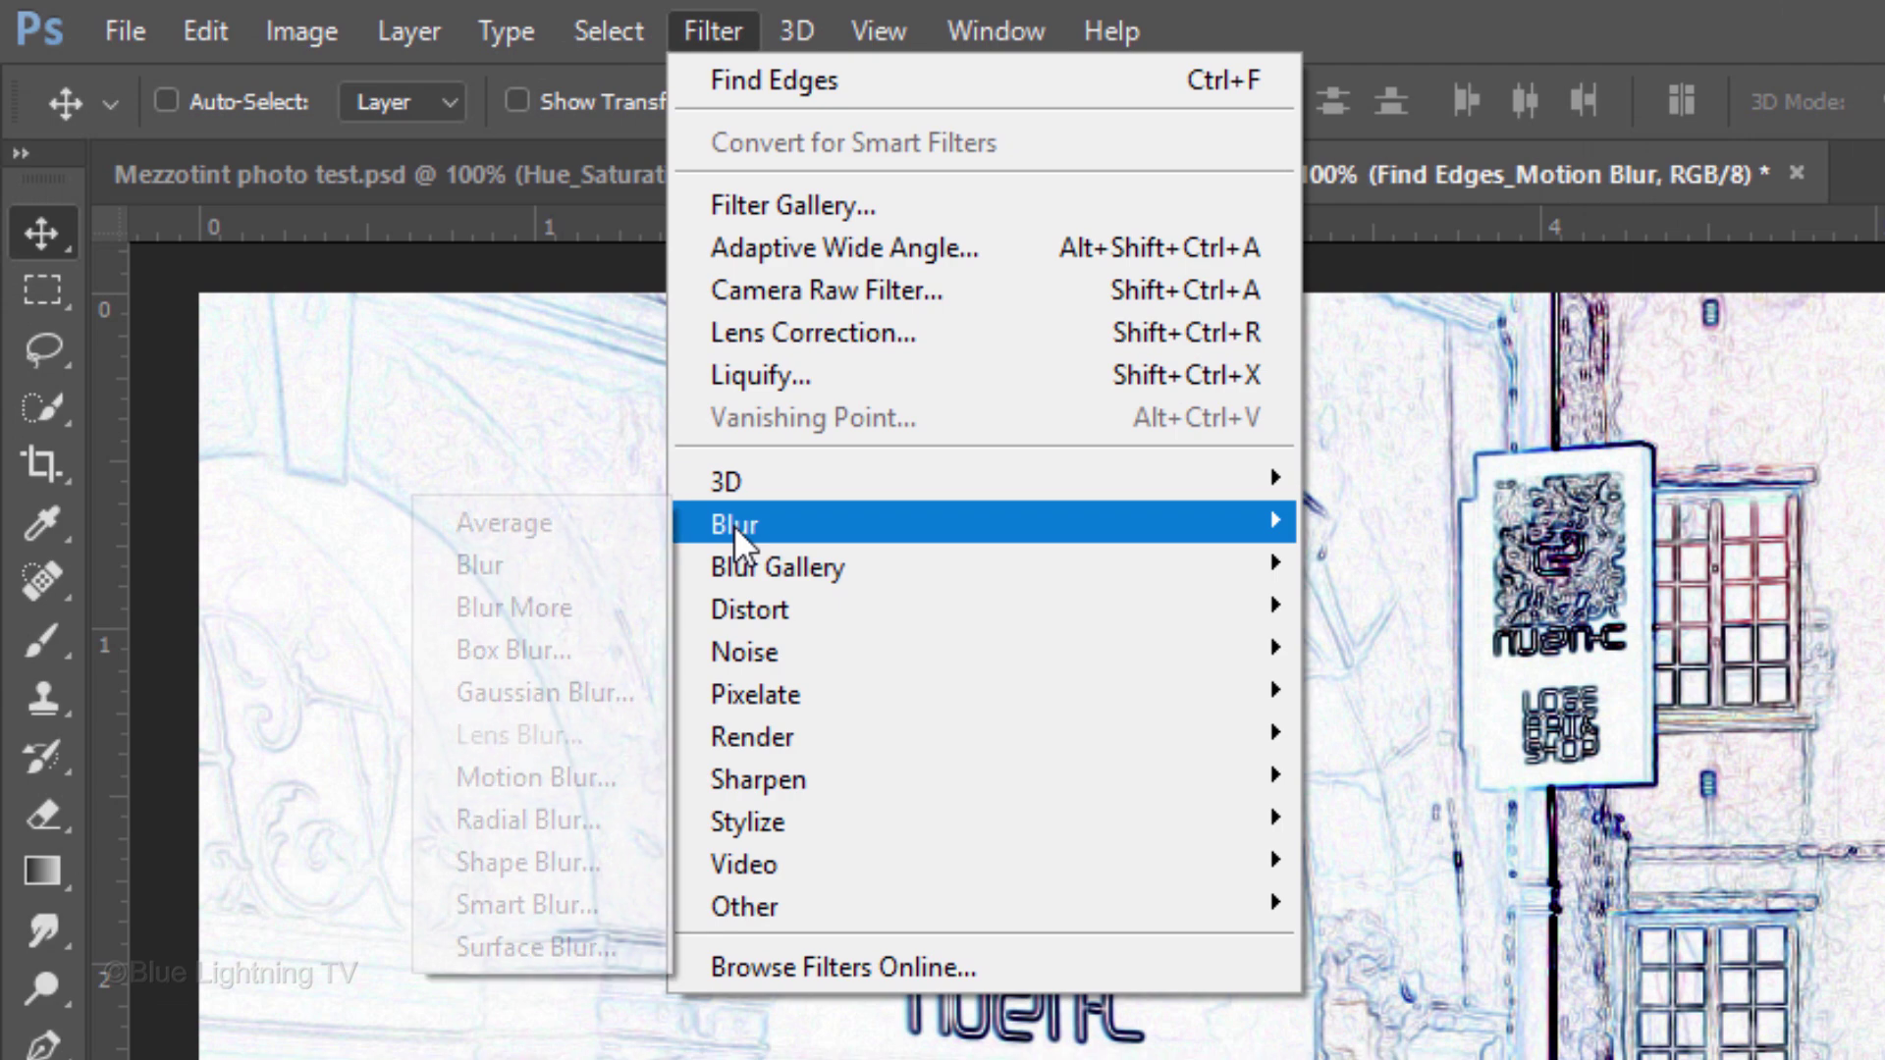
pyautogui.click(609, 774)
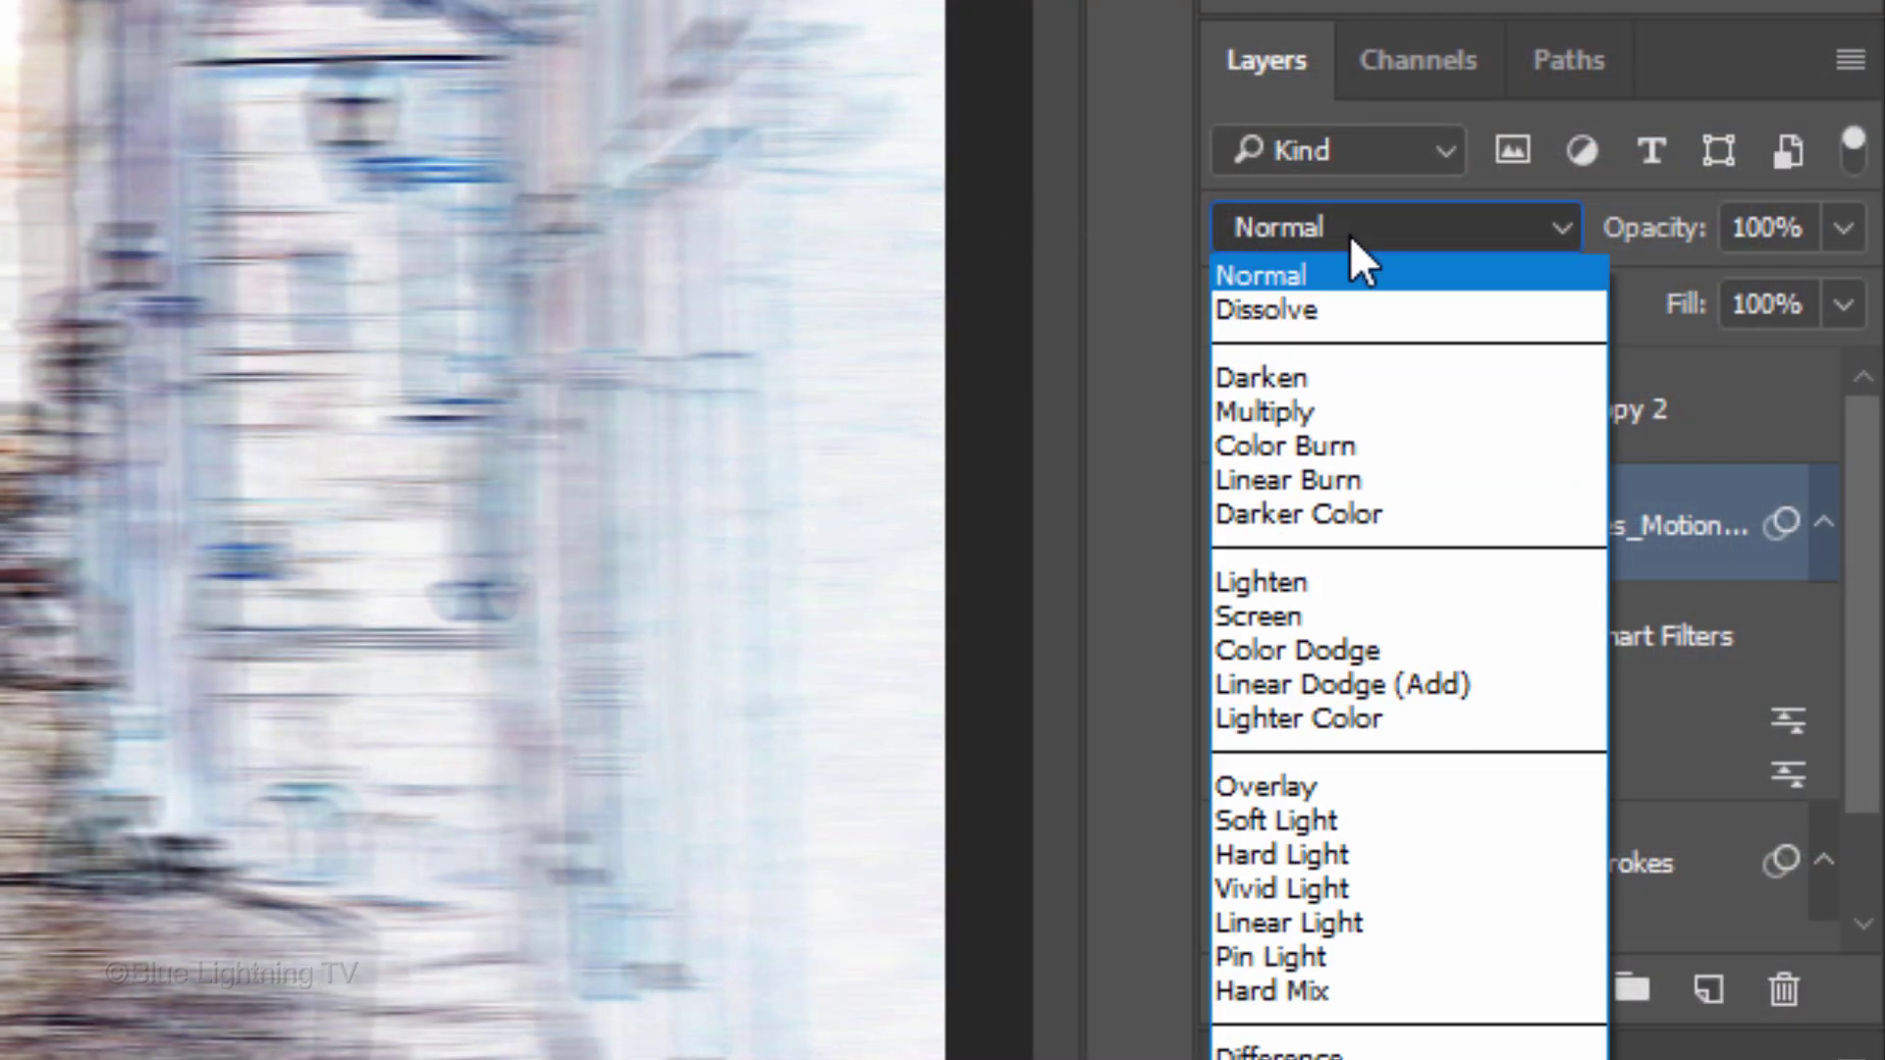
# Blend the edge layer in Multiply mode at 50% opacity
pyautogui.click(1328, 410)
pyautogui.click(1758, 228)
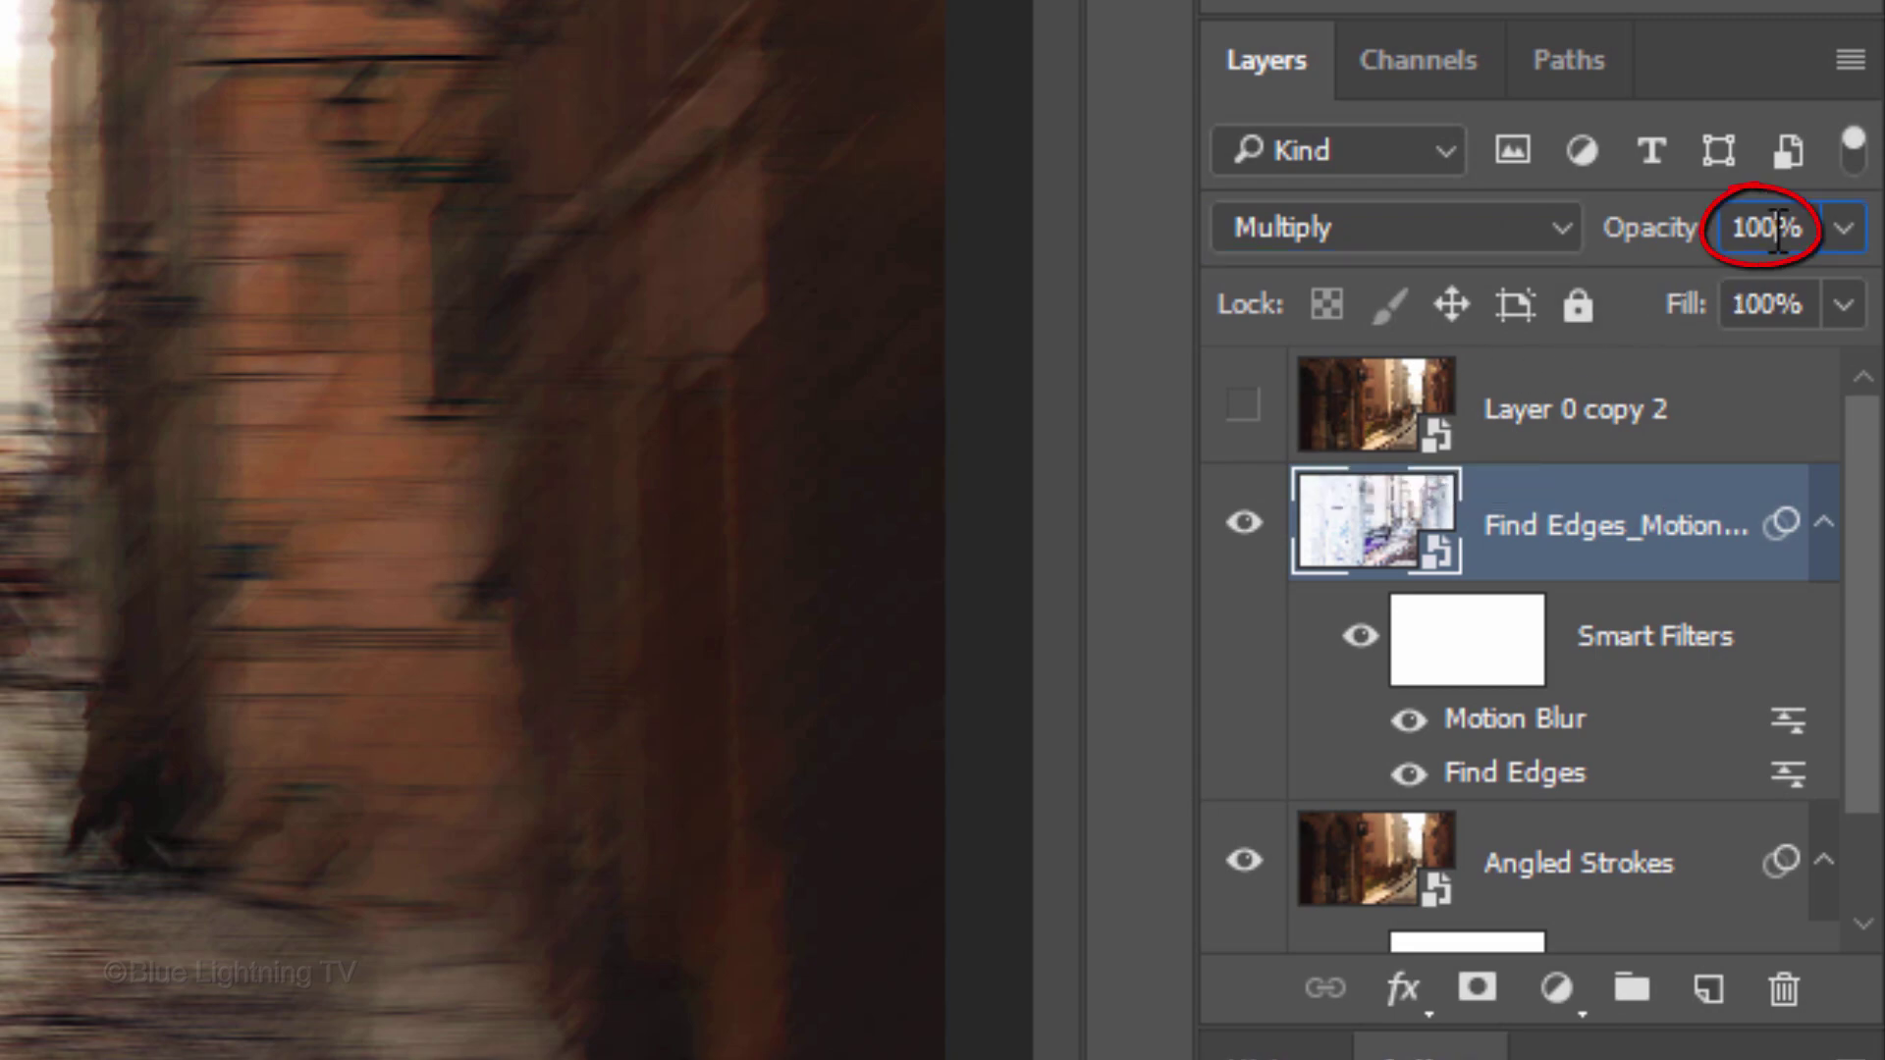
pyautogui.write('50')
pyautogui.press('Return')
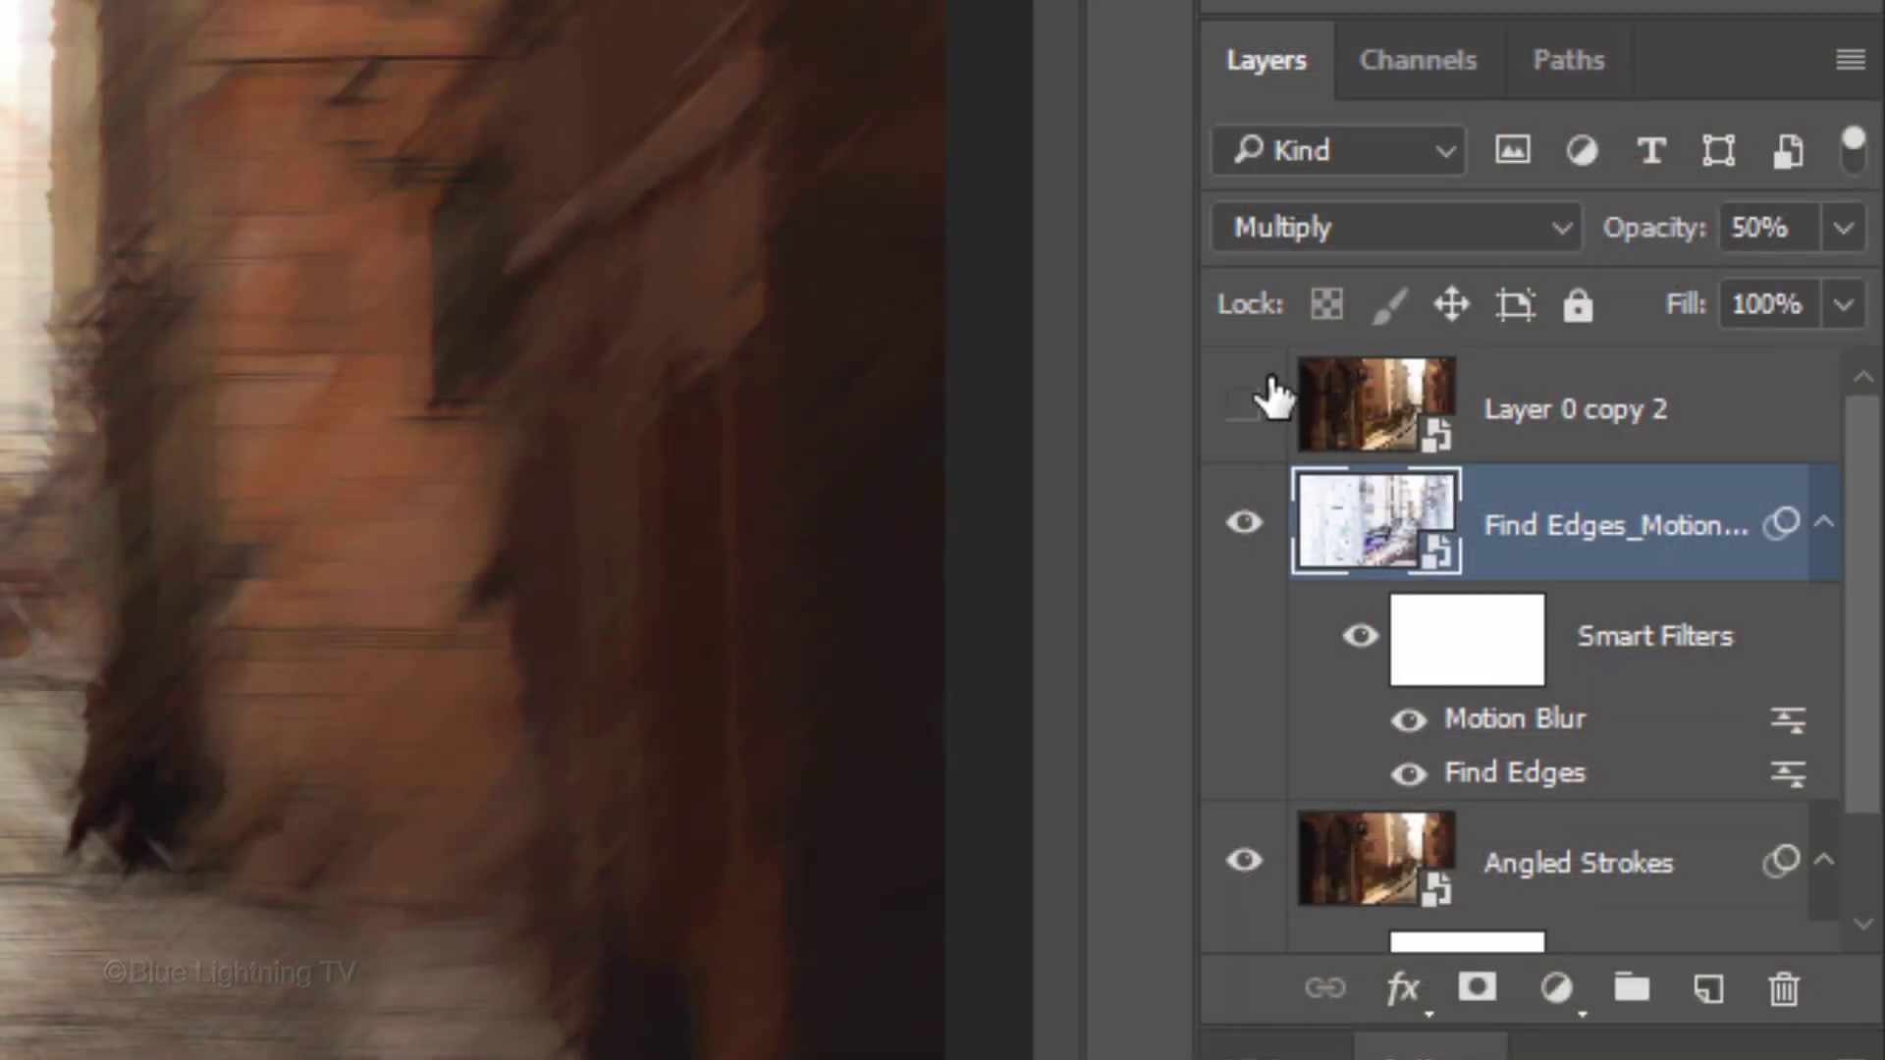
# Show and select Layer 0 copy 2, renaming it 'Pixelate_Gaussian Blur'
pyautogui.click(1243, 409)
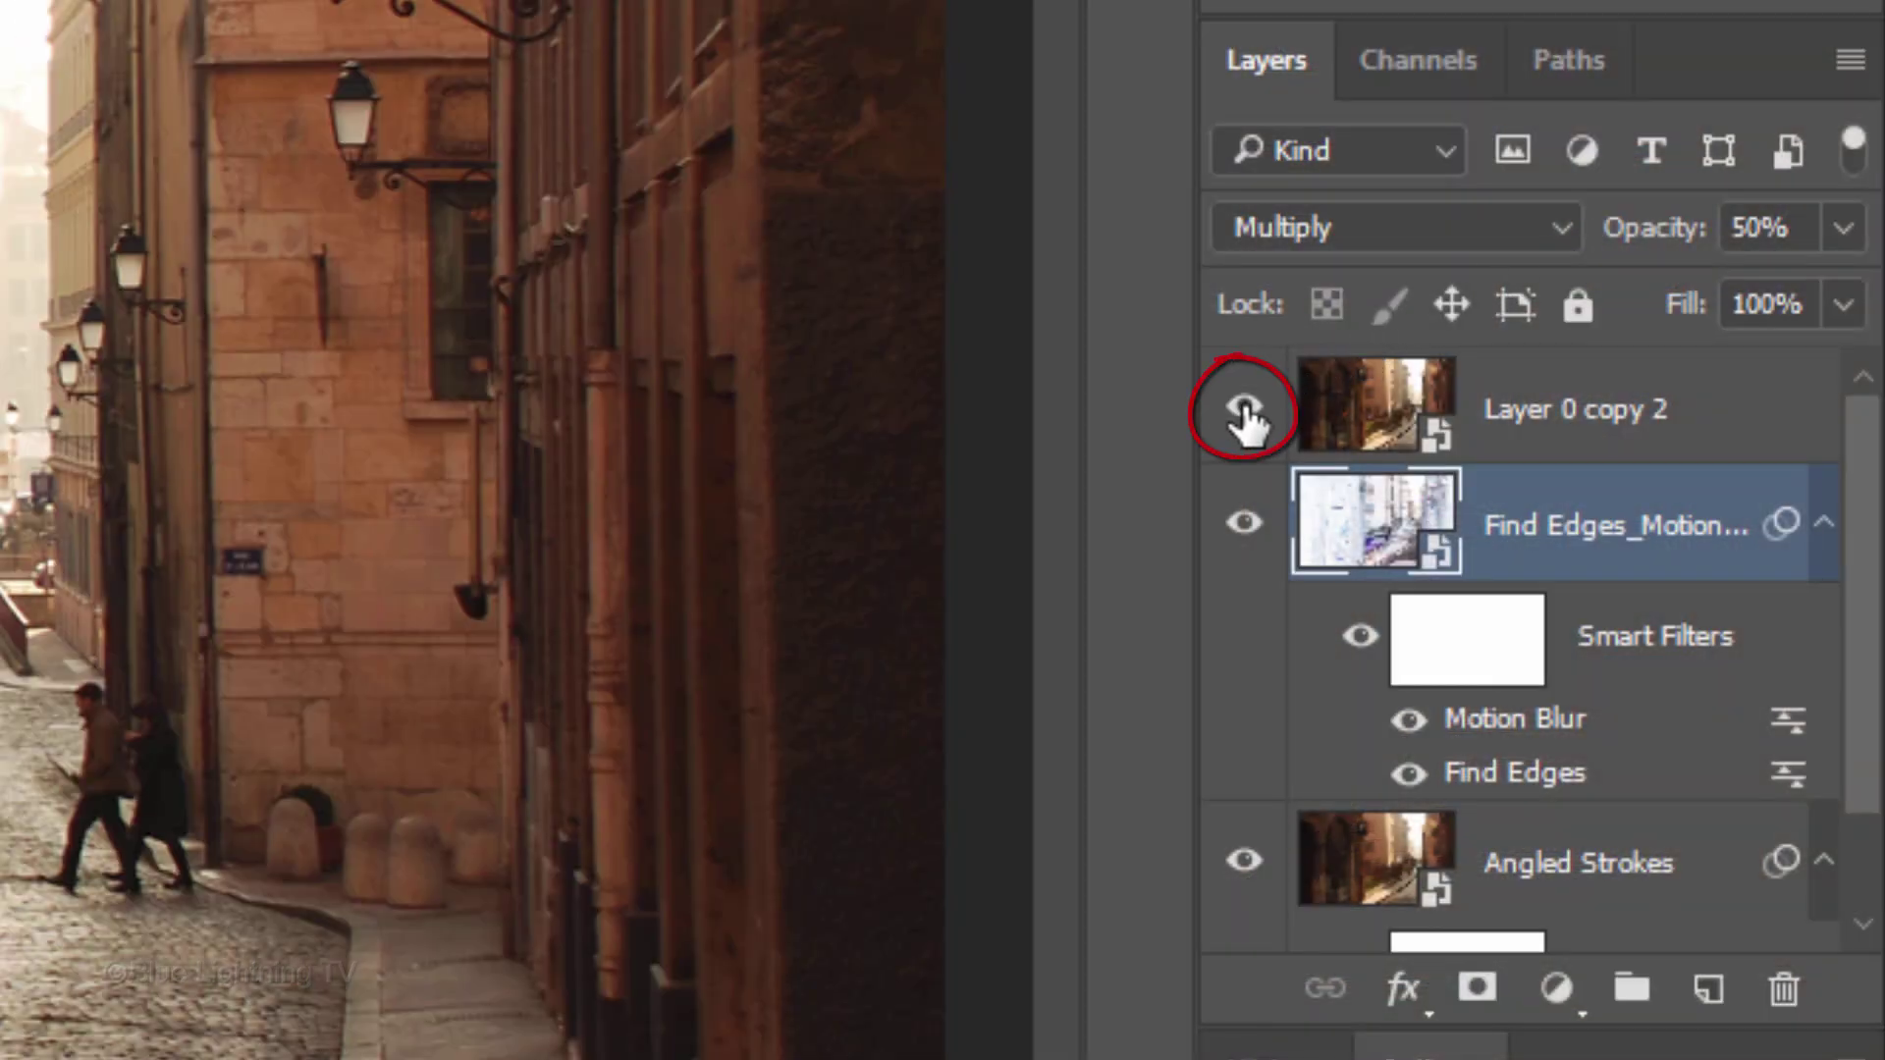
pyautogui.click(1370, 410)
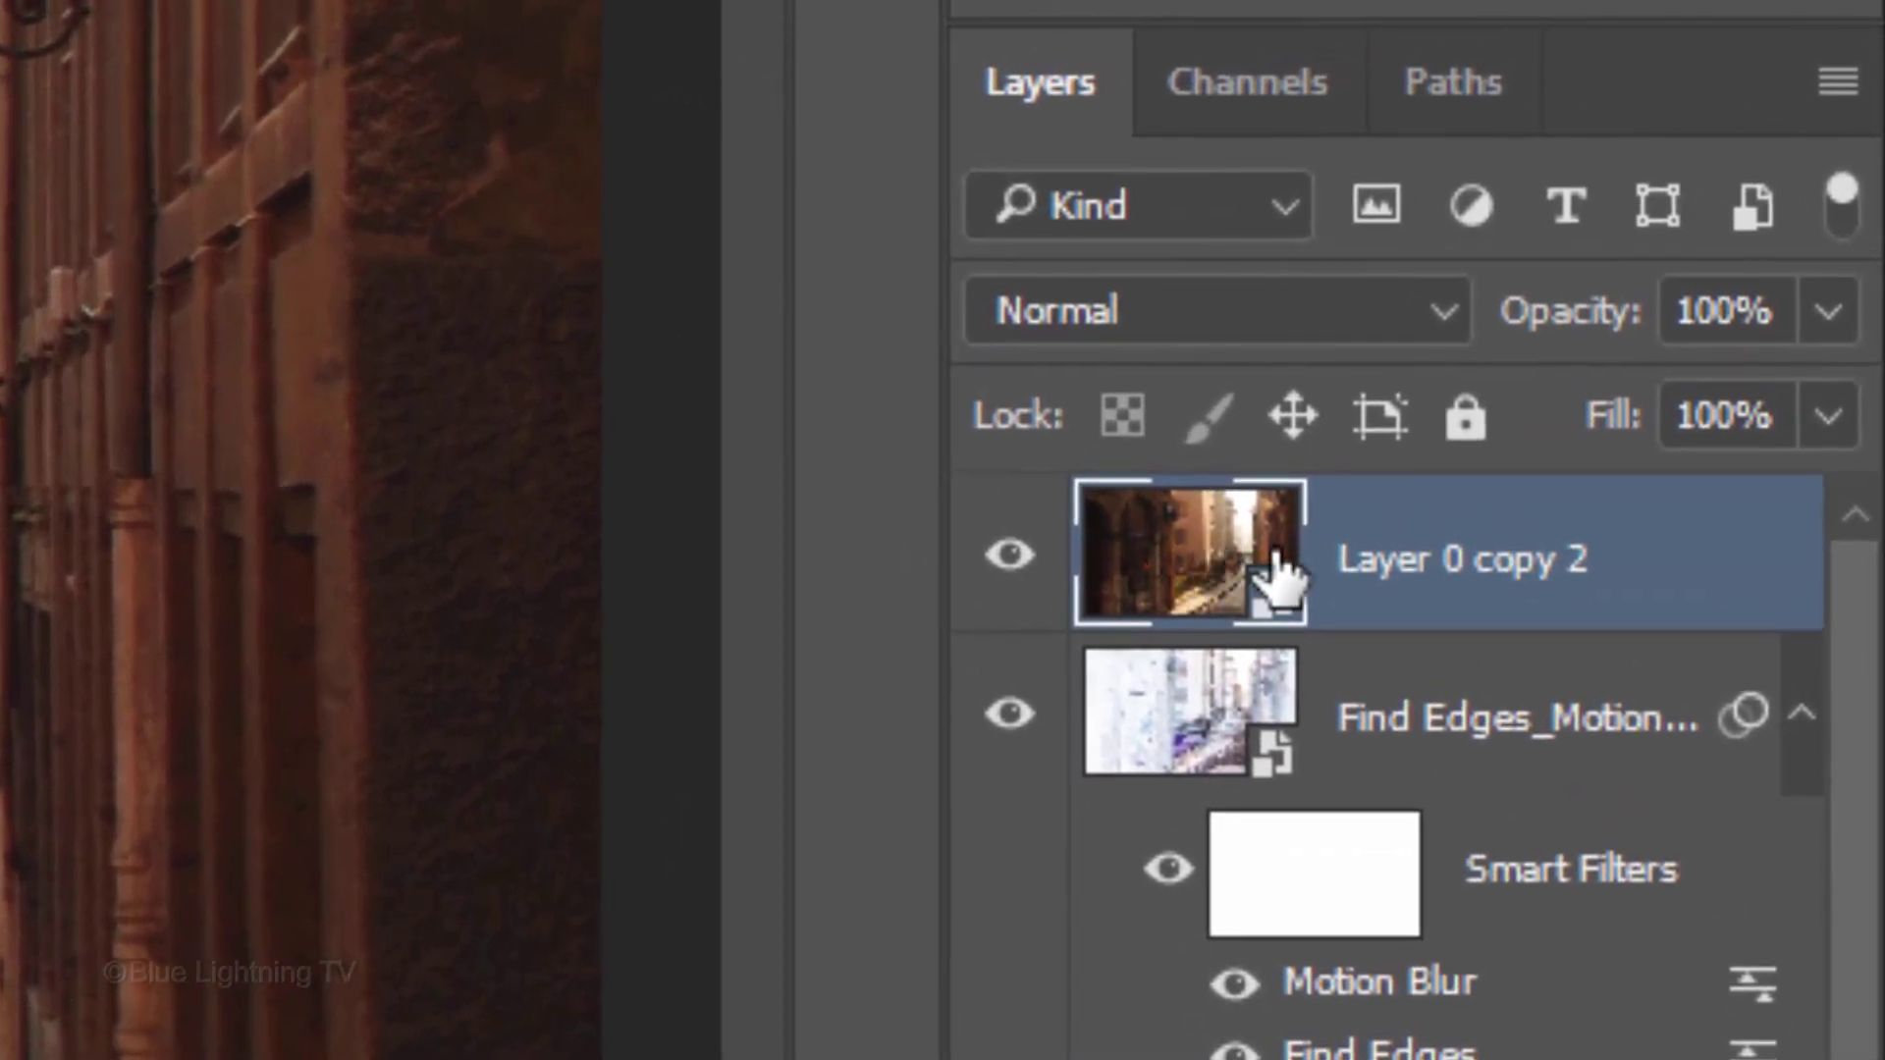
pyautogui.doubleClick(1575, 403)
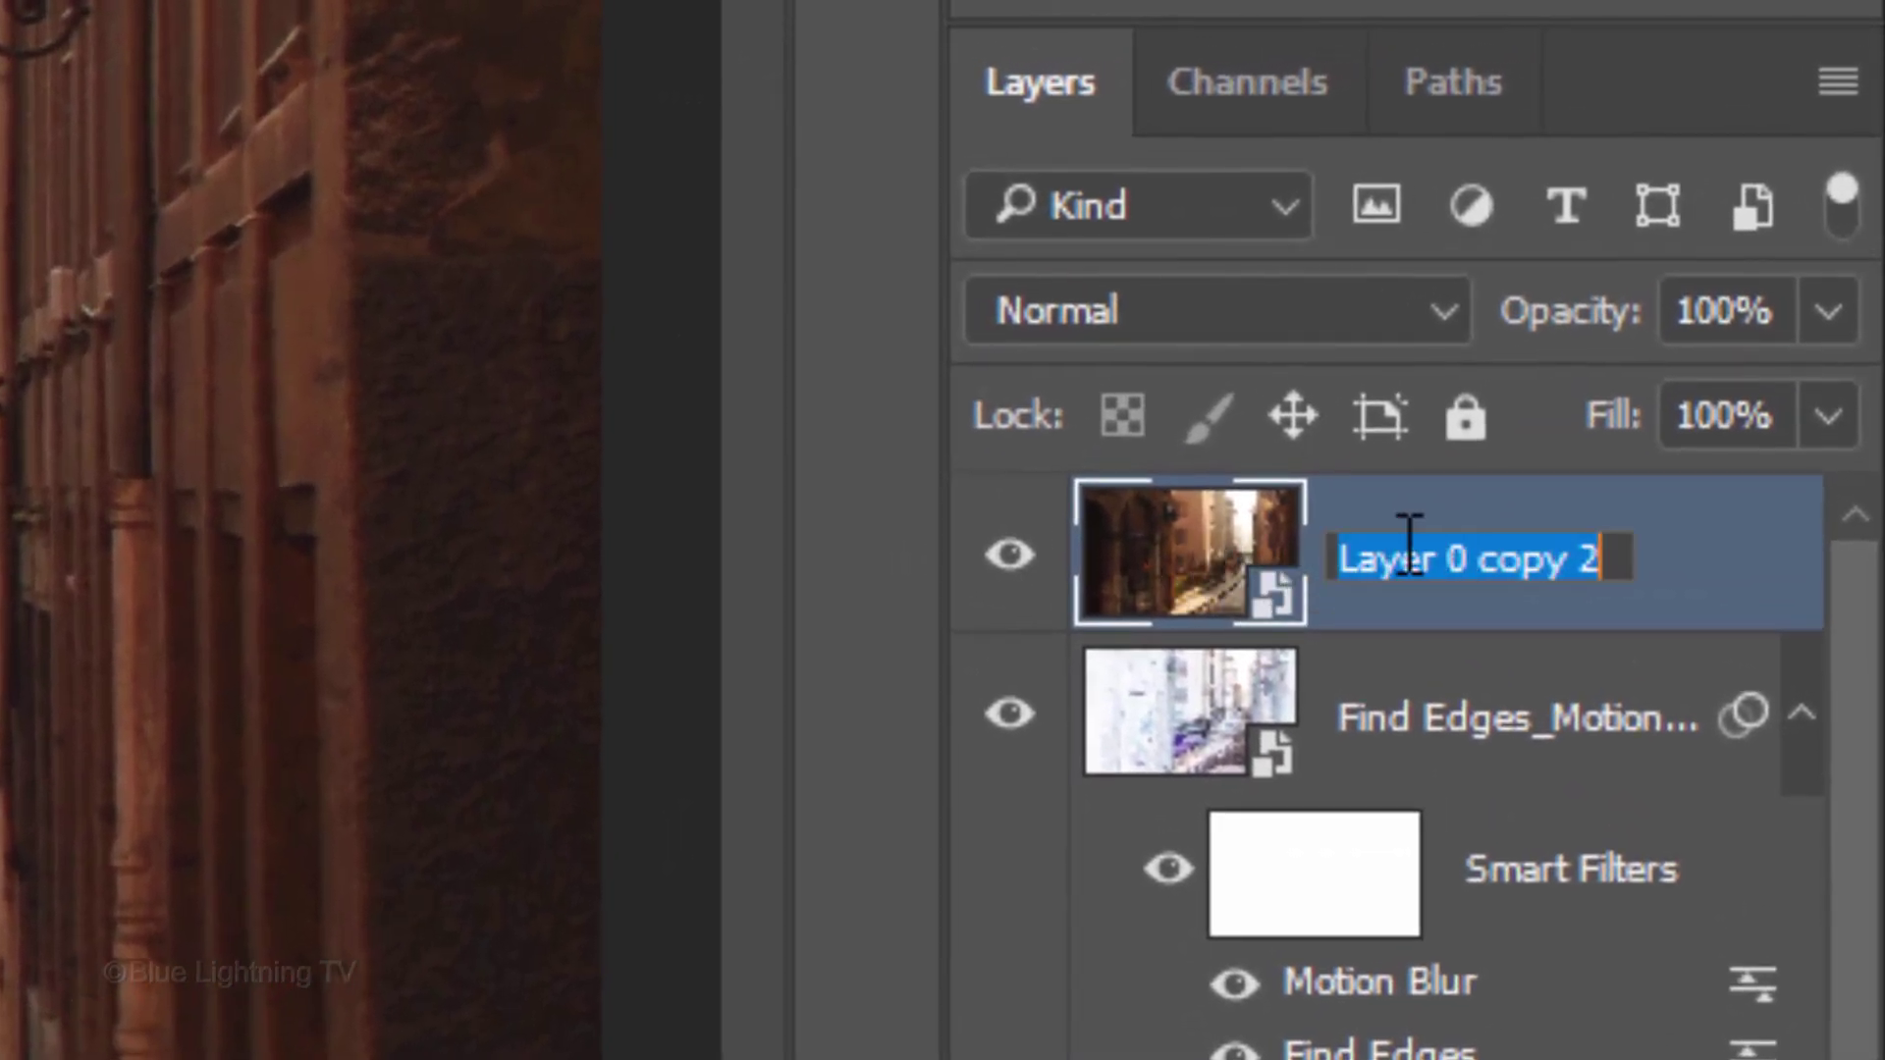
pyautogui.write('Pixelate_Gaussian Blur')
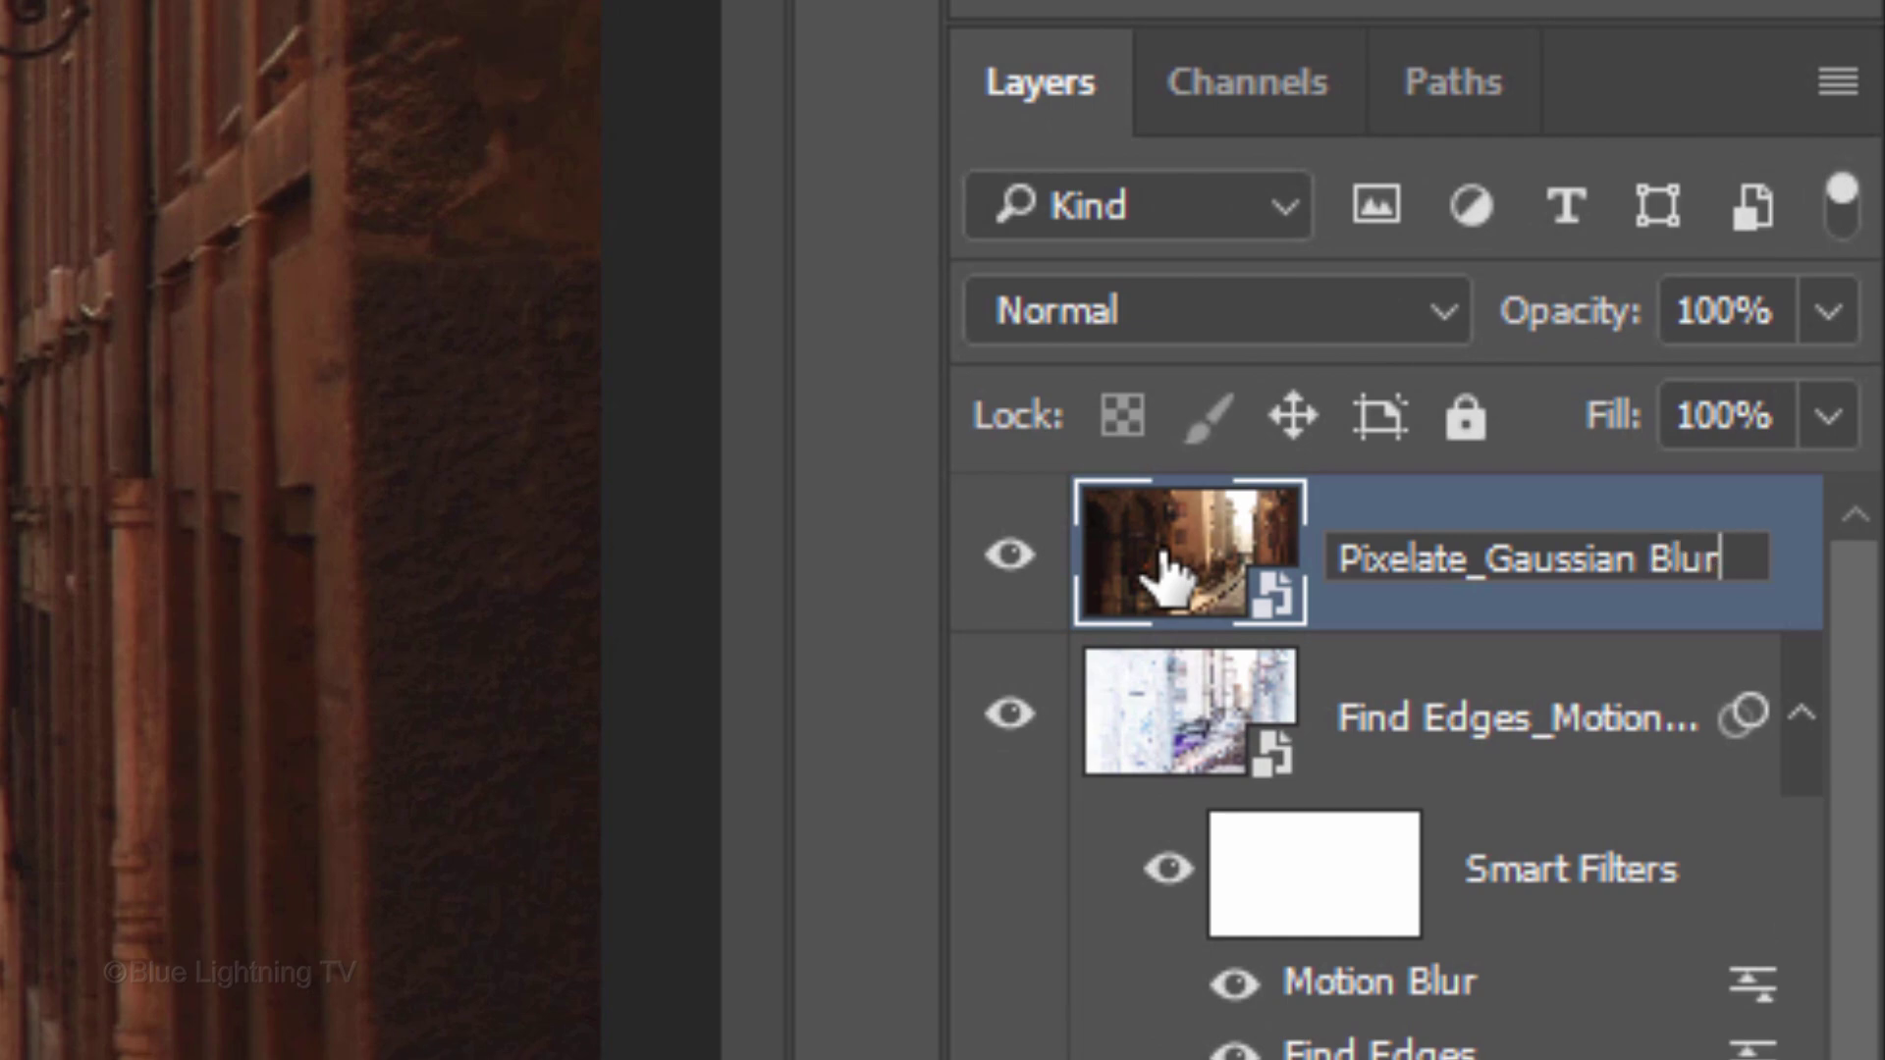
pyautogui.press('Return')
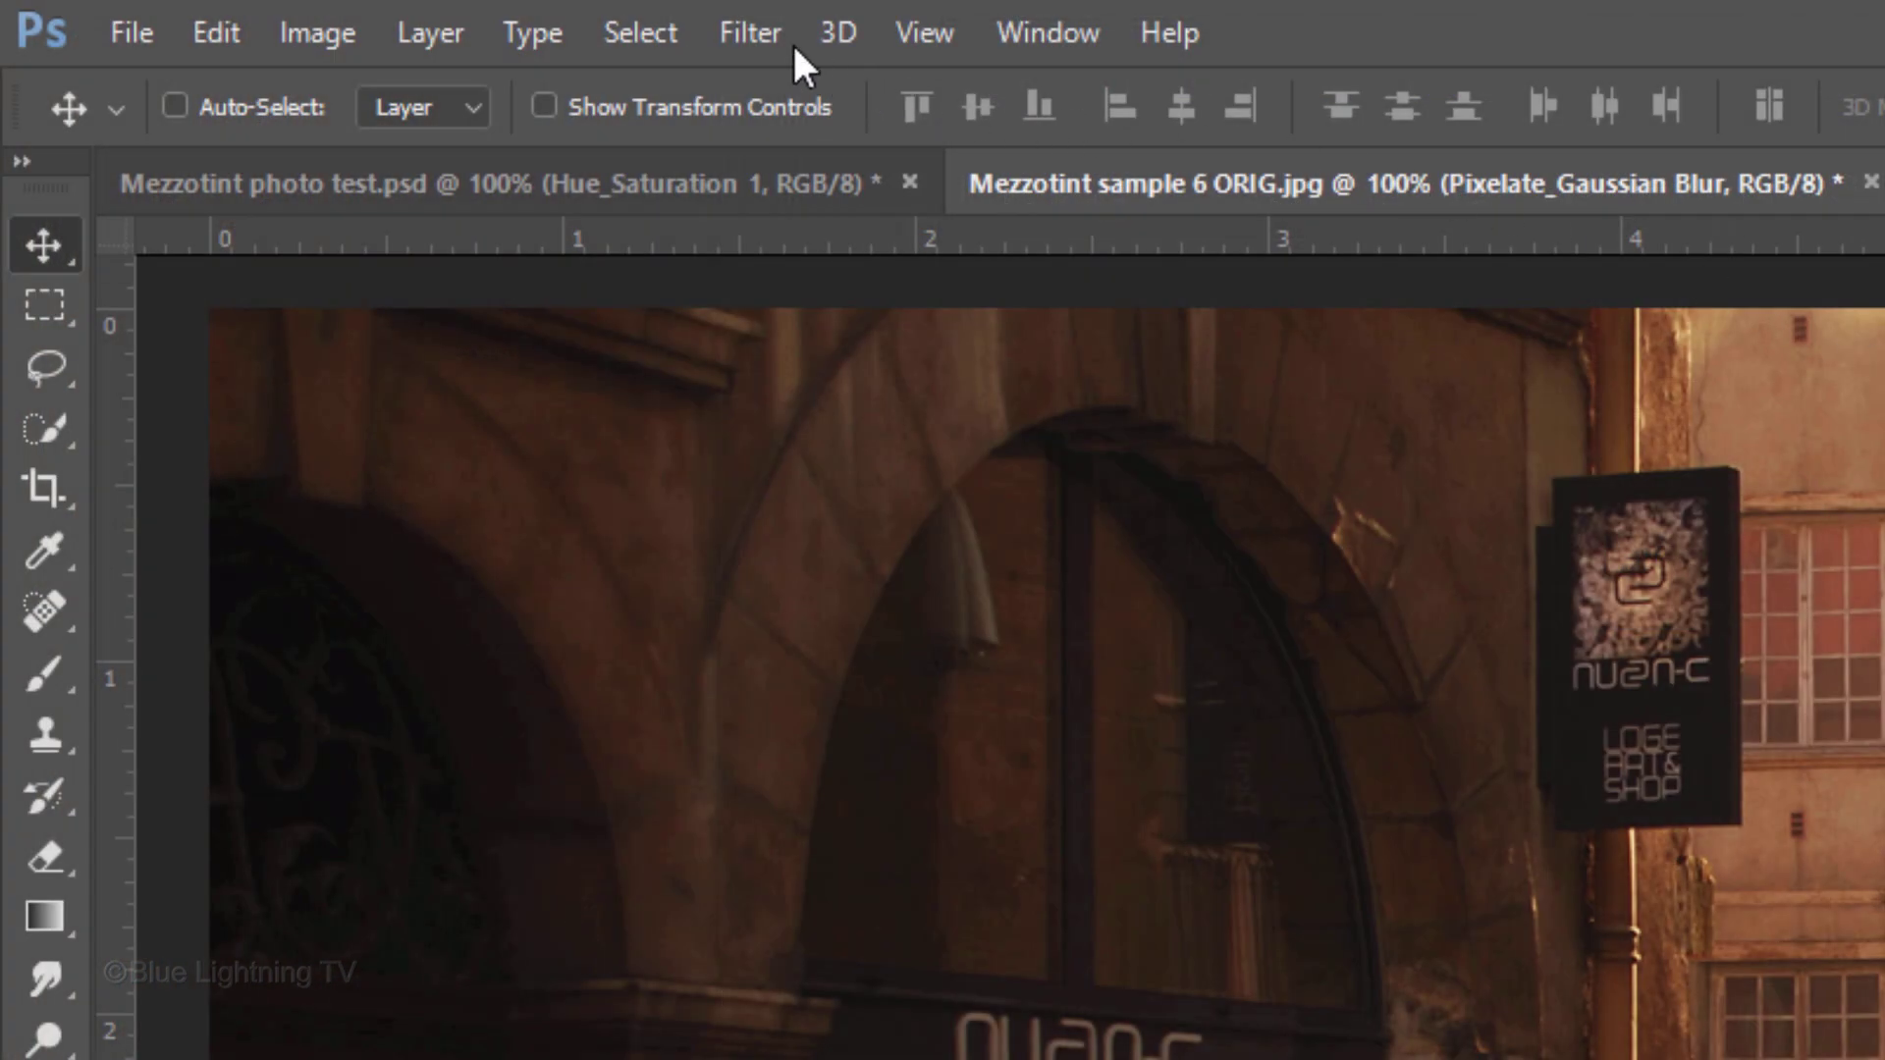
# Apply Fine Dots Mezzotint and a 1.0 Gaussian Blur, then blend Hard Light at 50%
pyautogui.click(750, 35)
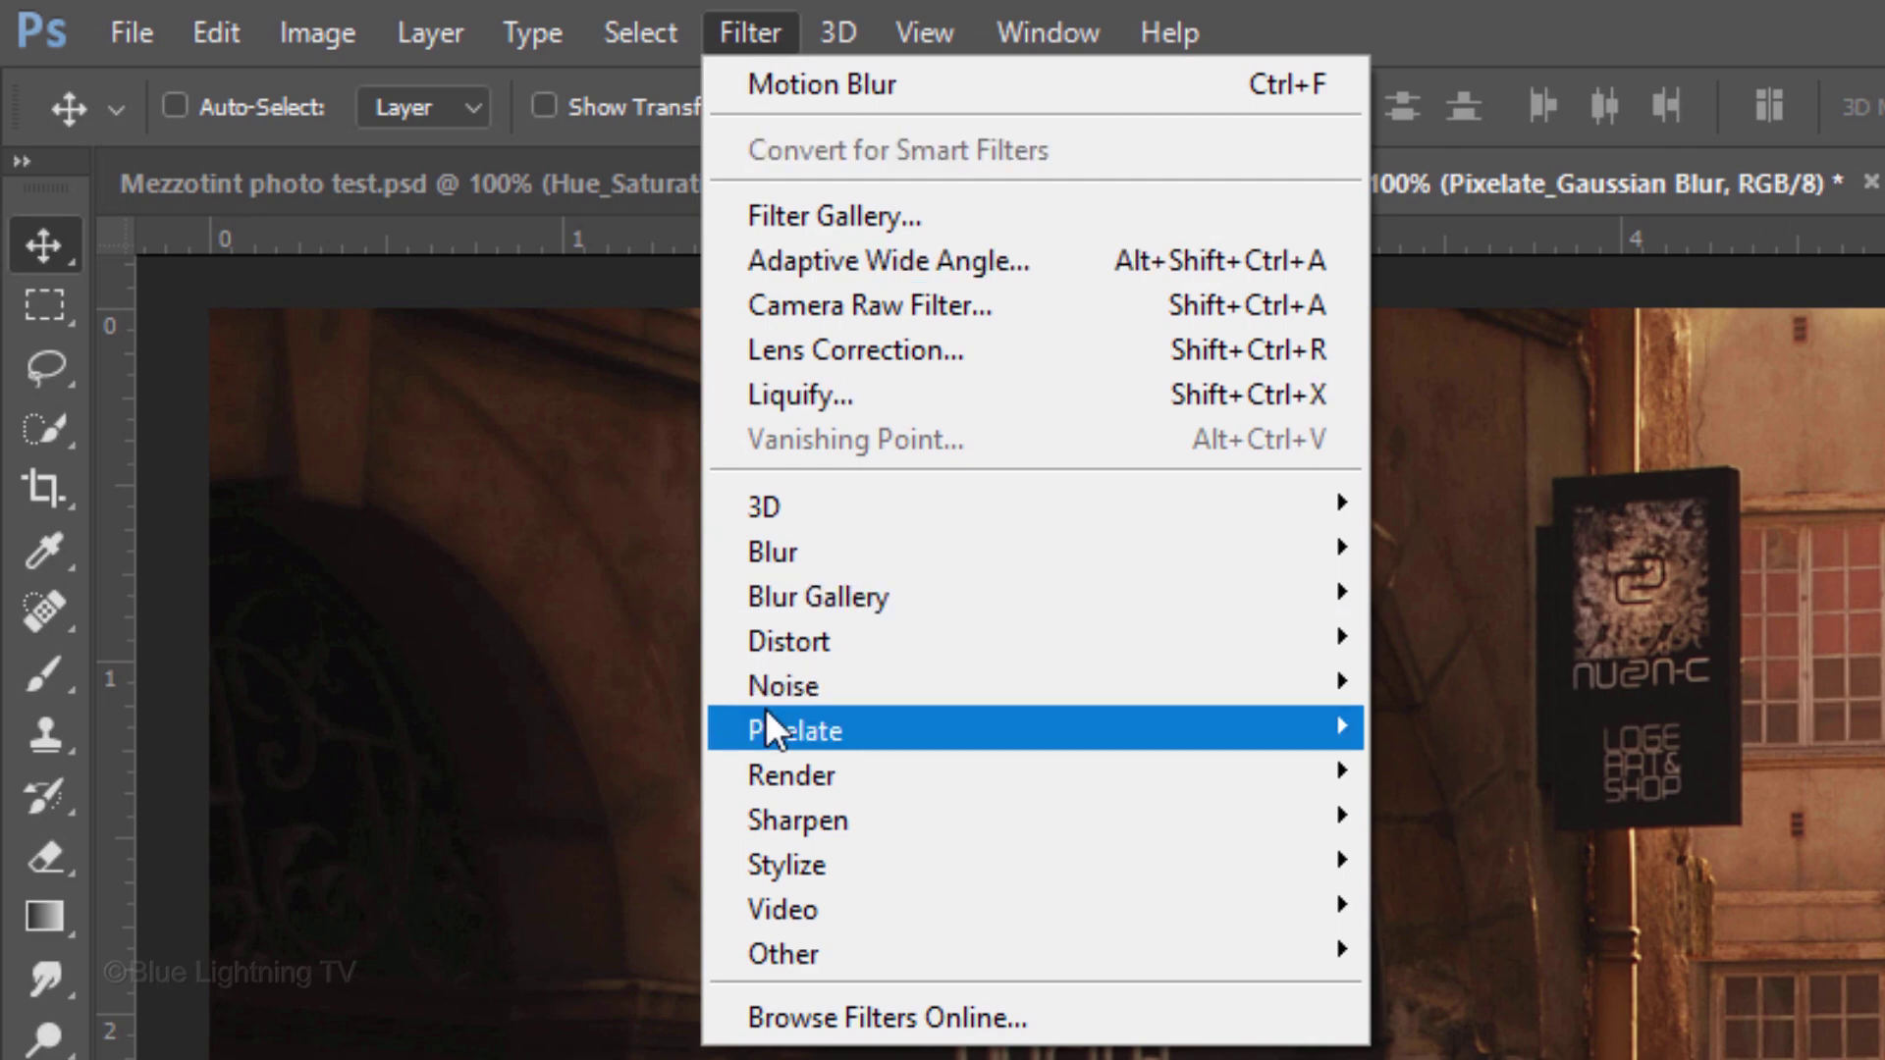
pyautogui.moveTo(764, 708)
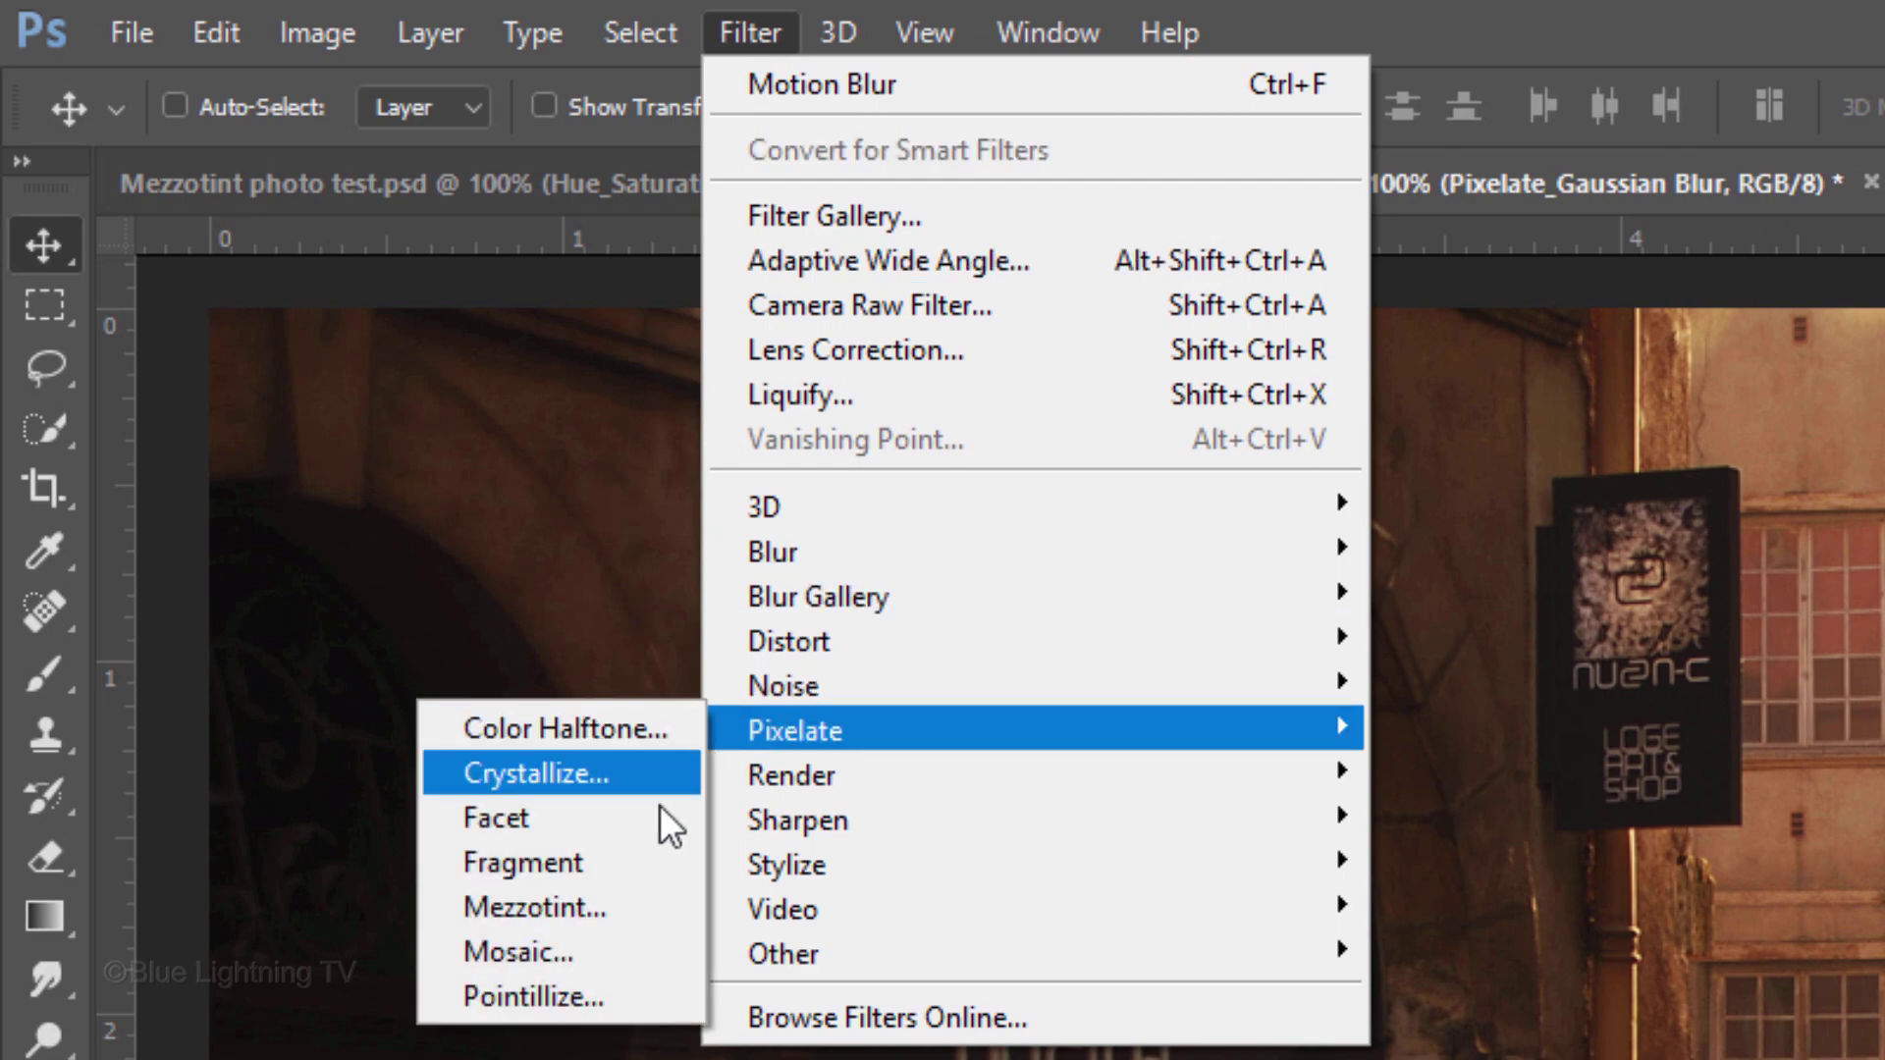
pyautogui.click(634, 903)
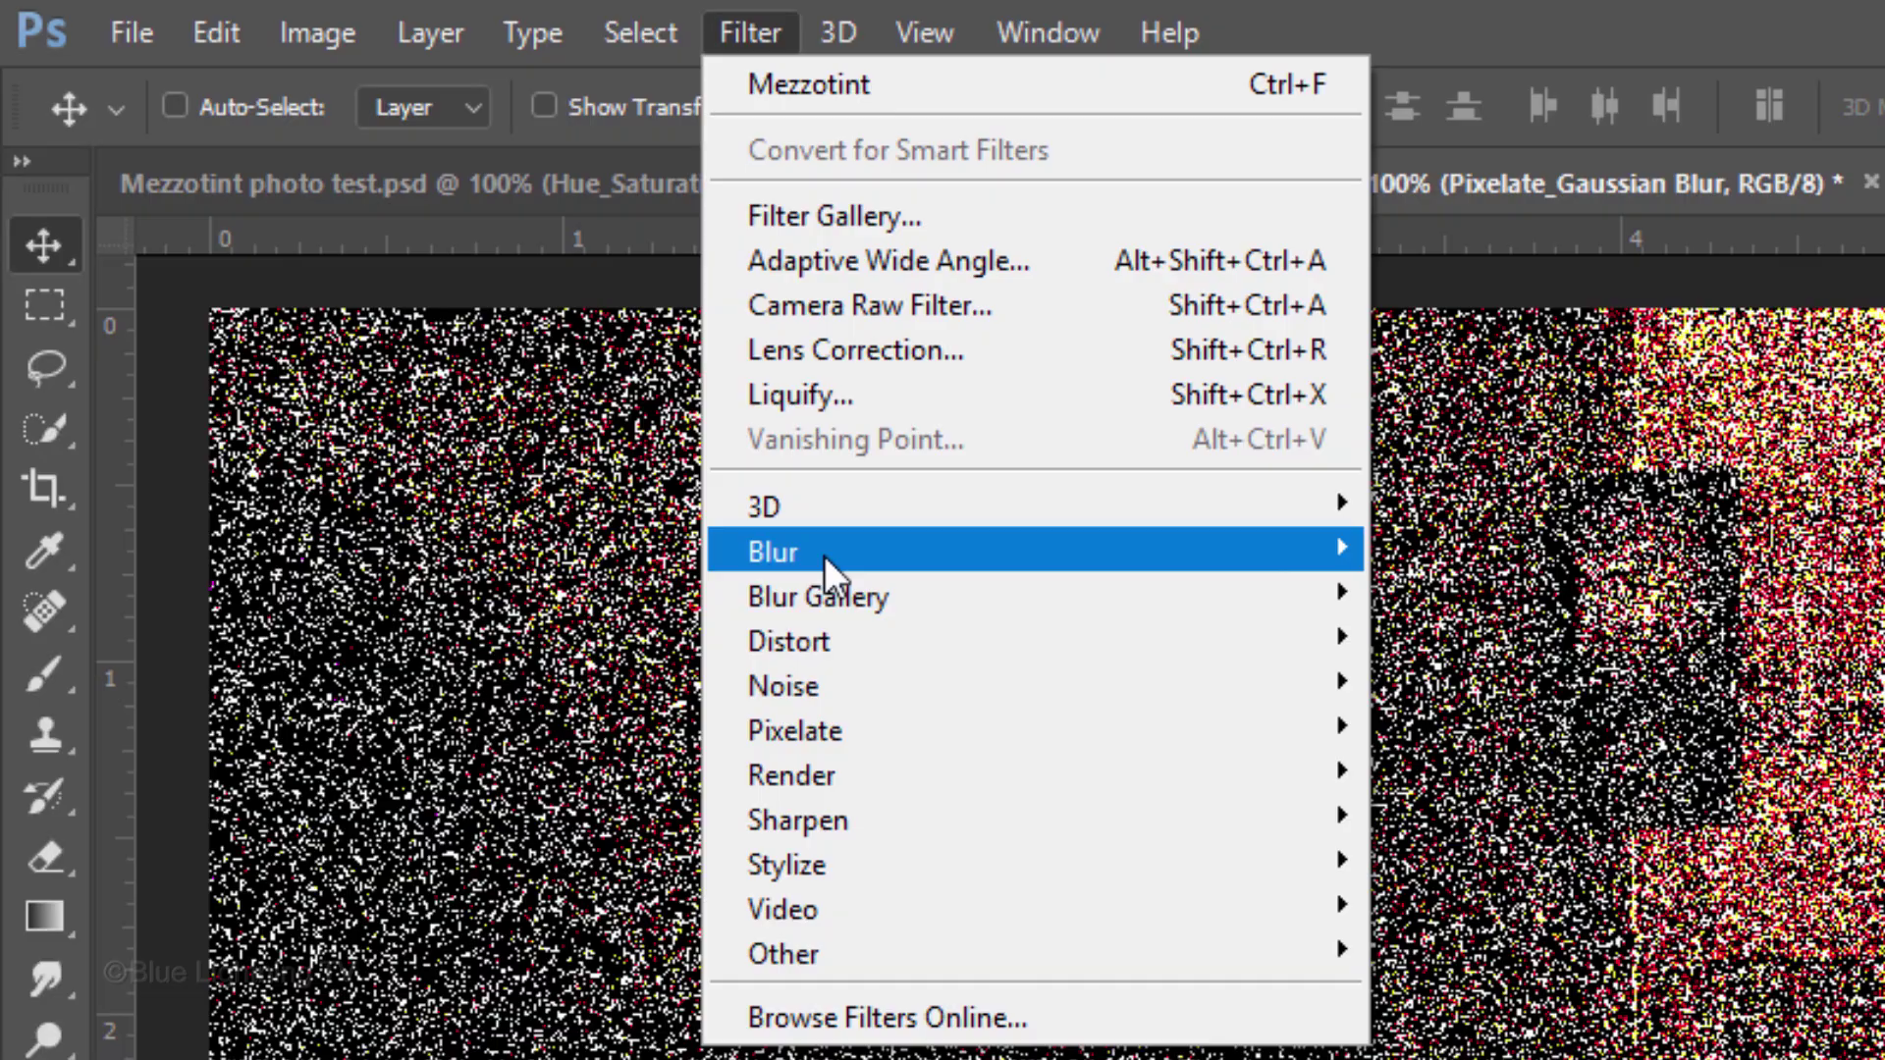
pyautogui.moveTo(823, 556)
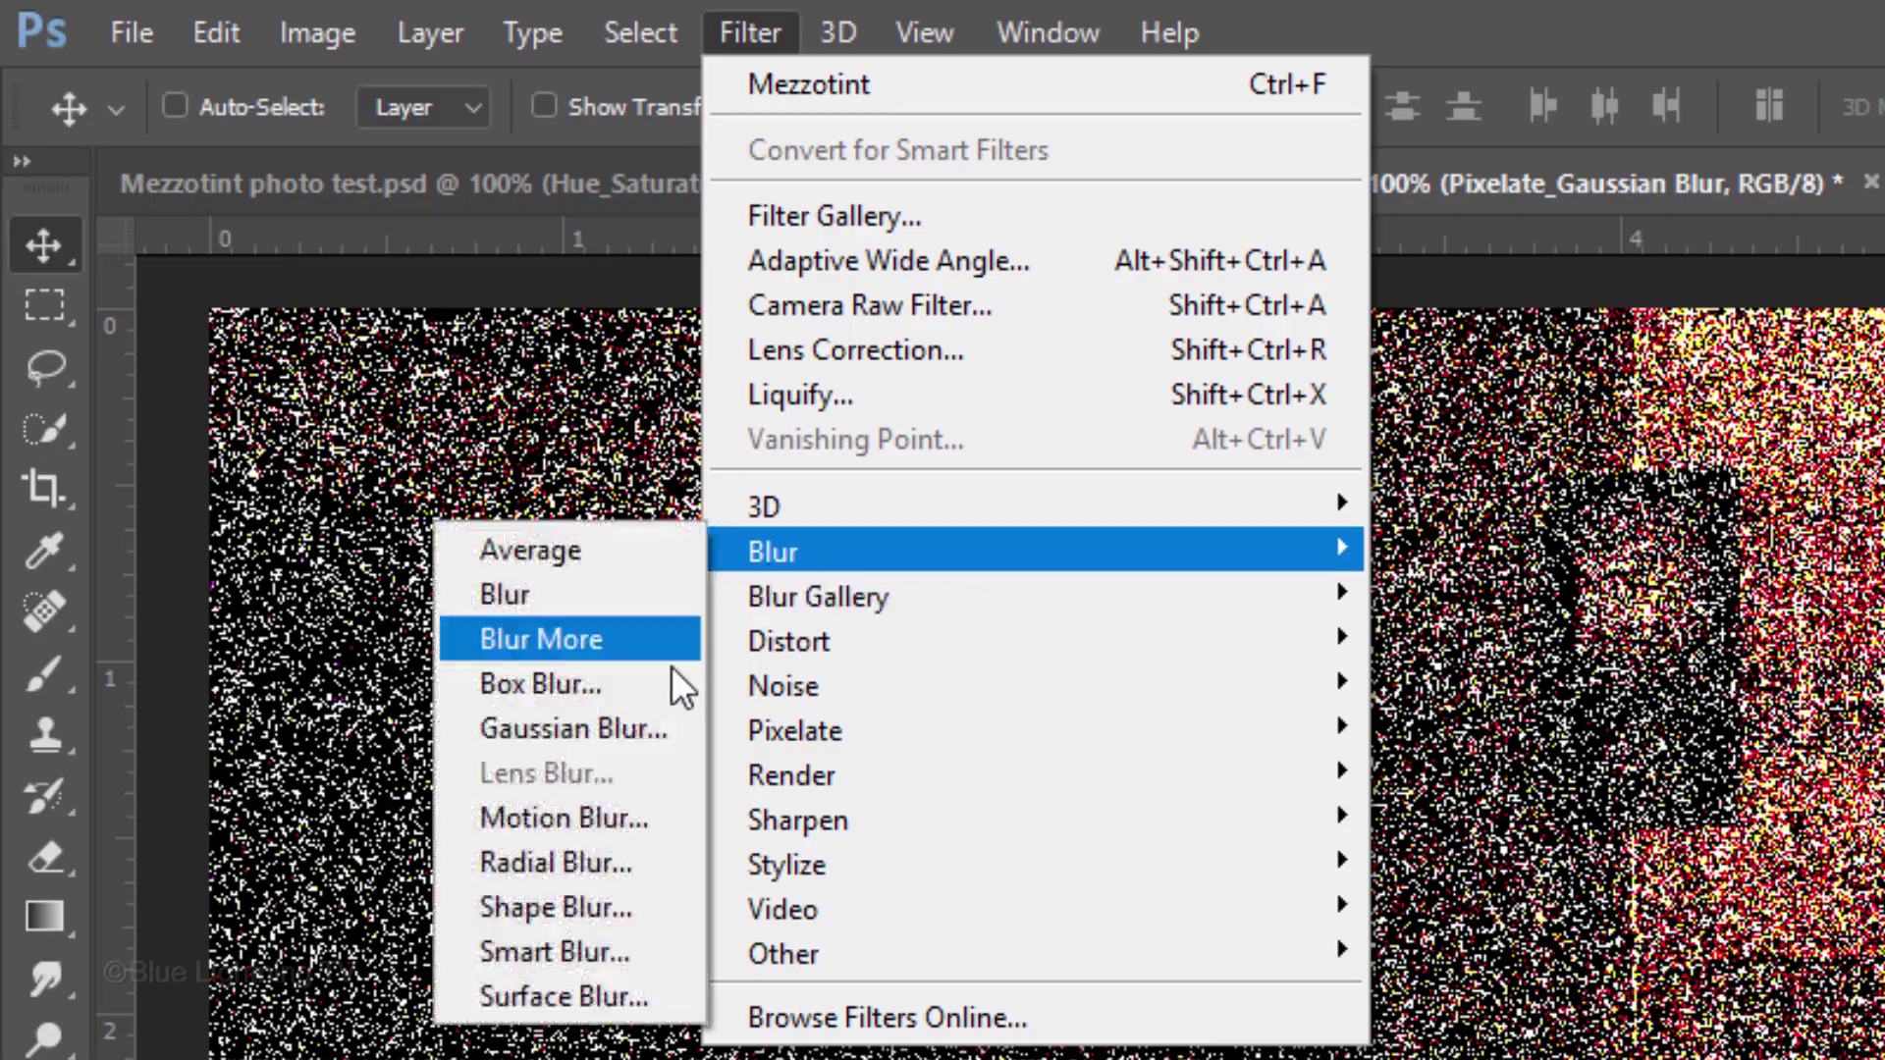
pyautogui.click(664, 728)
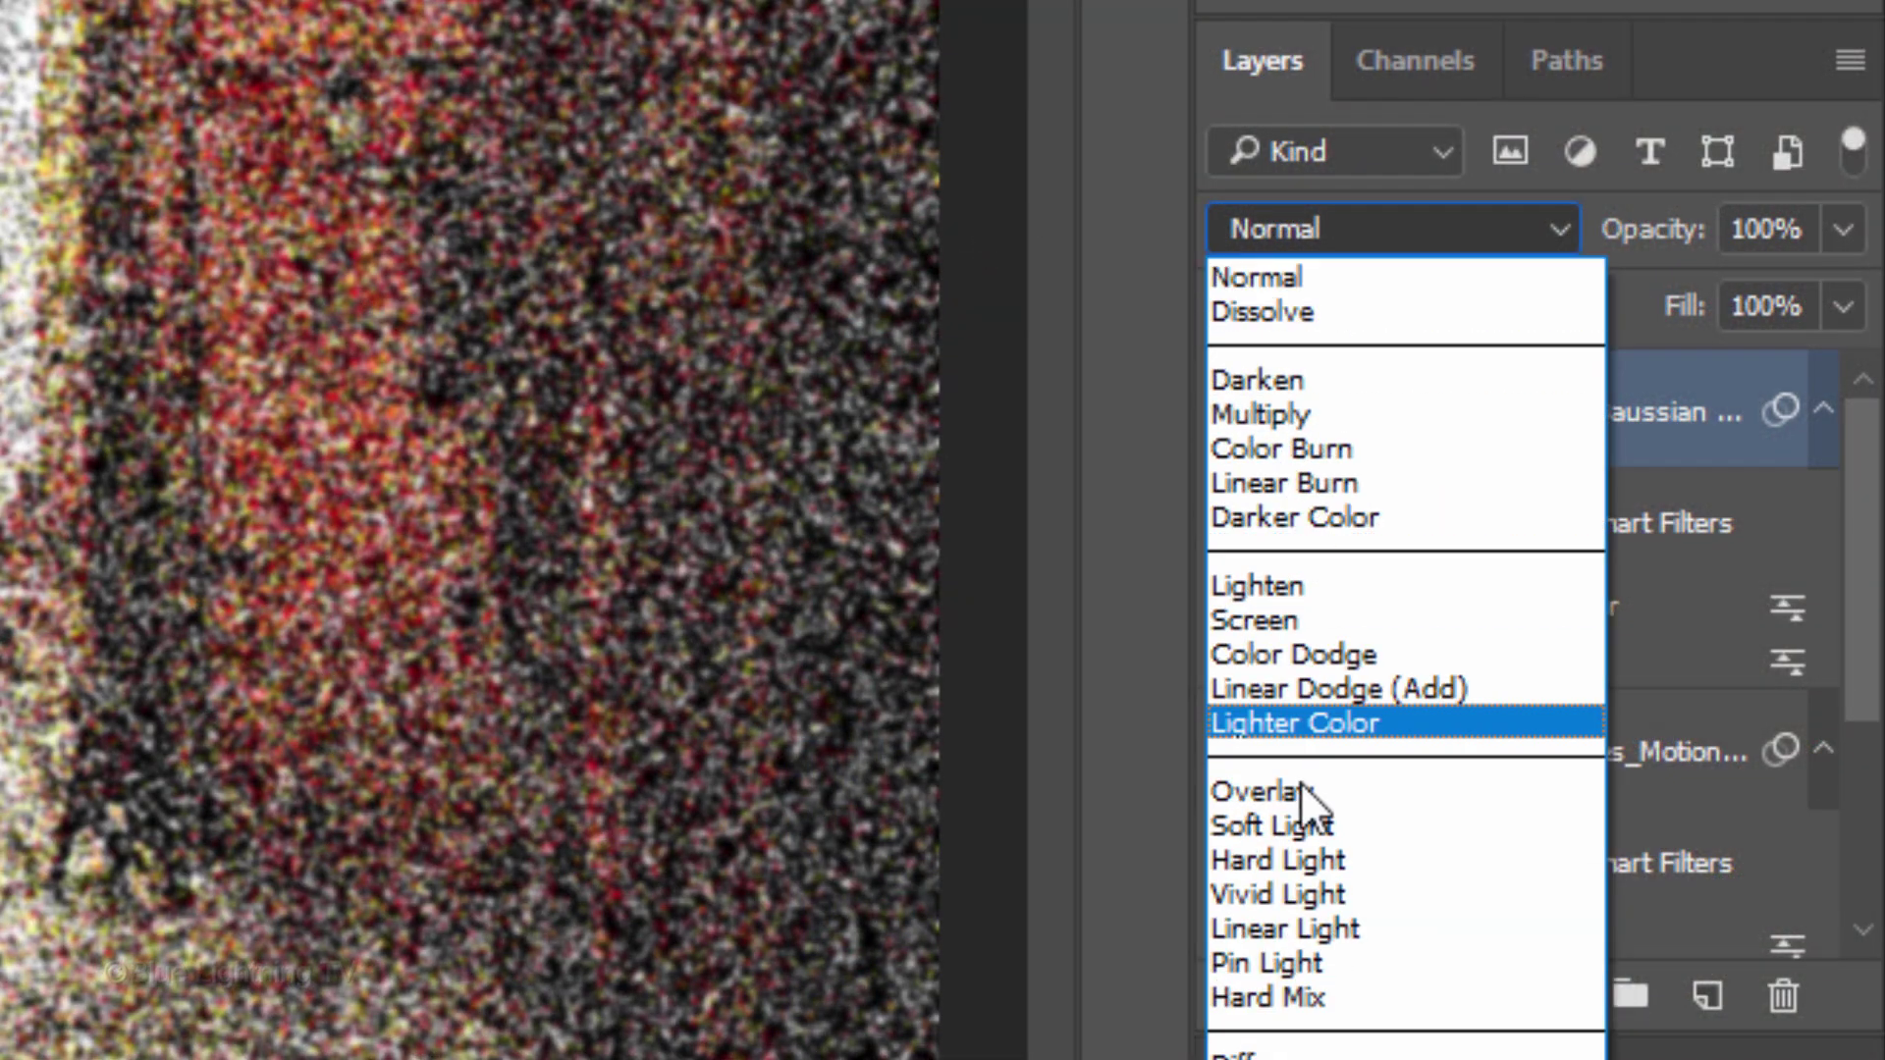
pyautogui.click(1298, 859)
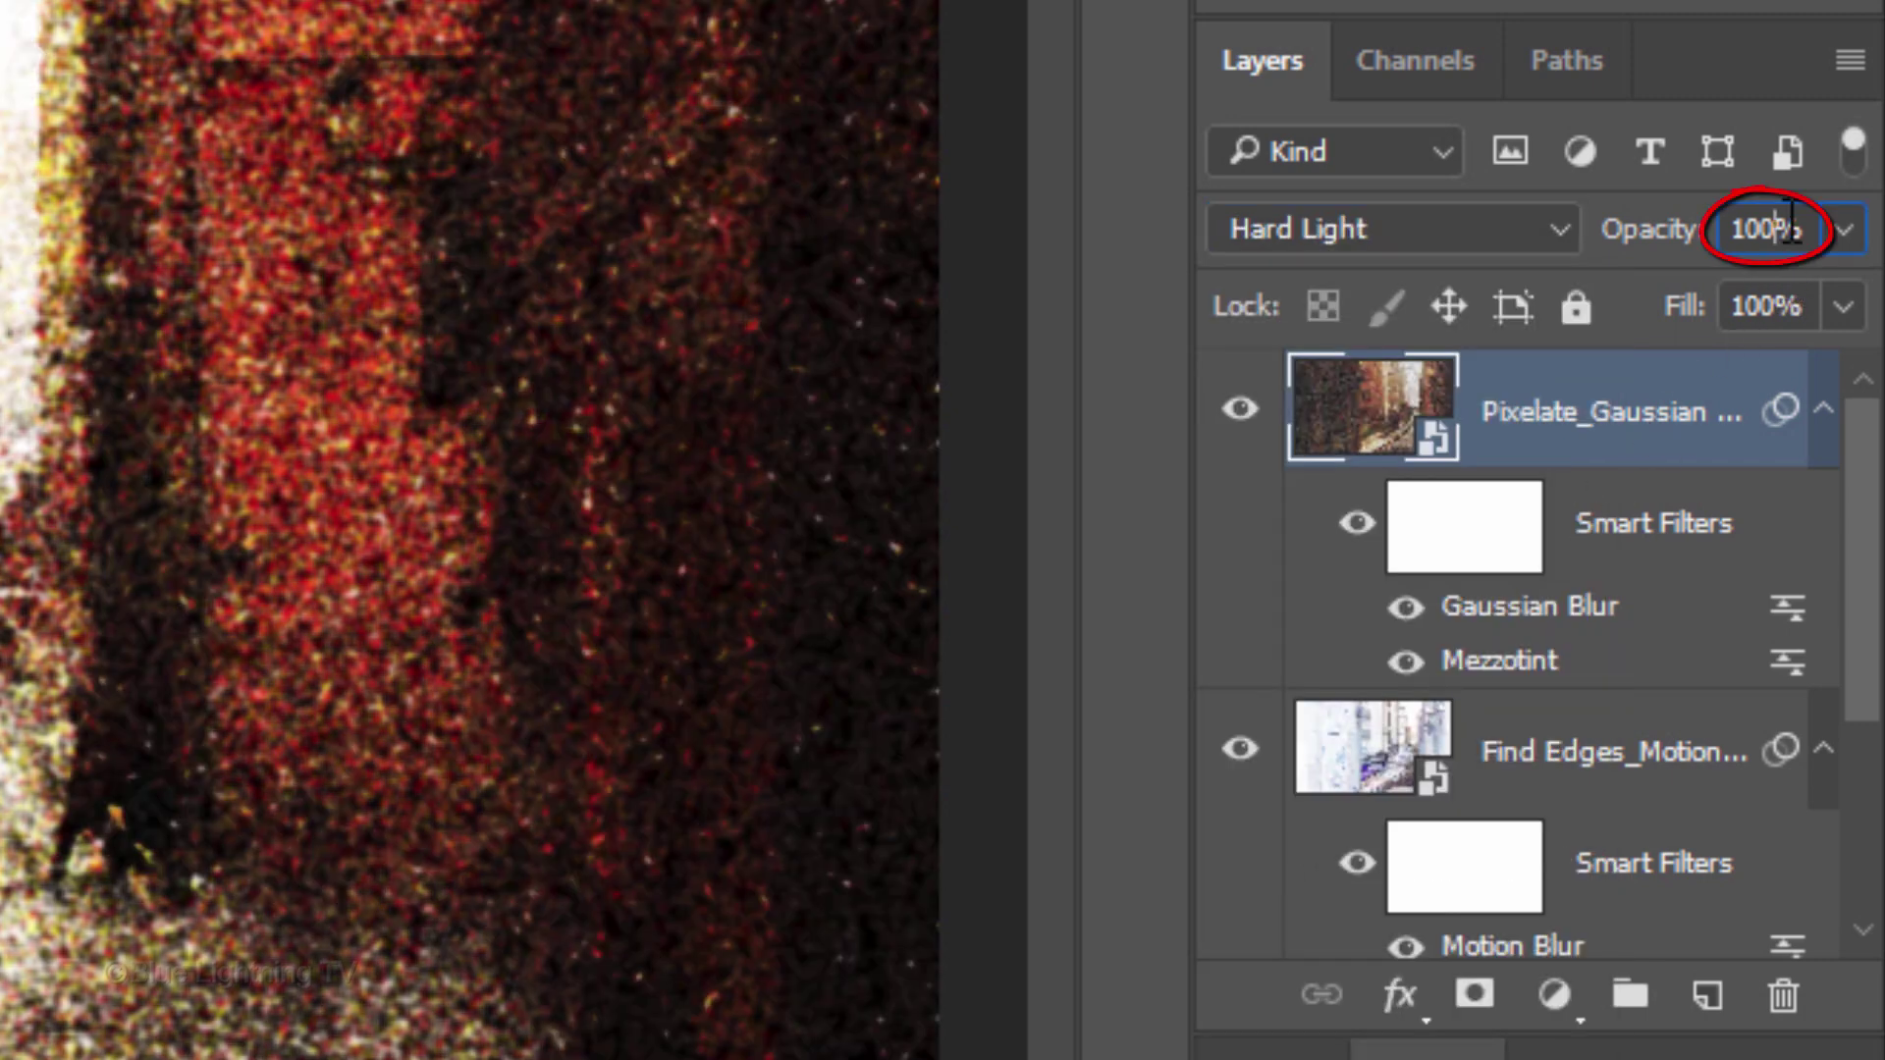
pyautogui.write('50')
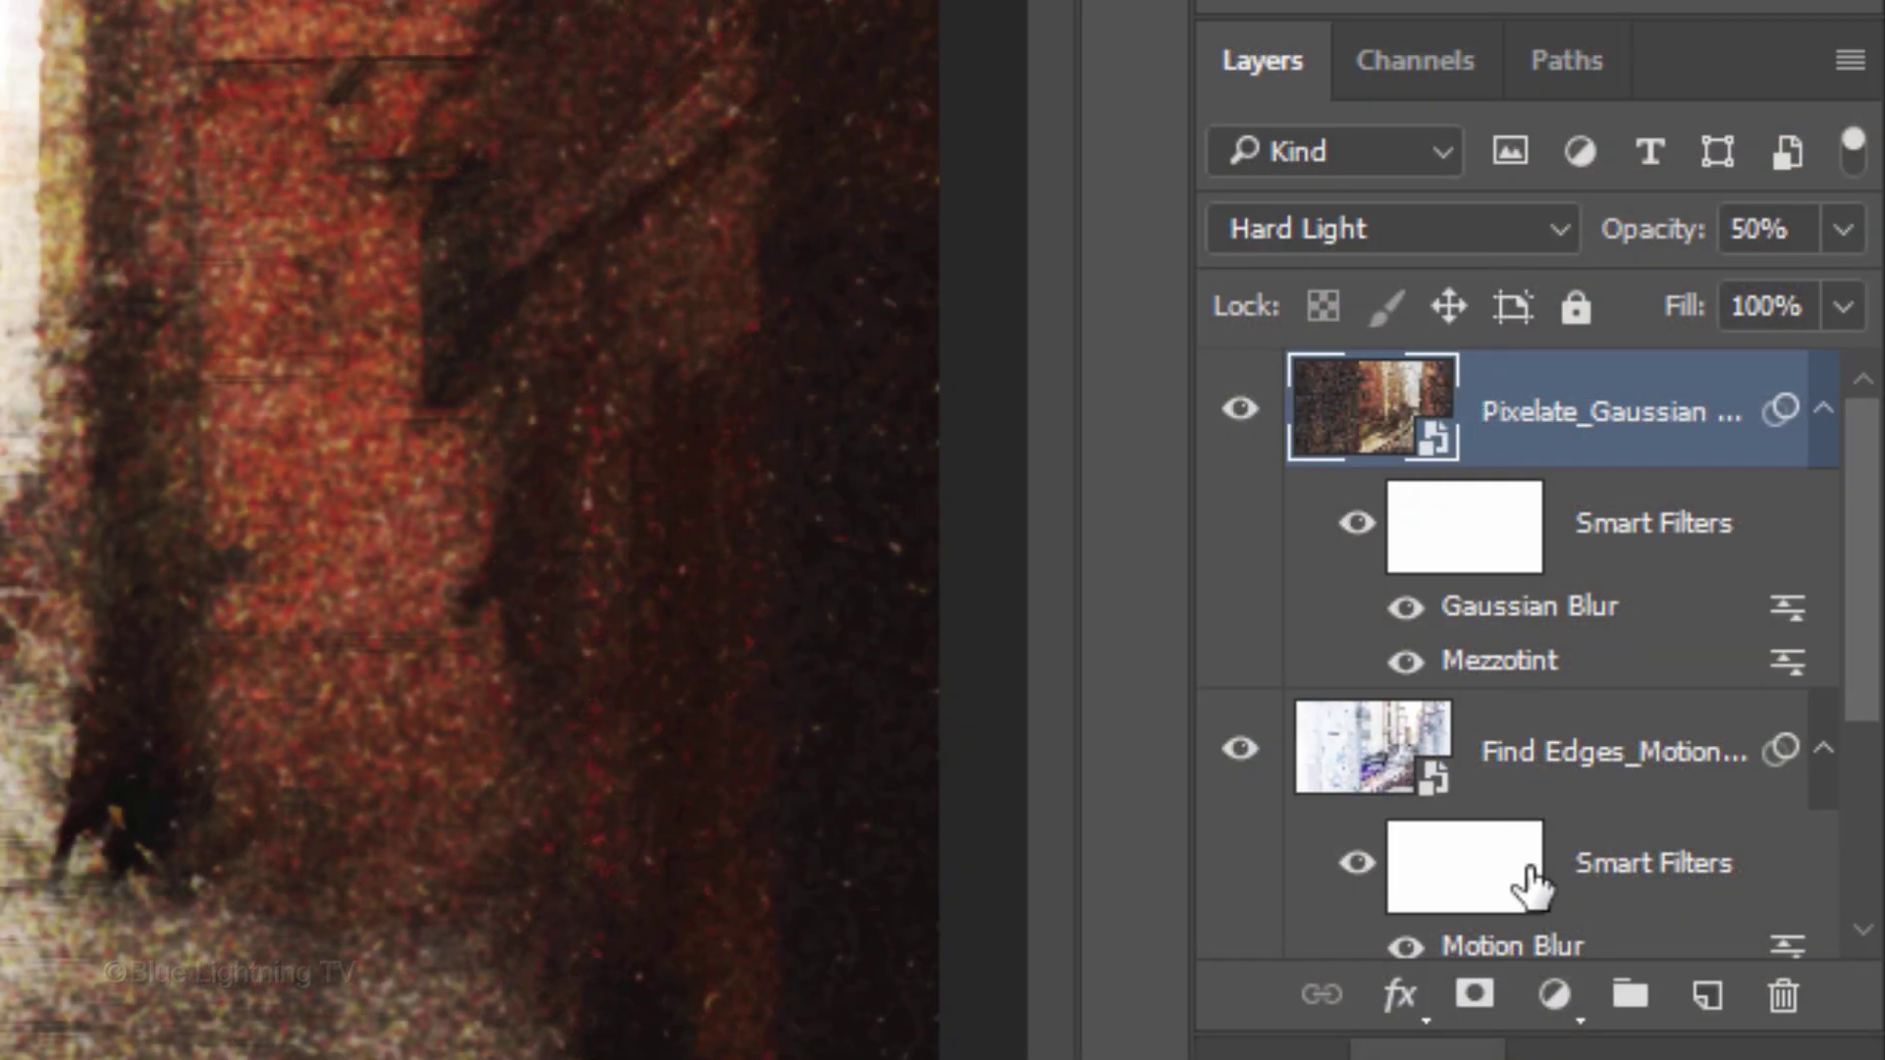
# Add a Color Lookup adjustment layer using the LateSunset.3DL 3DLUT file
pyautogui.click(1554, 997)
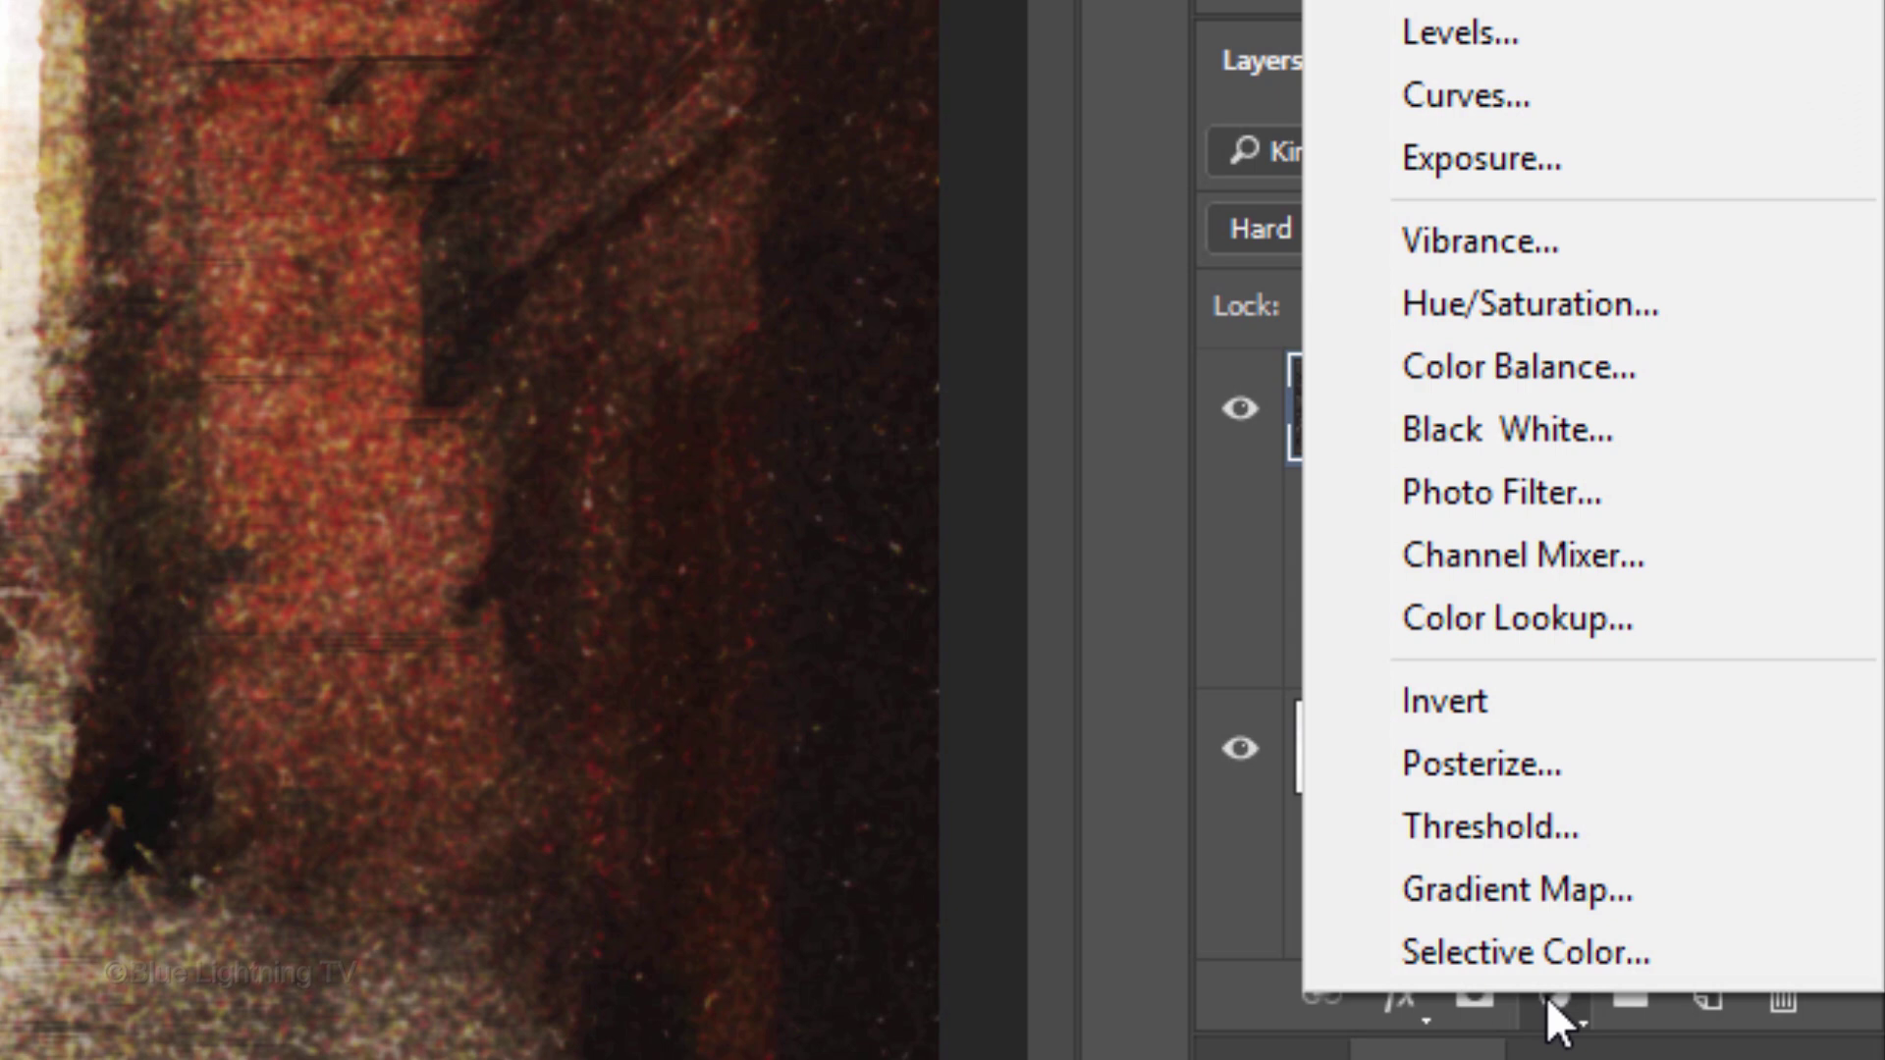
pyautogui.click(1523, 618)
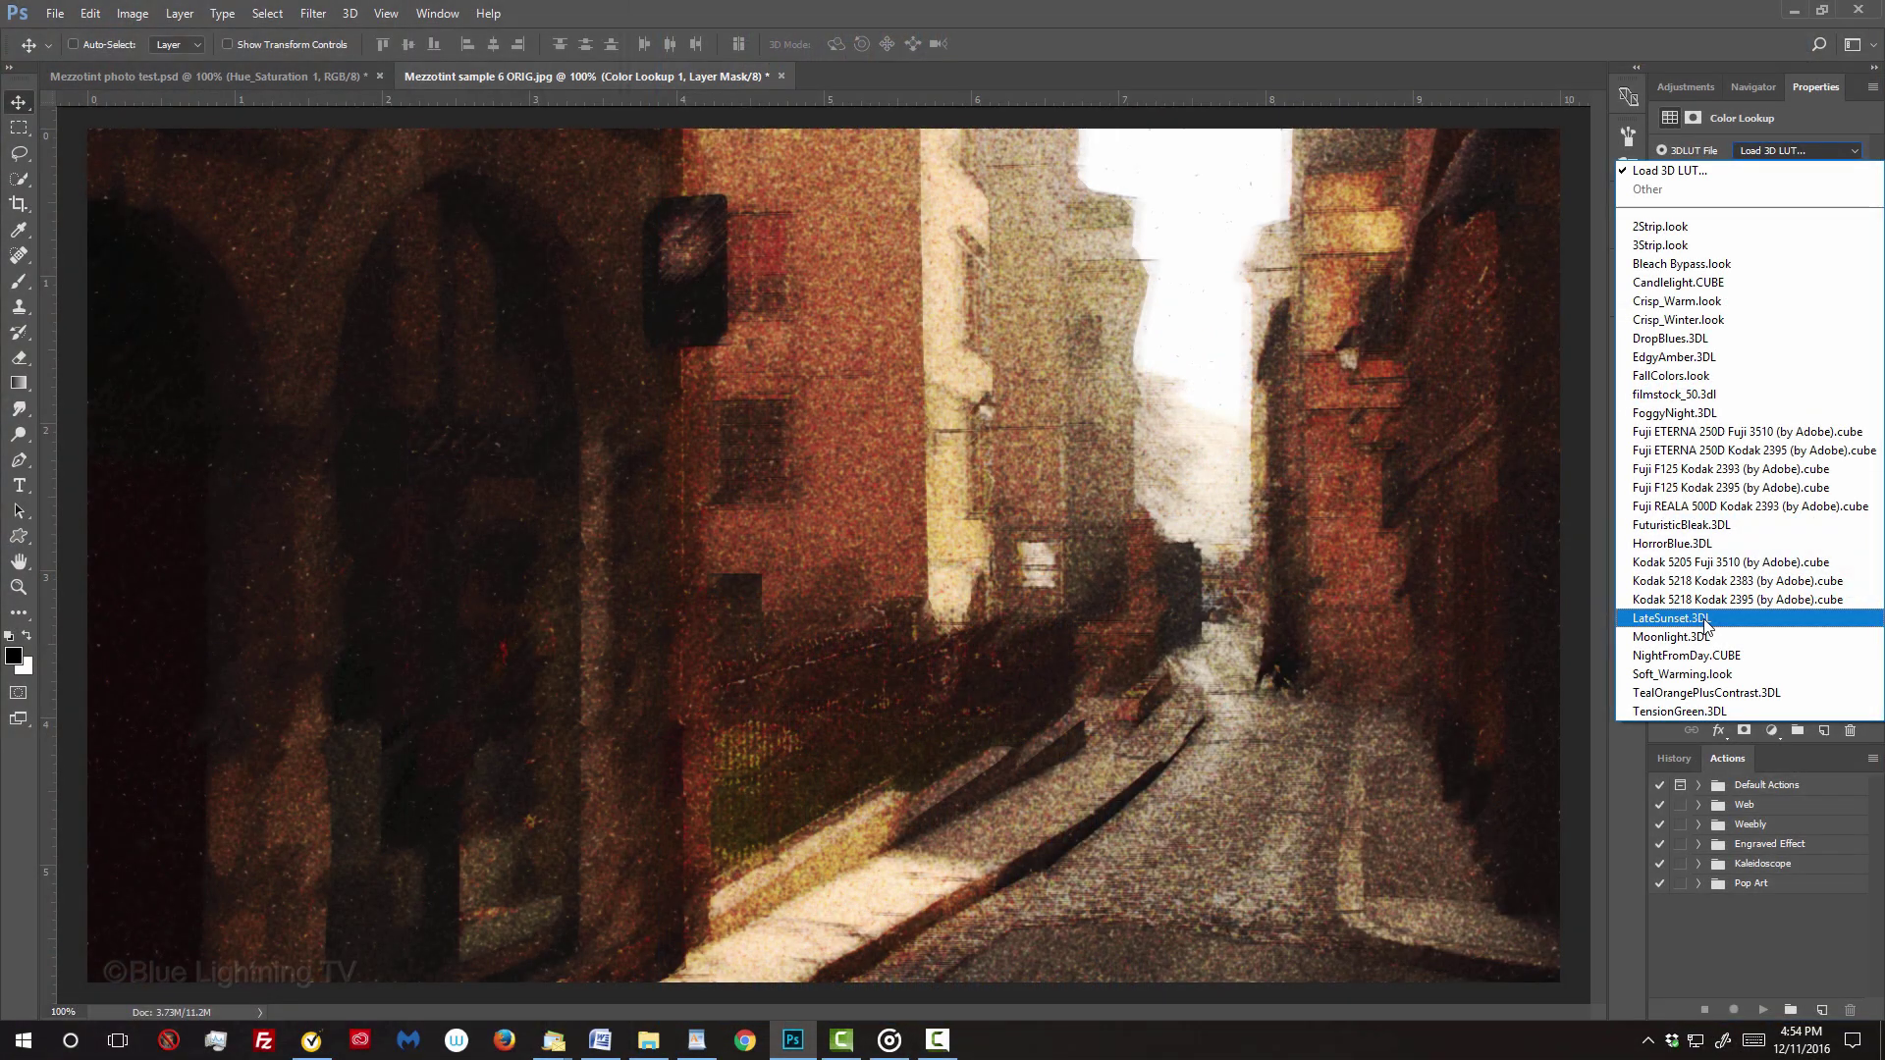
pyautogui.click(1064, 556)
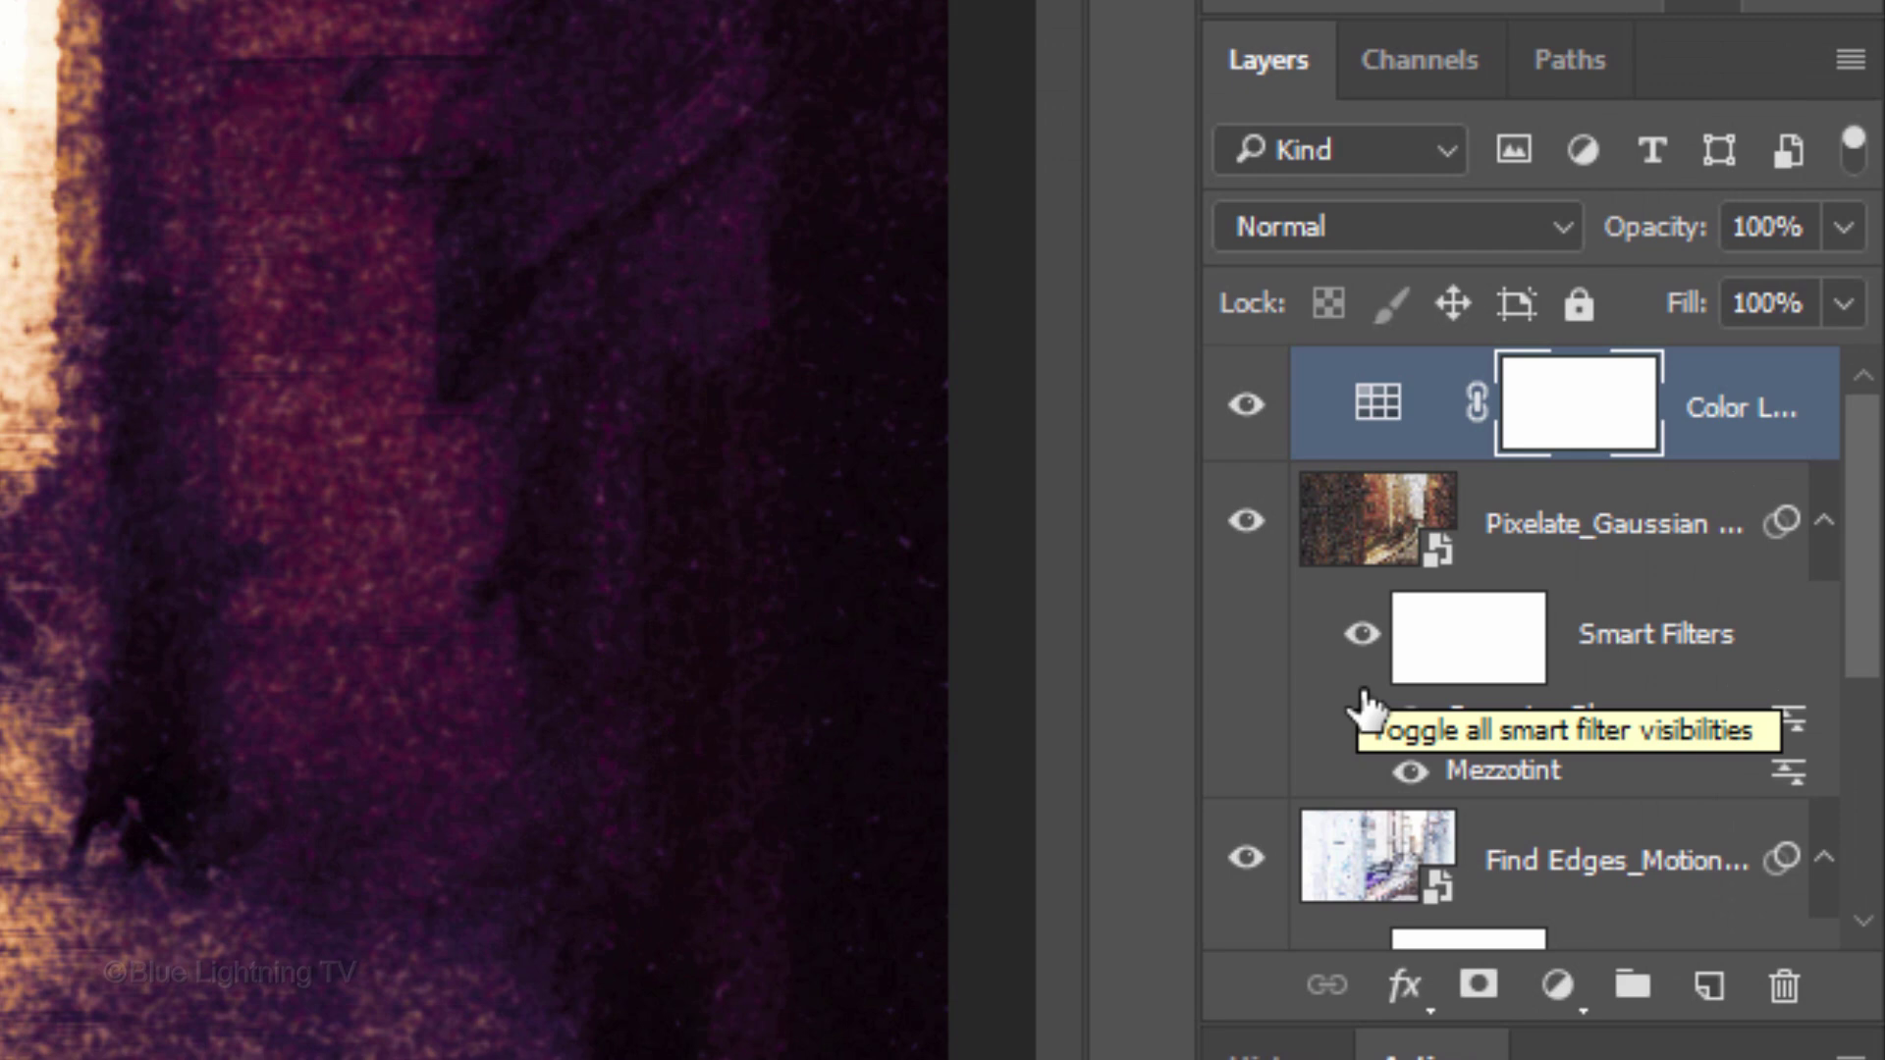
# Add a Black & White adjustment layer at the top of the stack
pyautogui.click(1556, 1002)
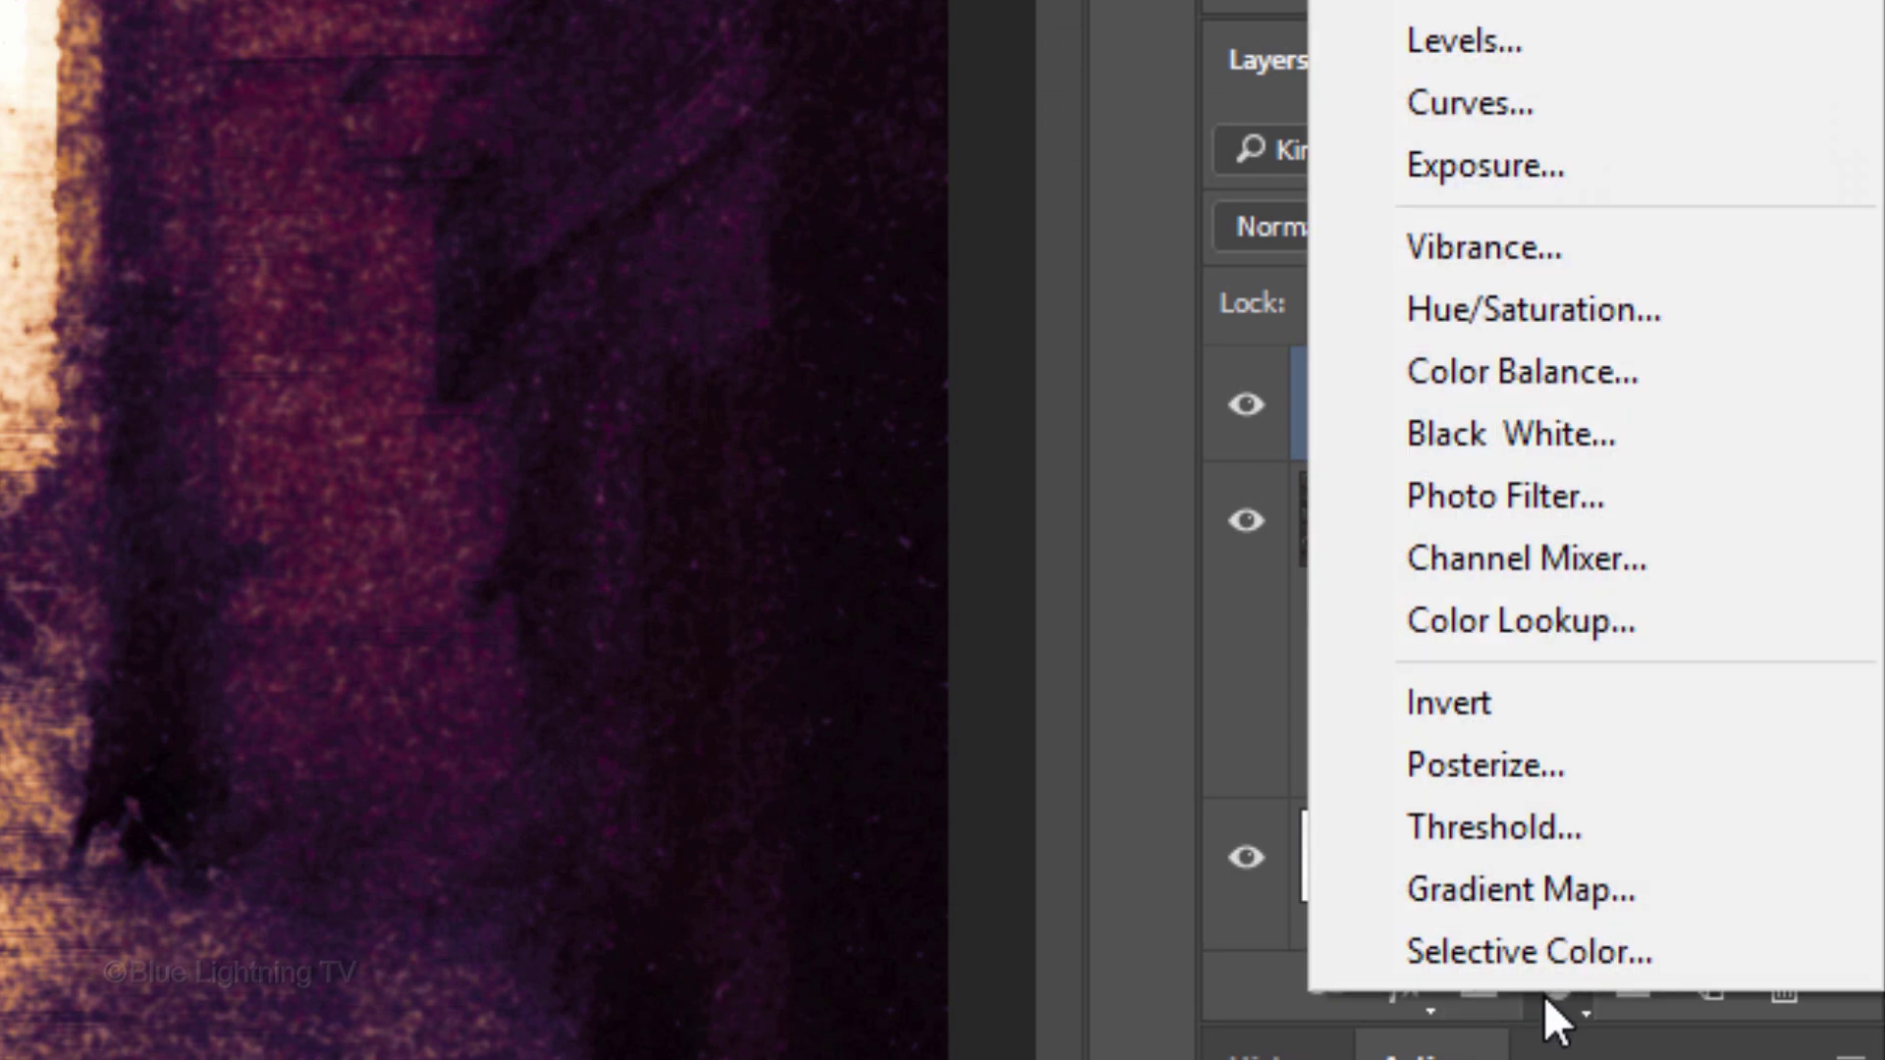
pyautogui.click(1485, 432)
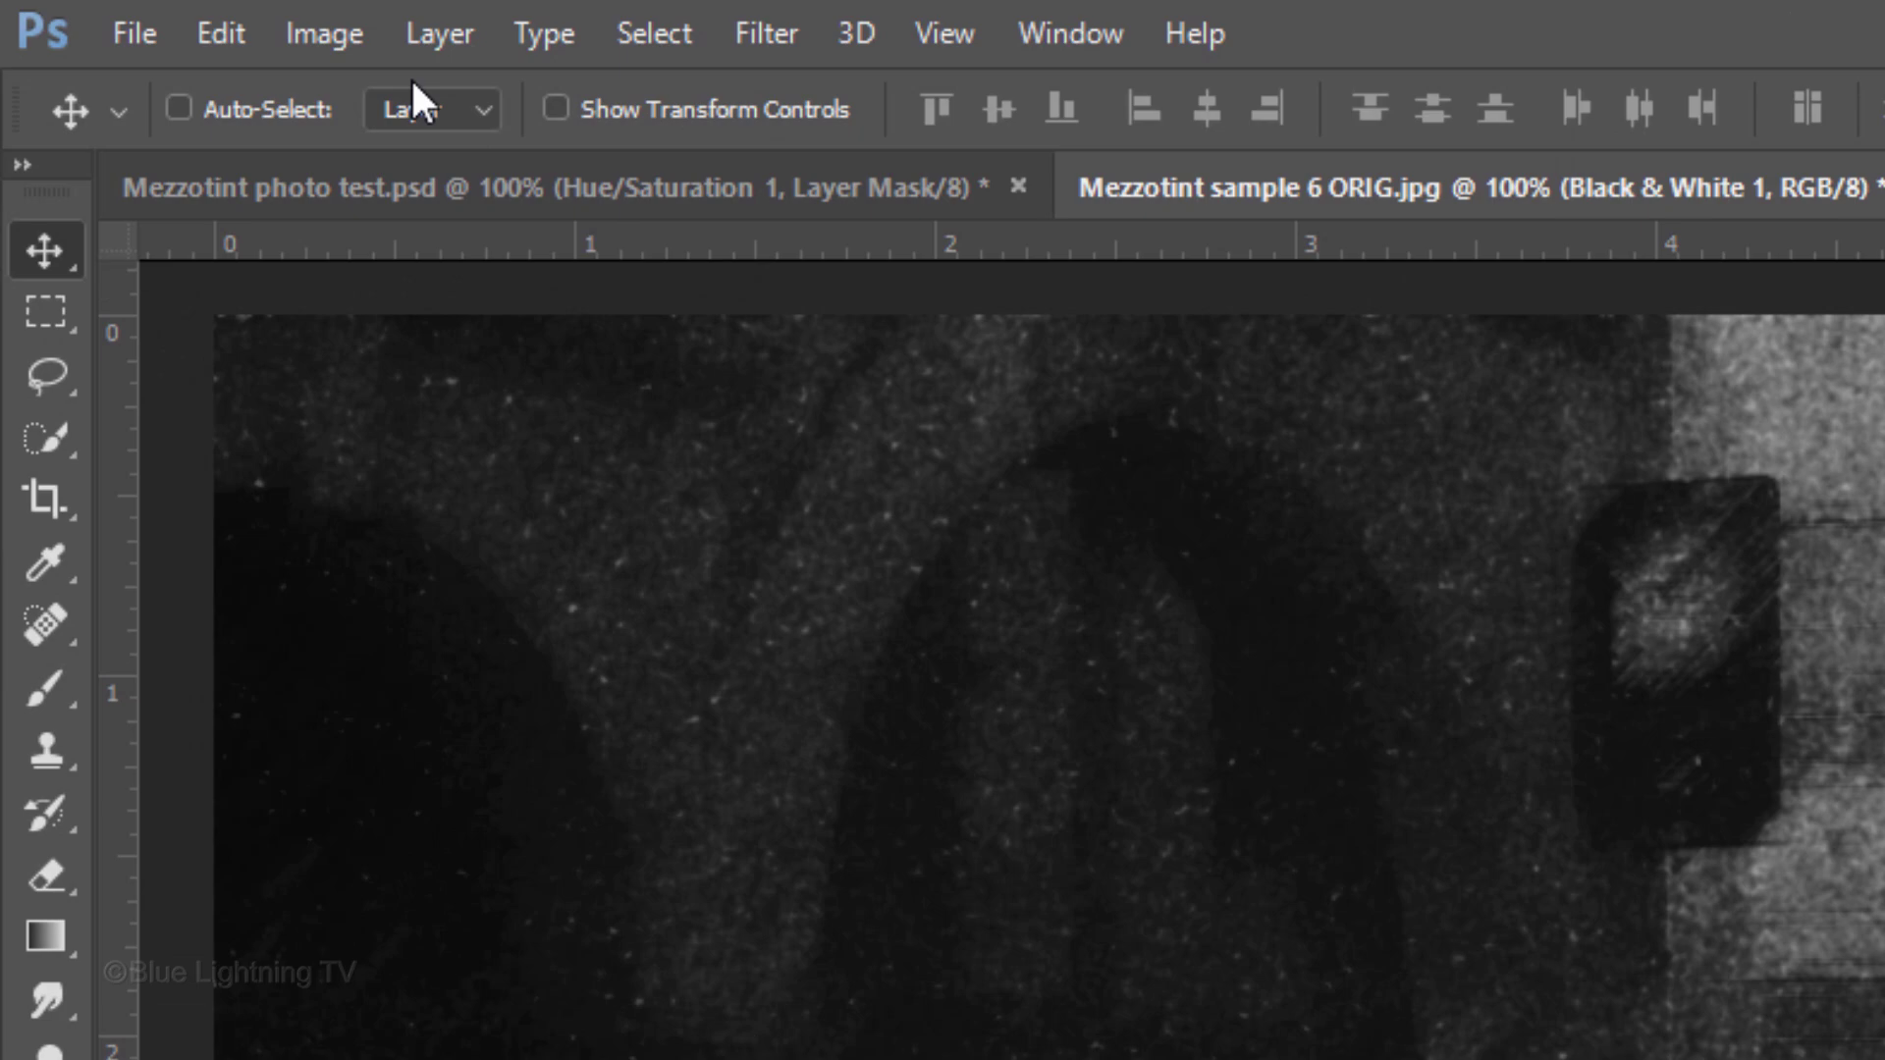
# Set the canvas size to 110 percent width and 110 percent height
pyautogui.click(133, 11)
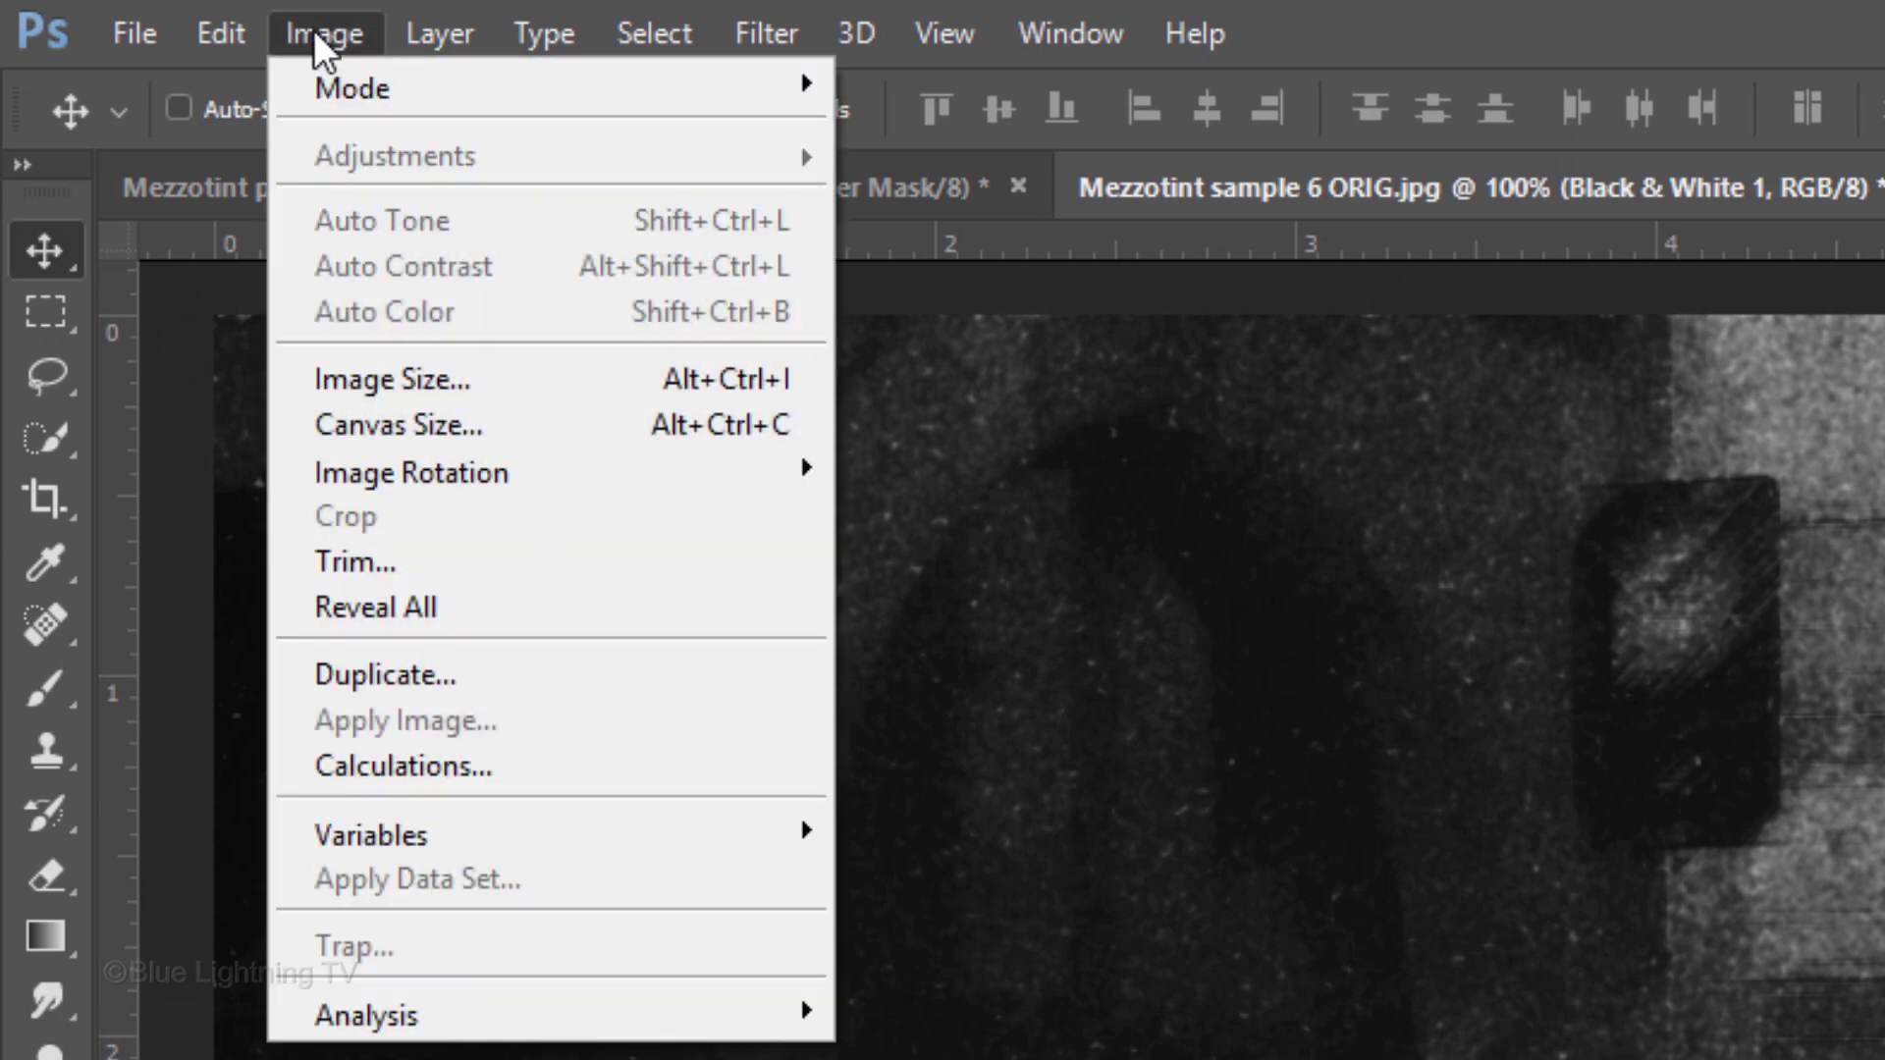
pyautogui.click(371, 419)
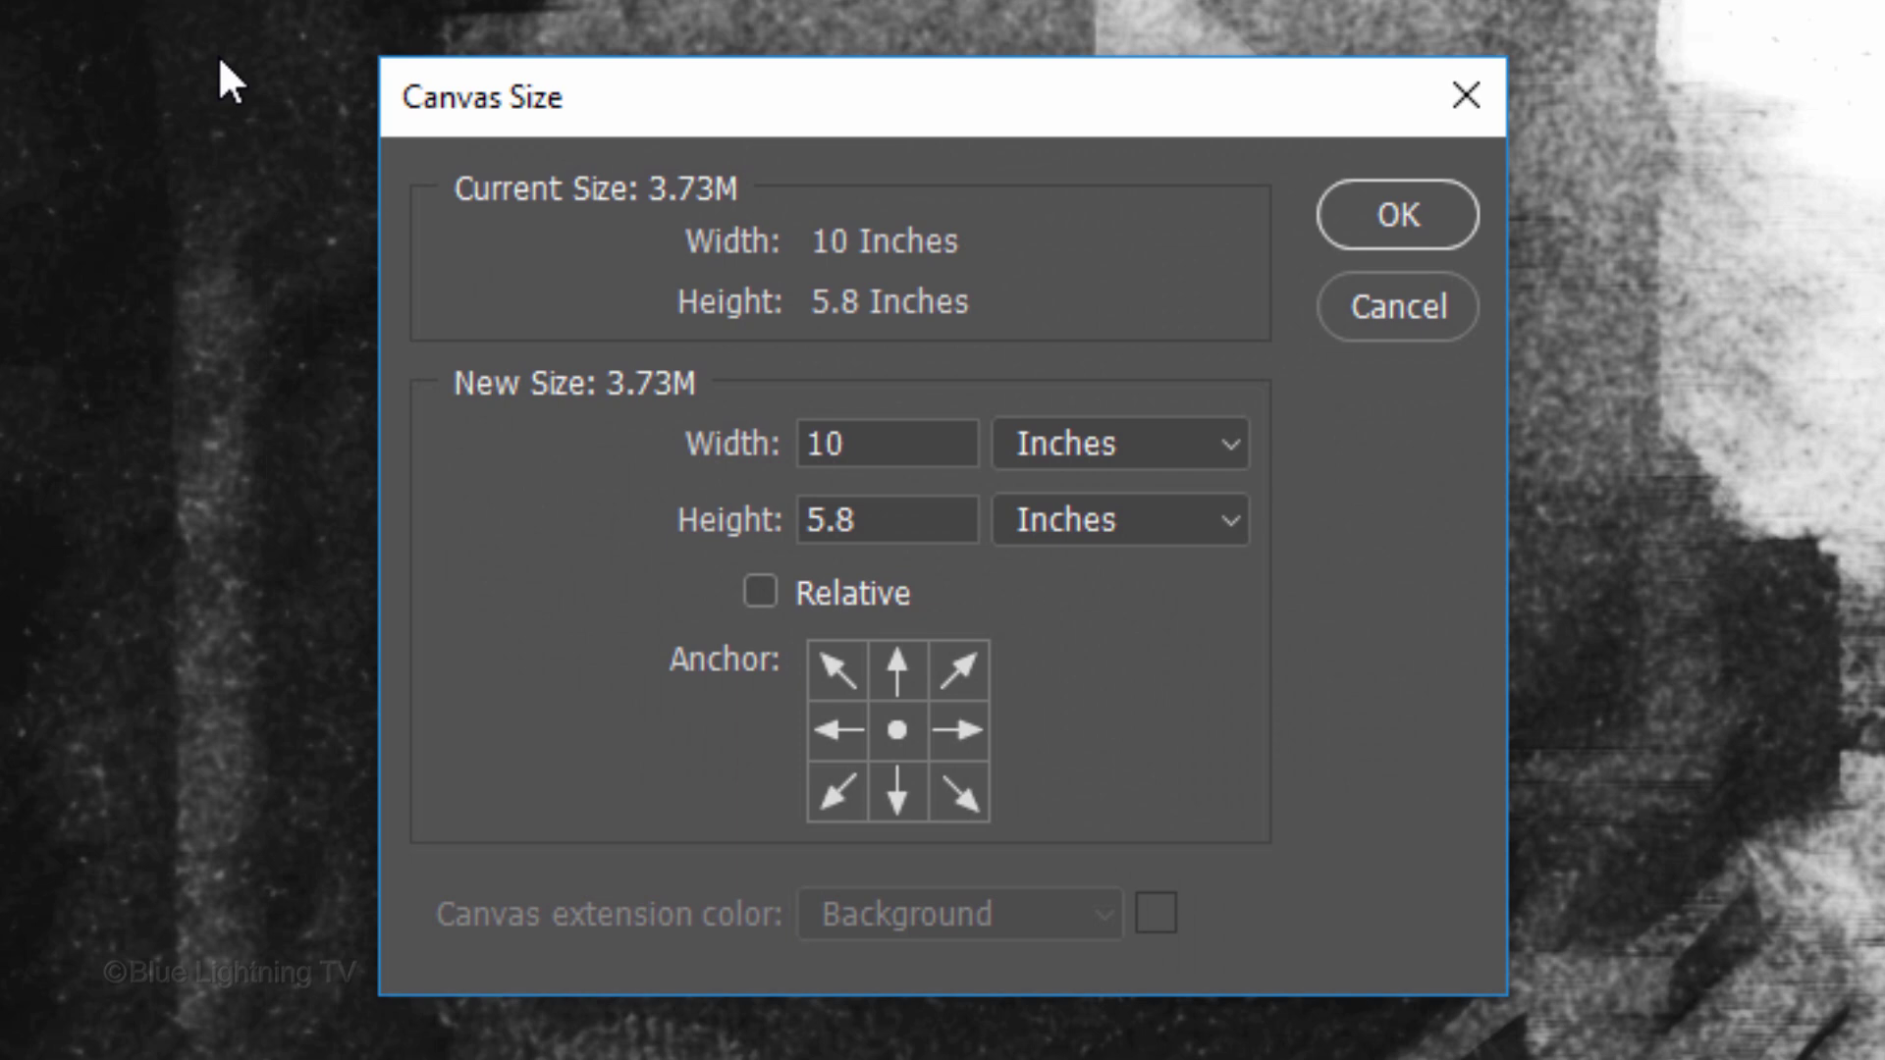
pyautogui.click(1178, 443)
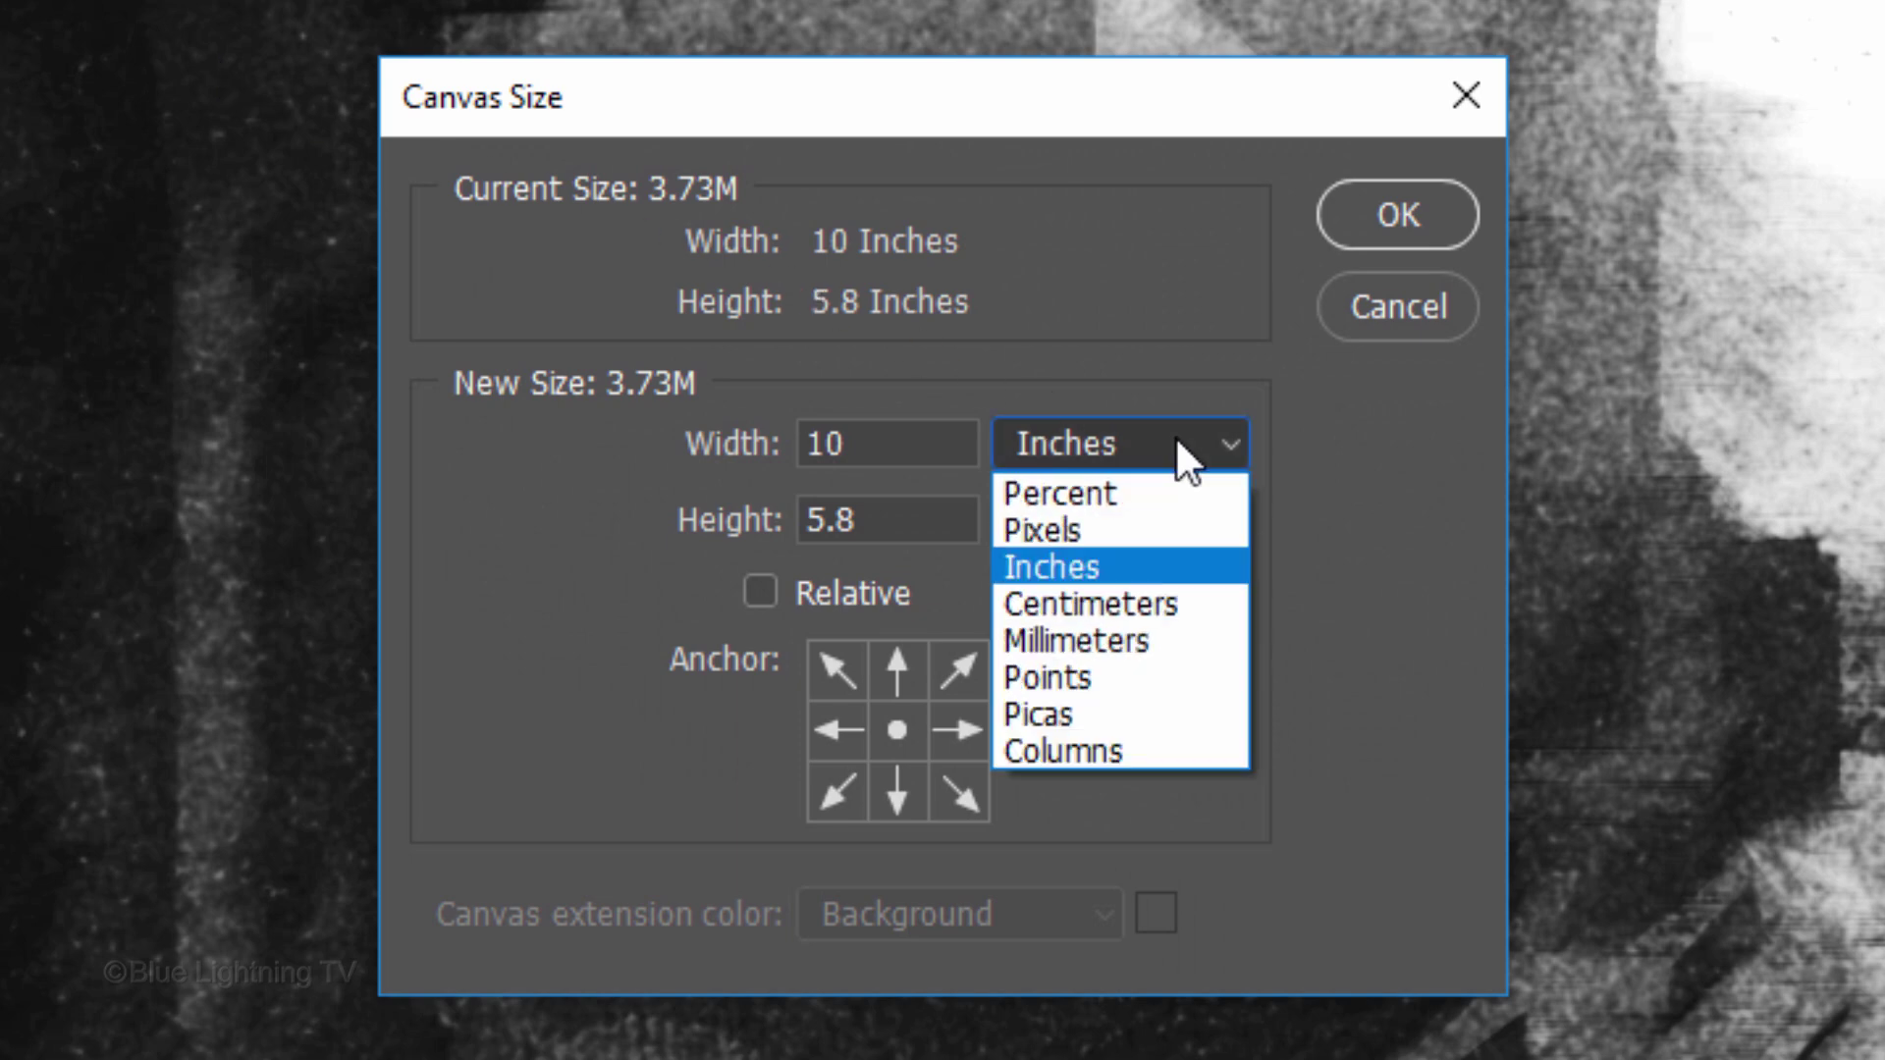
pyautogui.click(1164, 491)
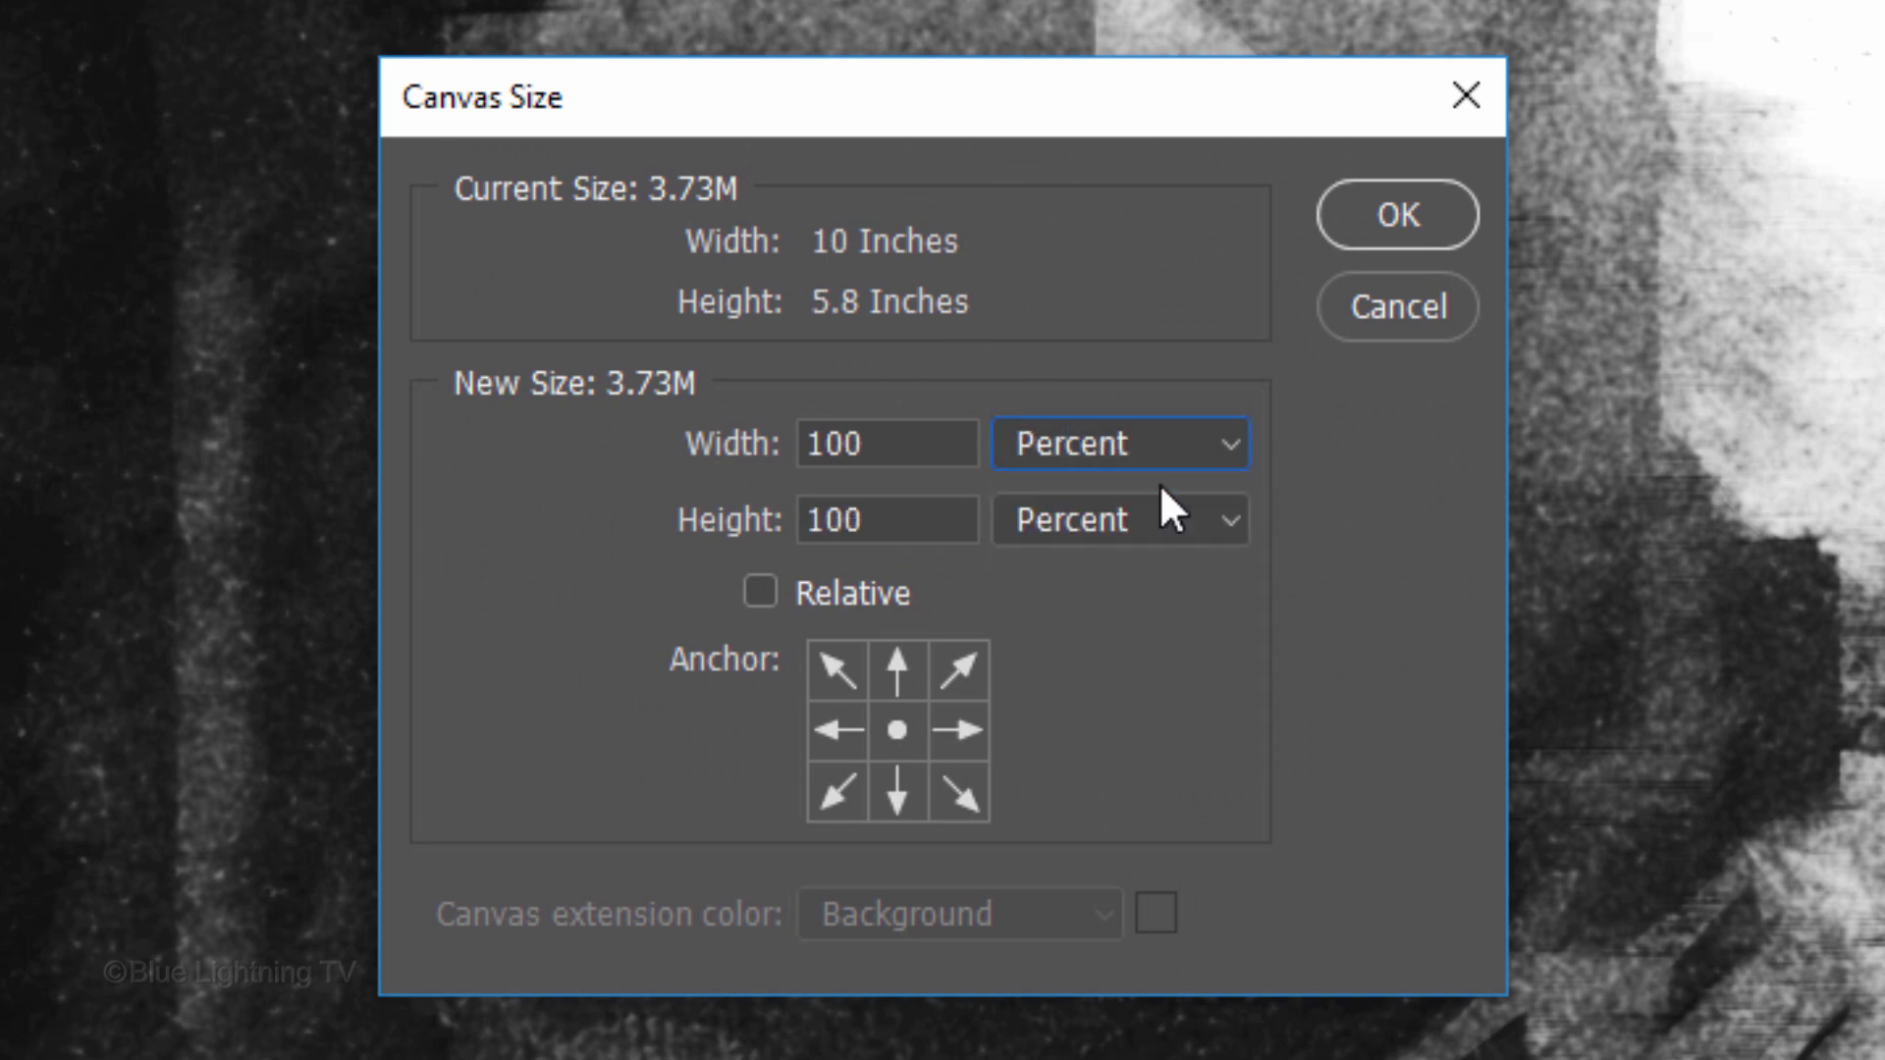
pyautogui.click(917, 442)
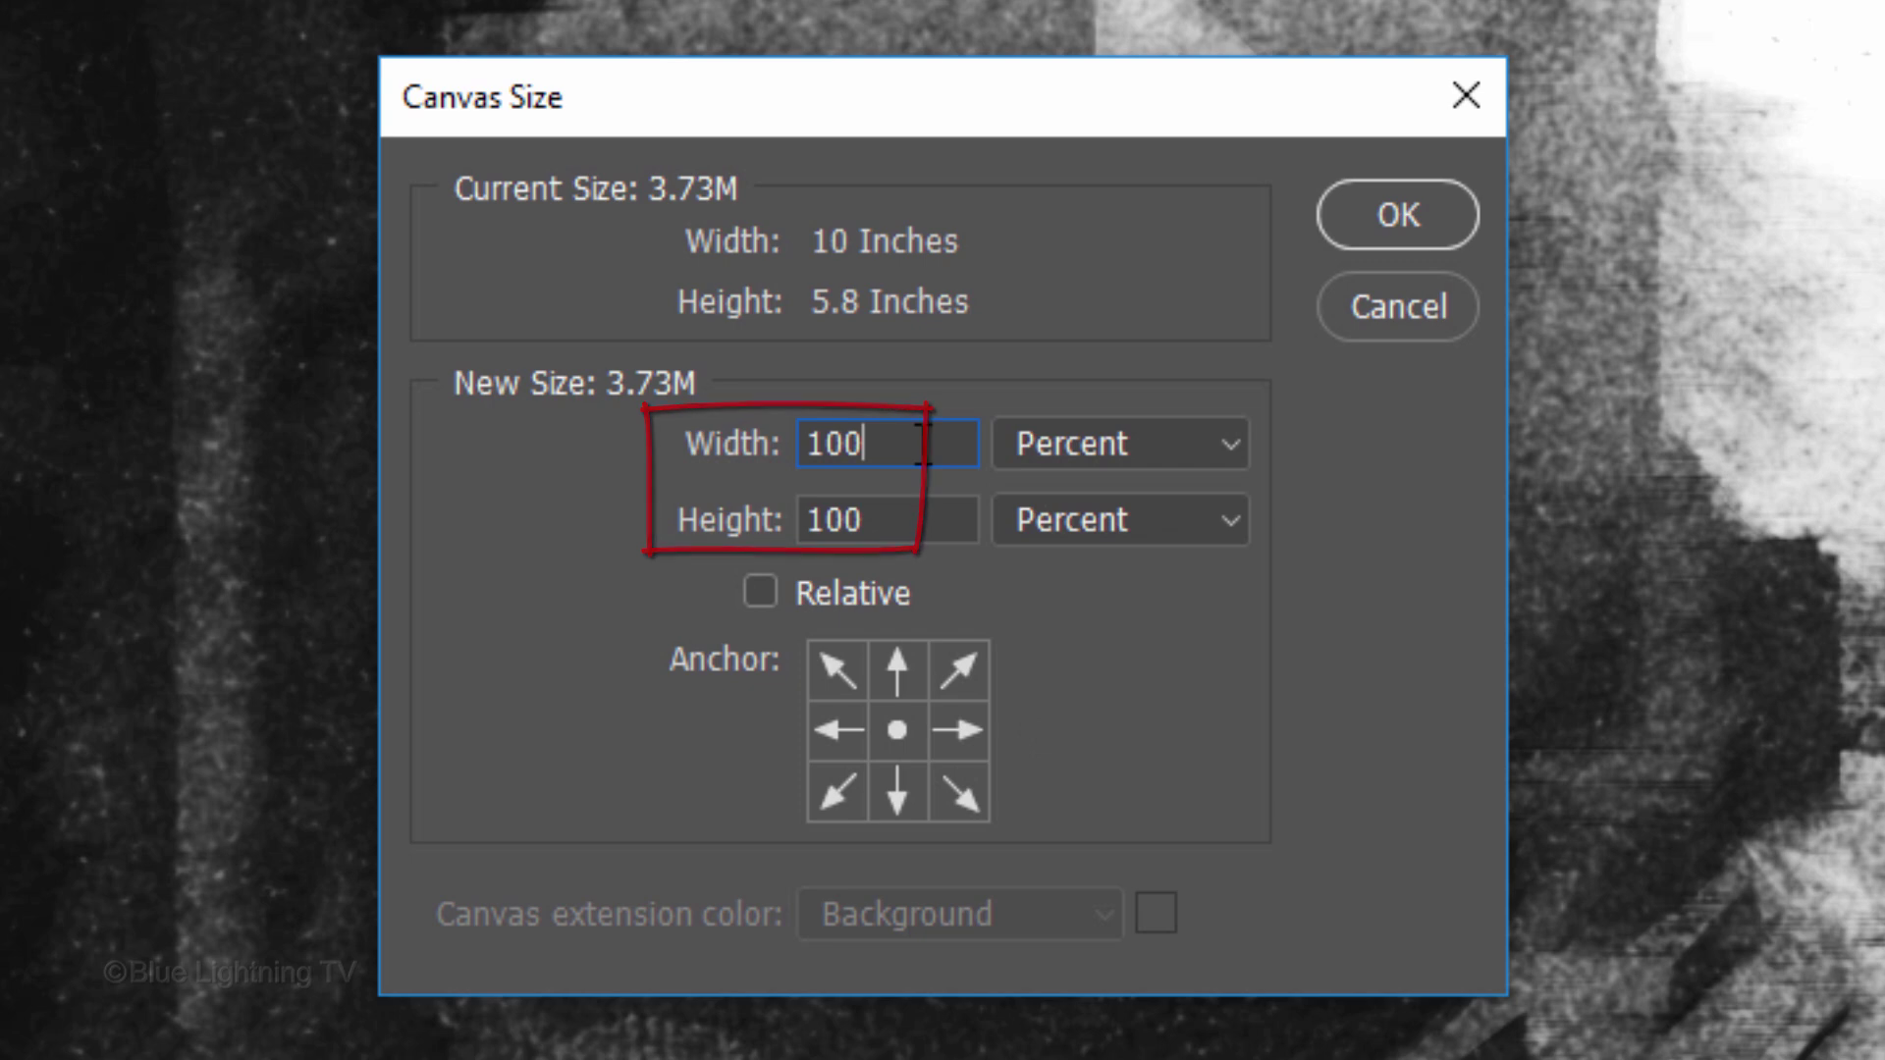
pyautogui.press('BackSpace')
pyautogui.press('BackSpace')
pyautogui.press('BackSpace')
pyautogui.write('110')
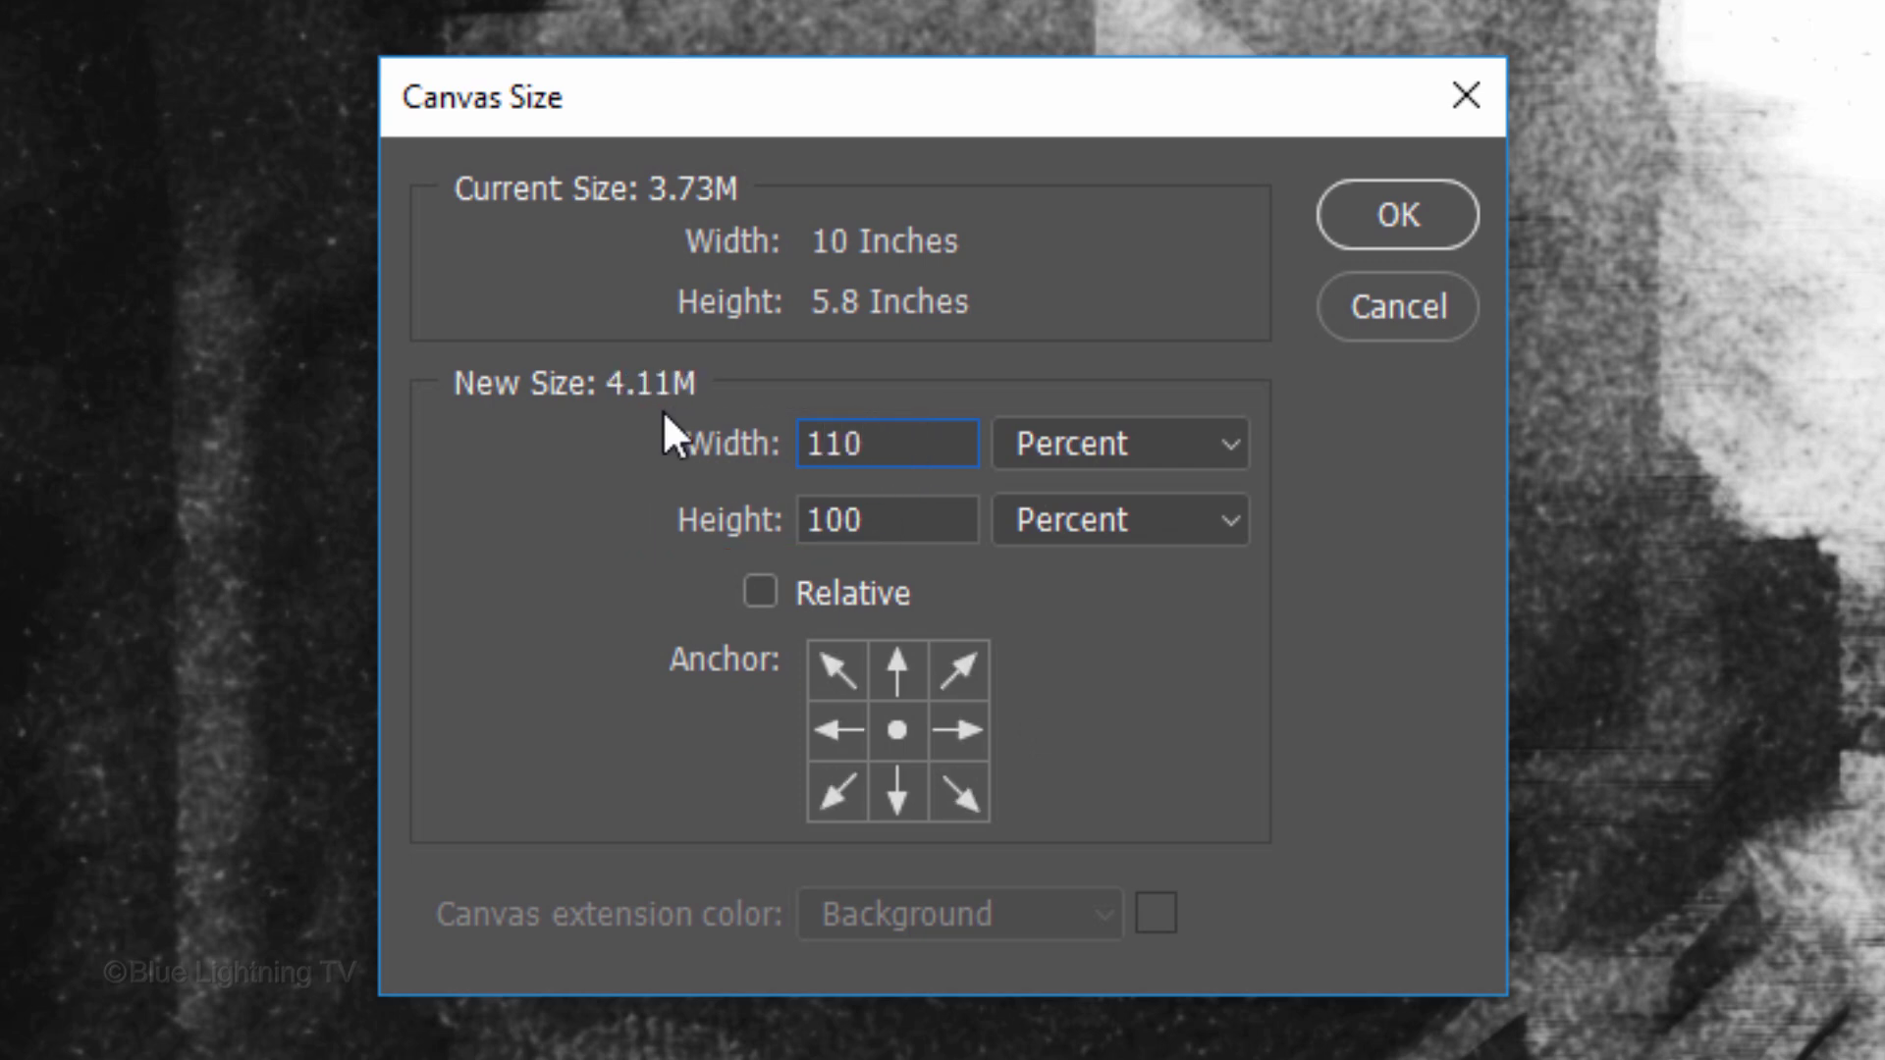
pyautogui.press('Tab')
pyautogui.write('110')
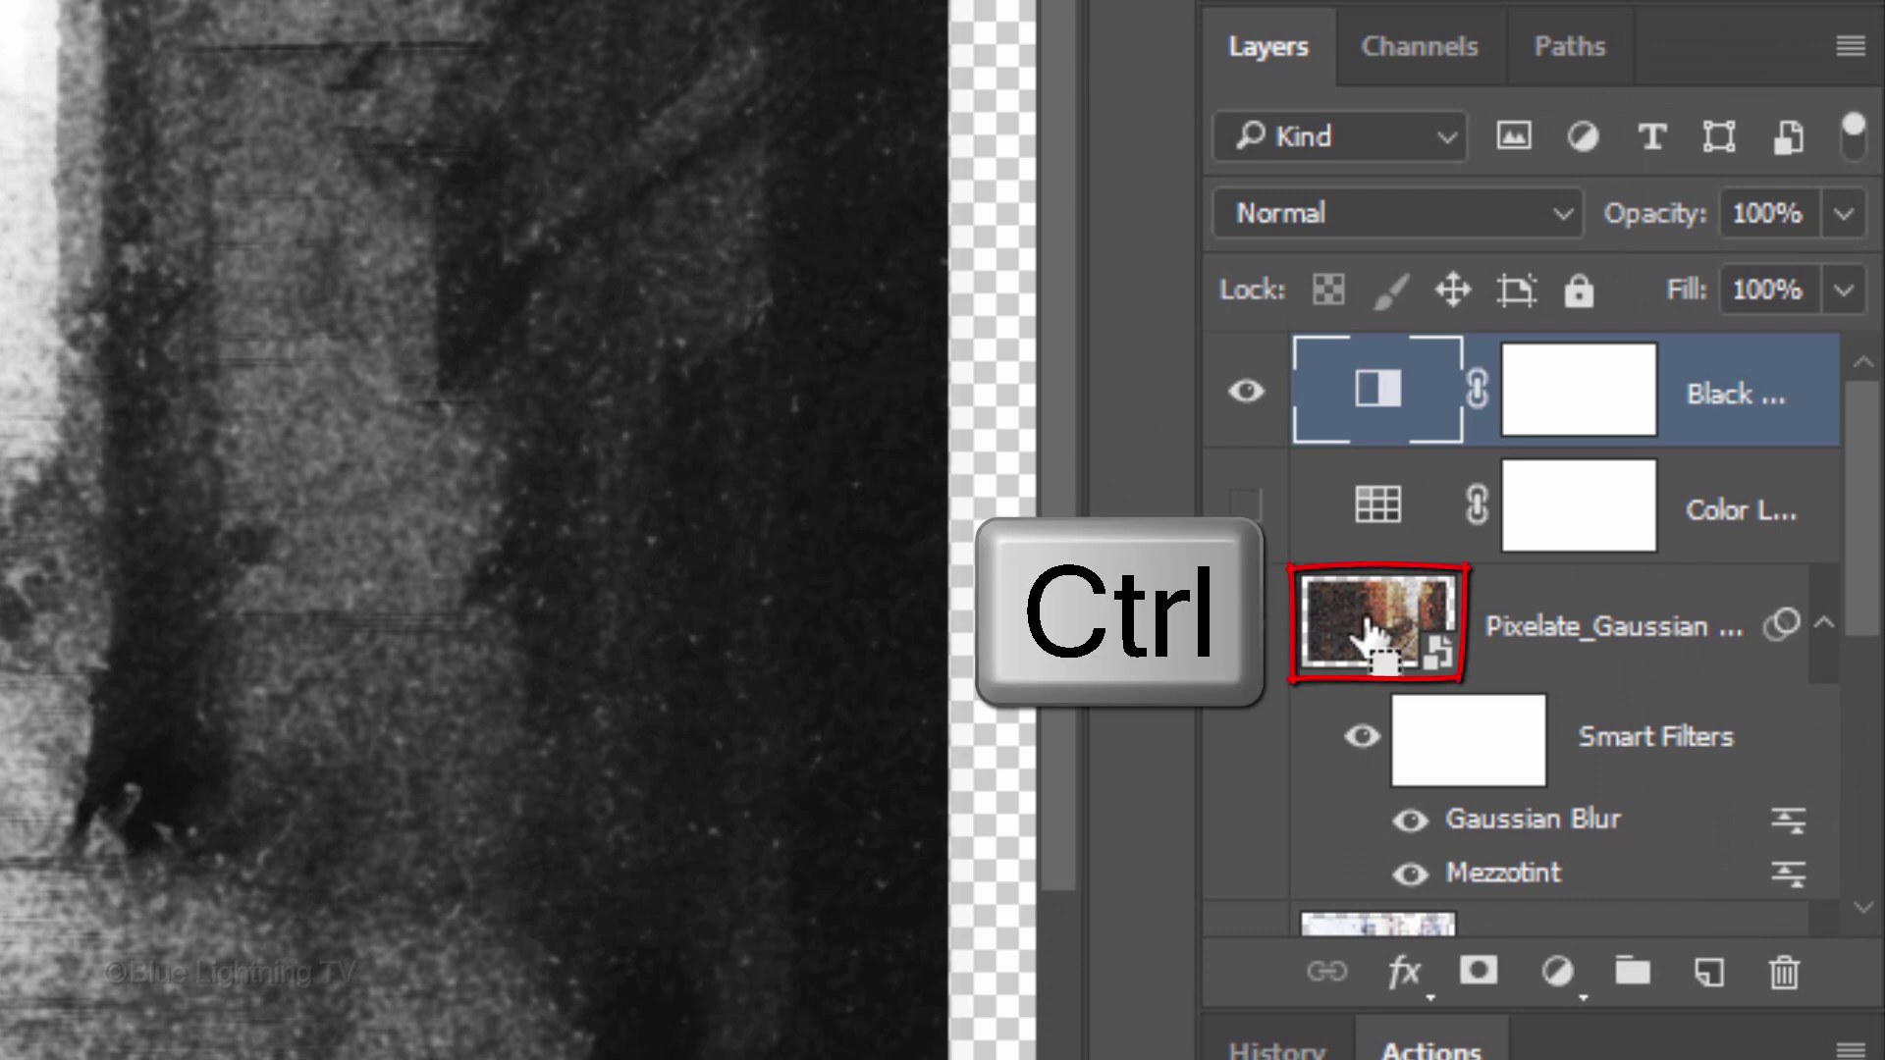
# Load the Pixelate_Gaussian layer's pixels as a selection and contract it by 3 px
pyautogui.keyDown('ctrl'); pyautogui.click(1370, 628); pyautogui.keyUp('ctrl')
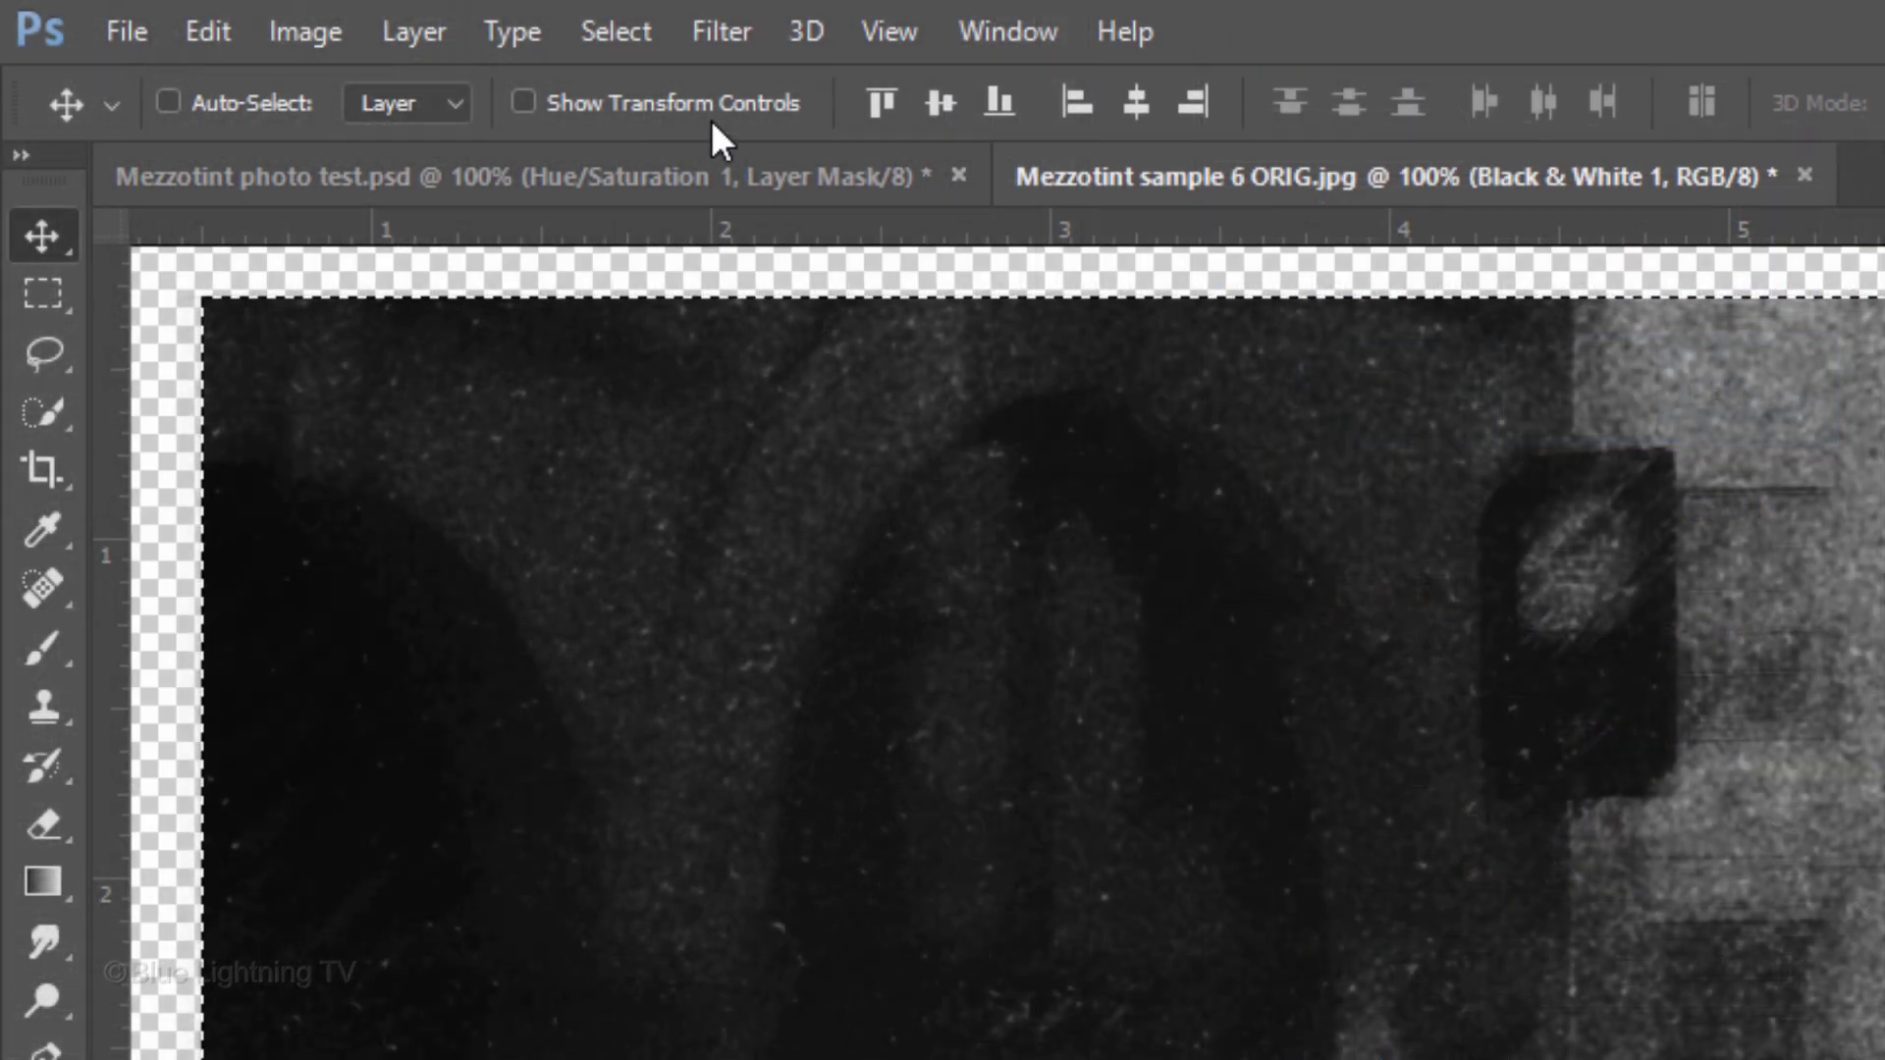
pyautogui.click(594, 29)
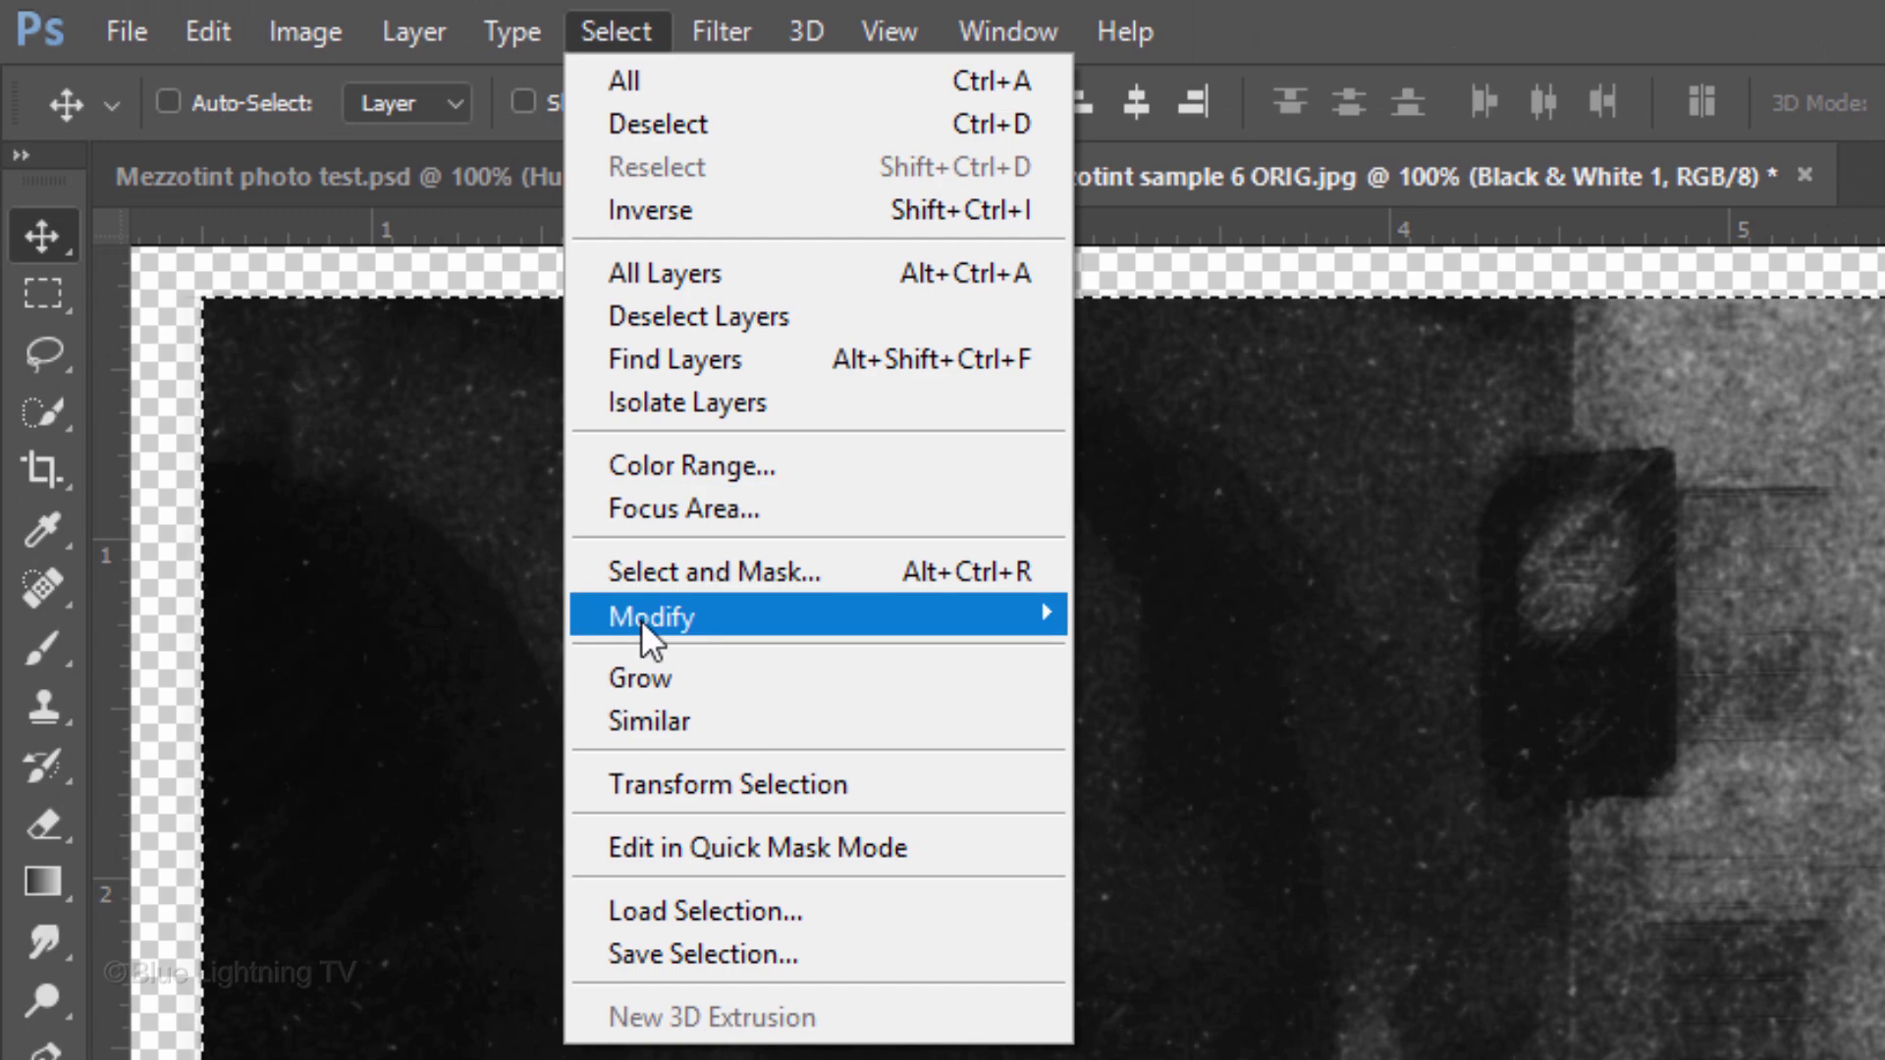
pyautogui.moveTo(640, 621)
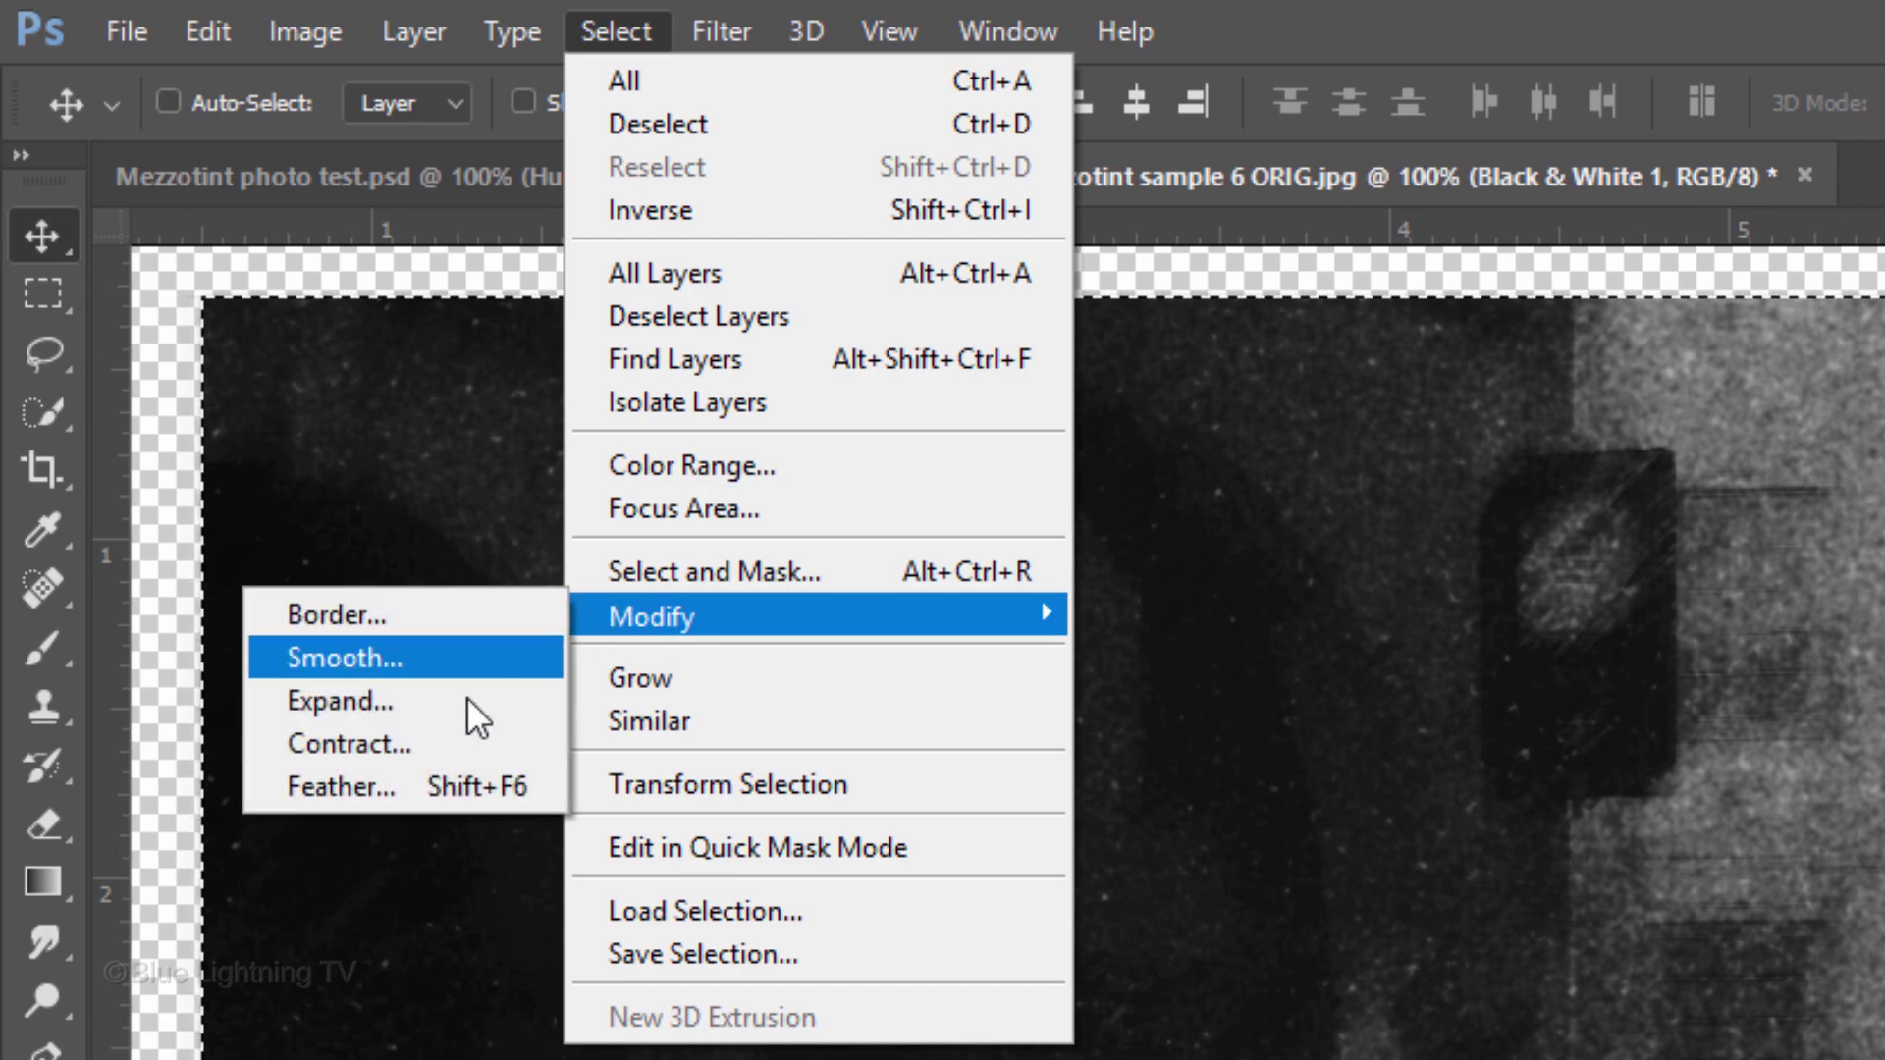
pyautogui.click(430, 745)
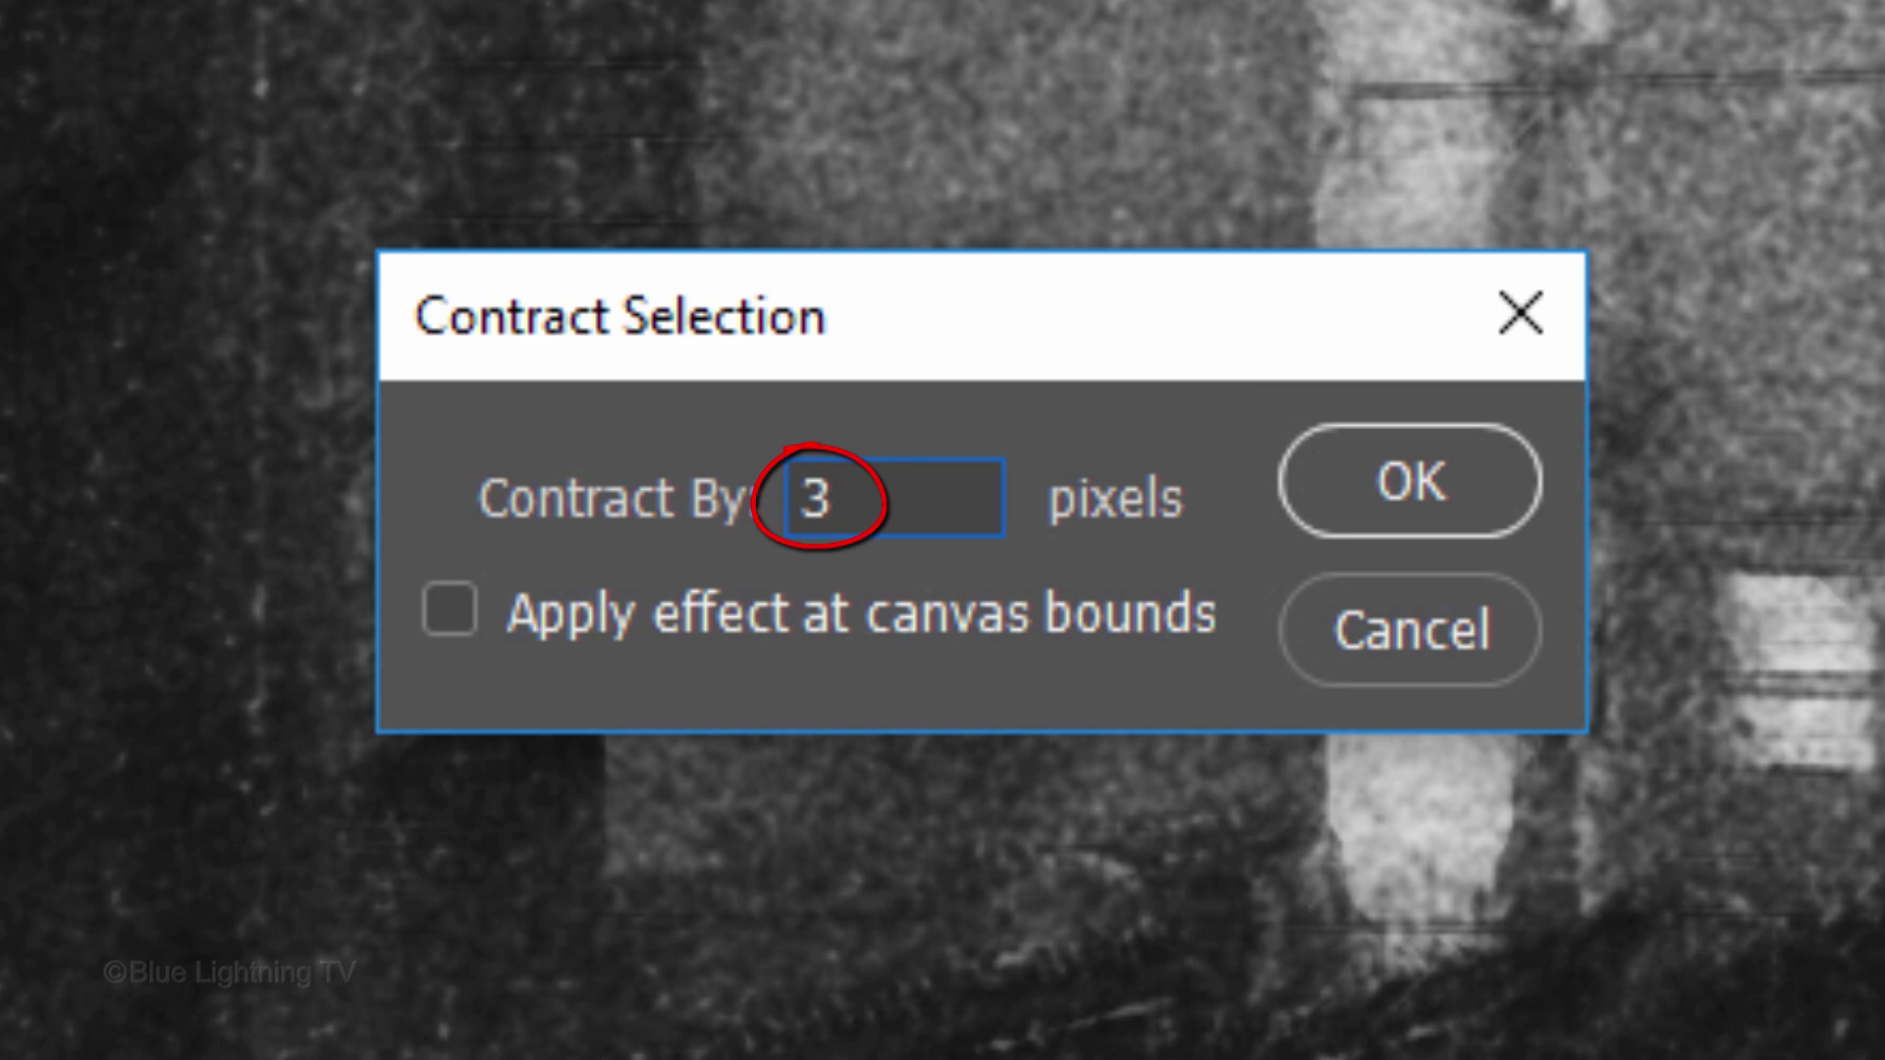
pyautogui.click(1402, 496)
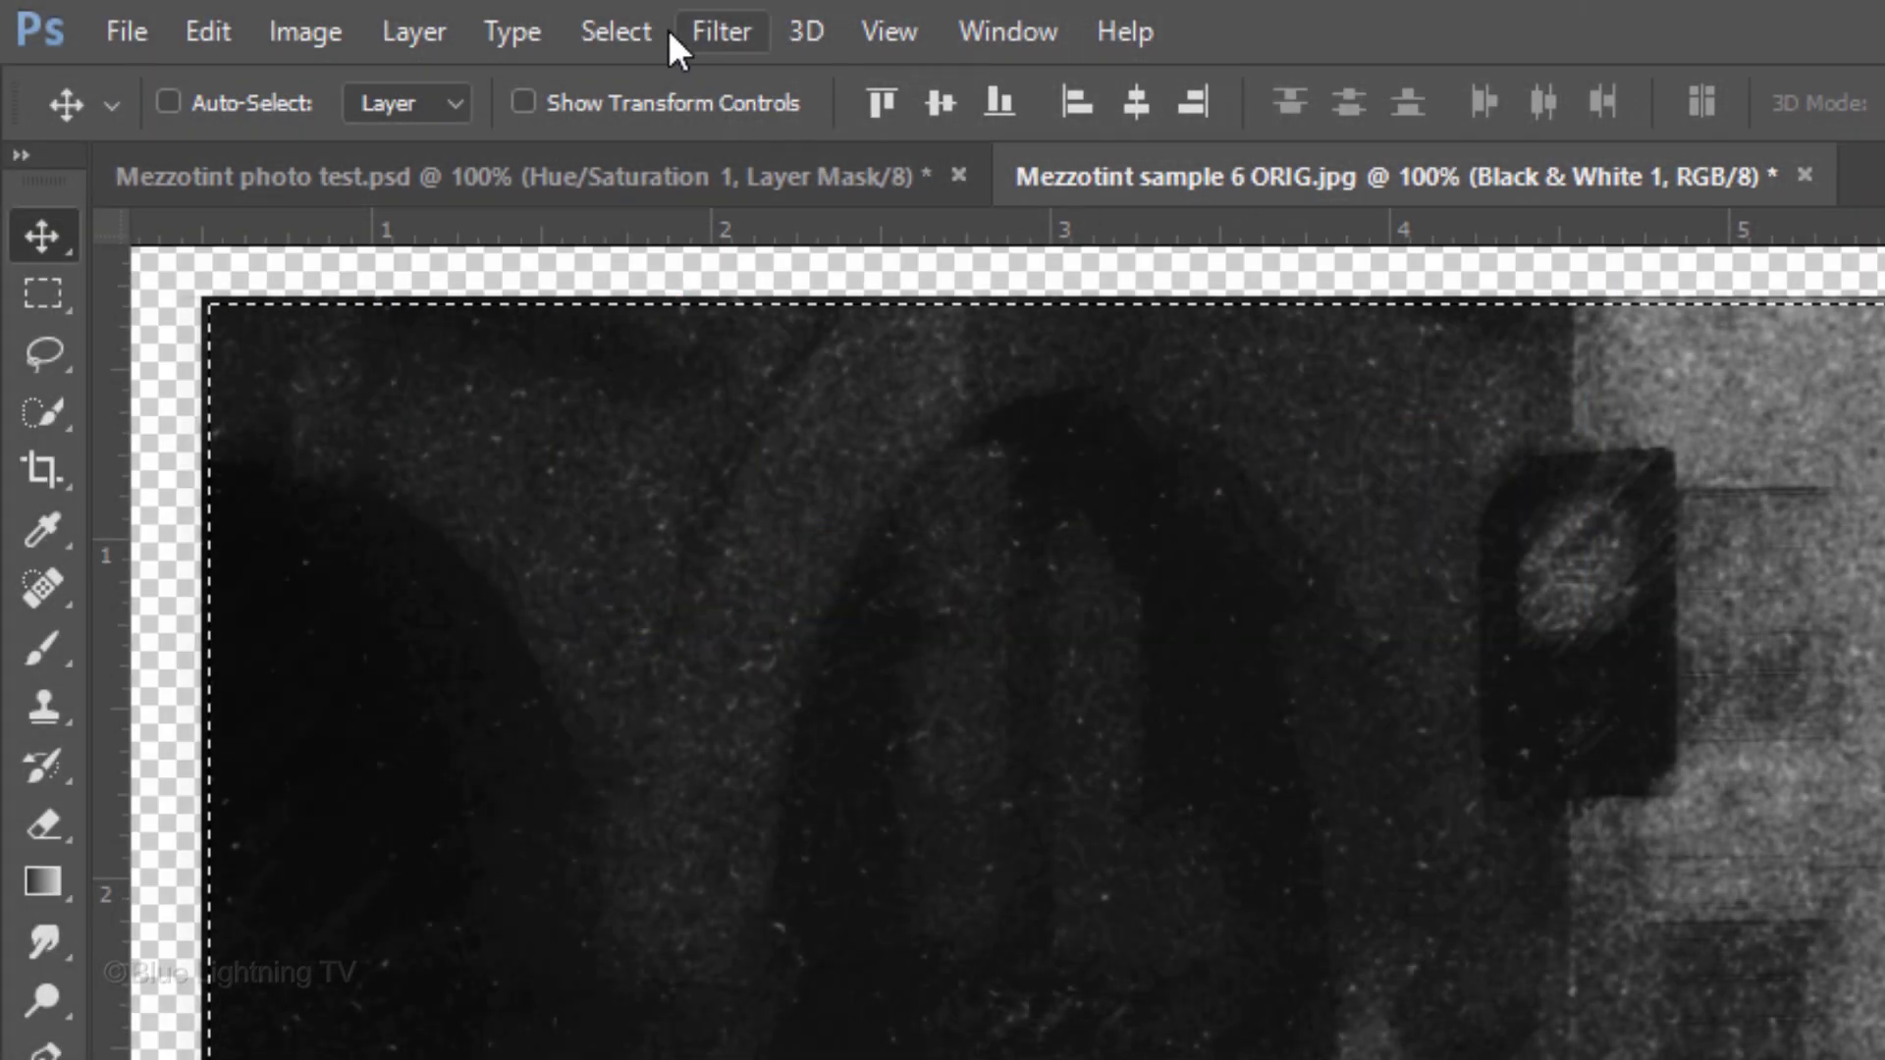
# Feather the selection with a 3-pixel radius
pyautogui.click(641, 29)
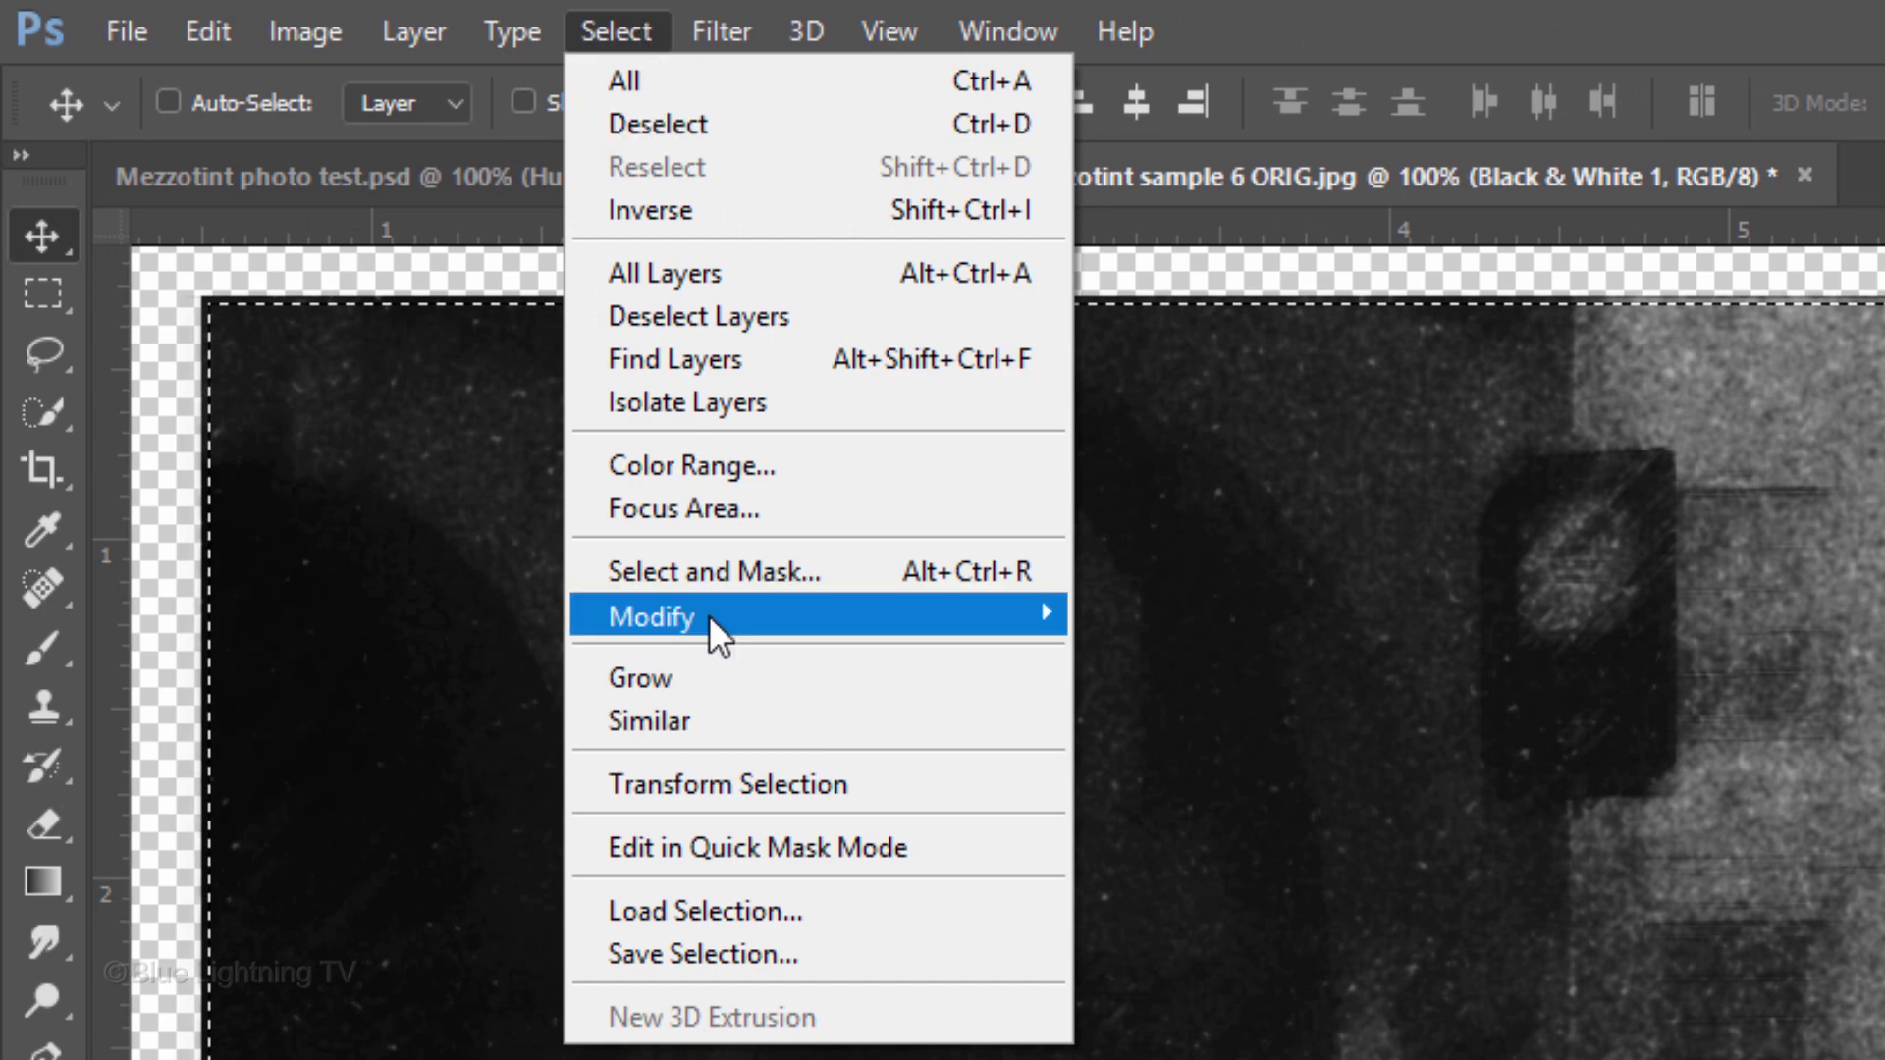
pyautogui.moveTo(709, 615)
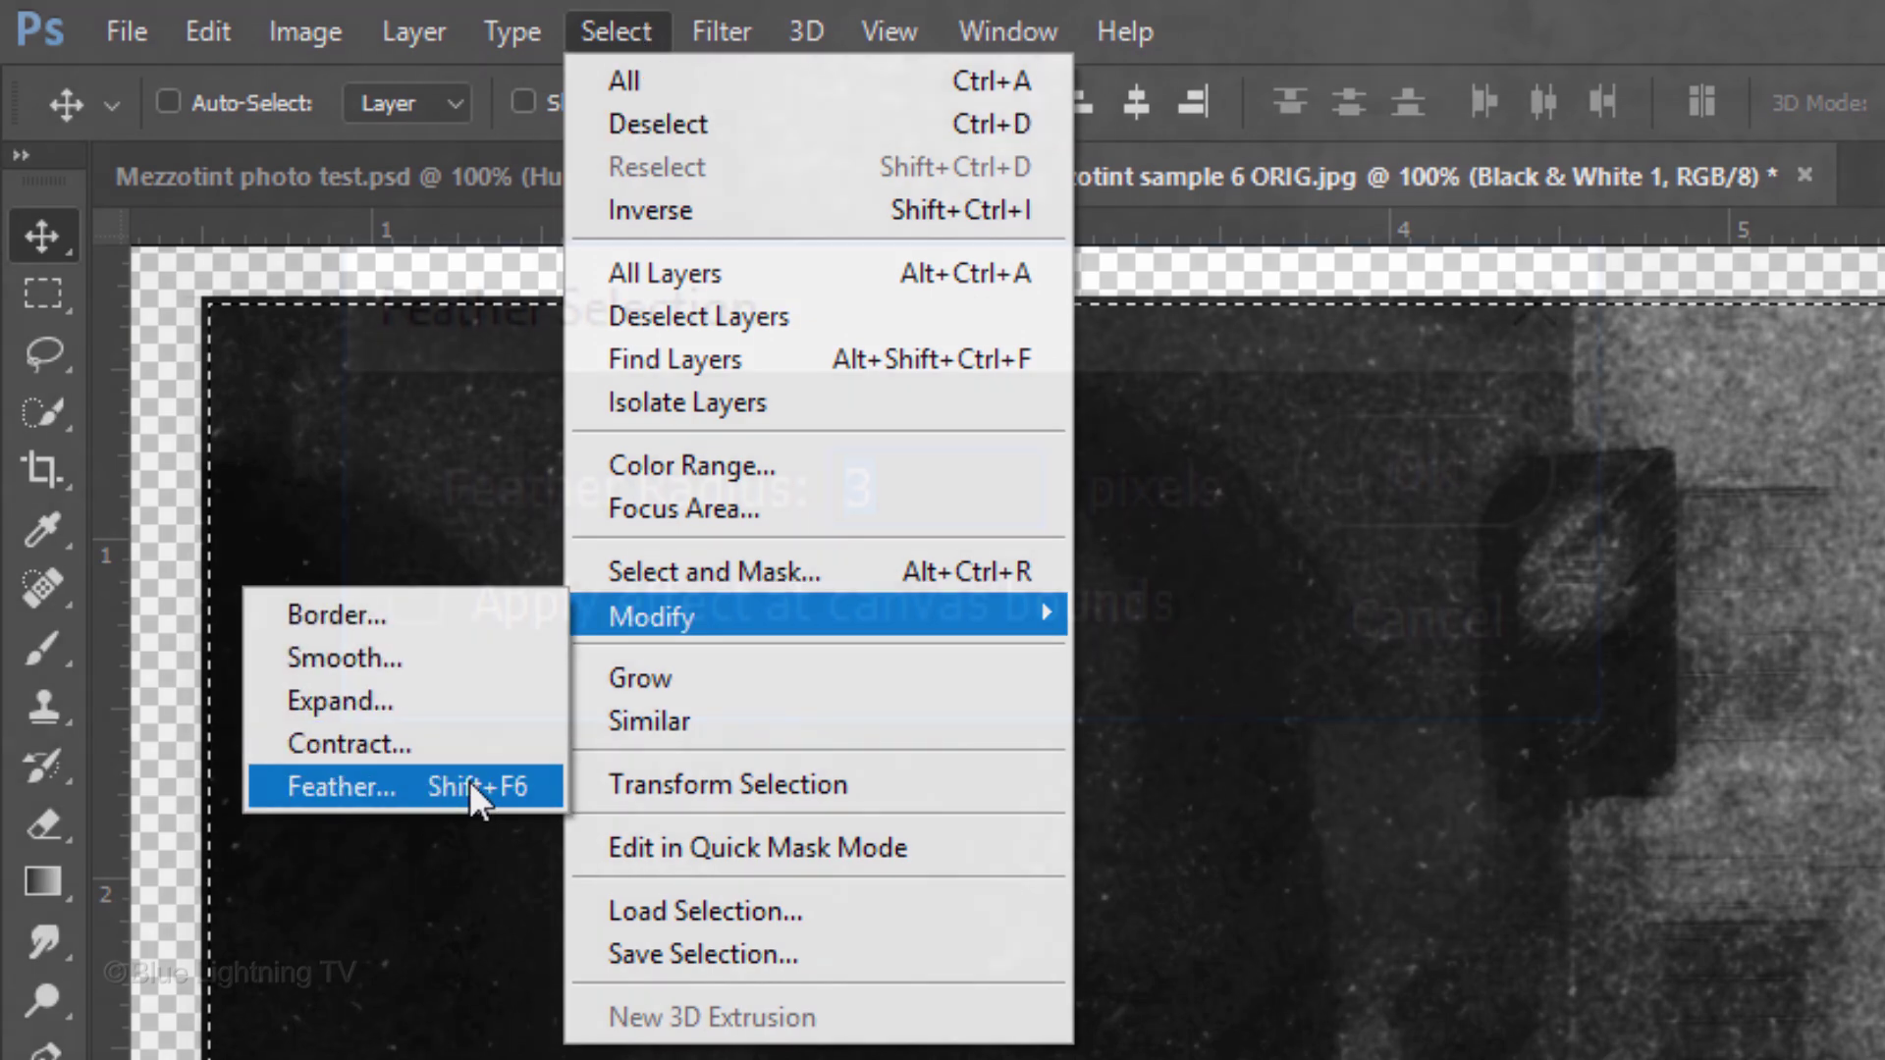
pyautogui.click(470, 781)
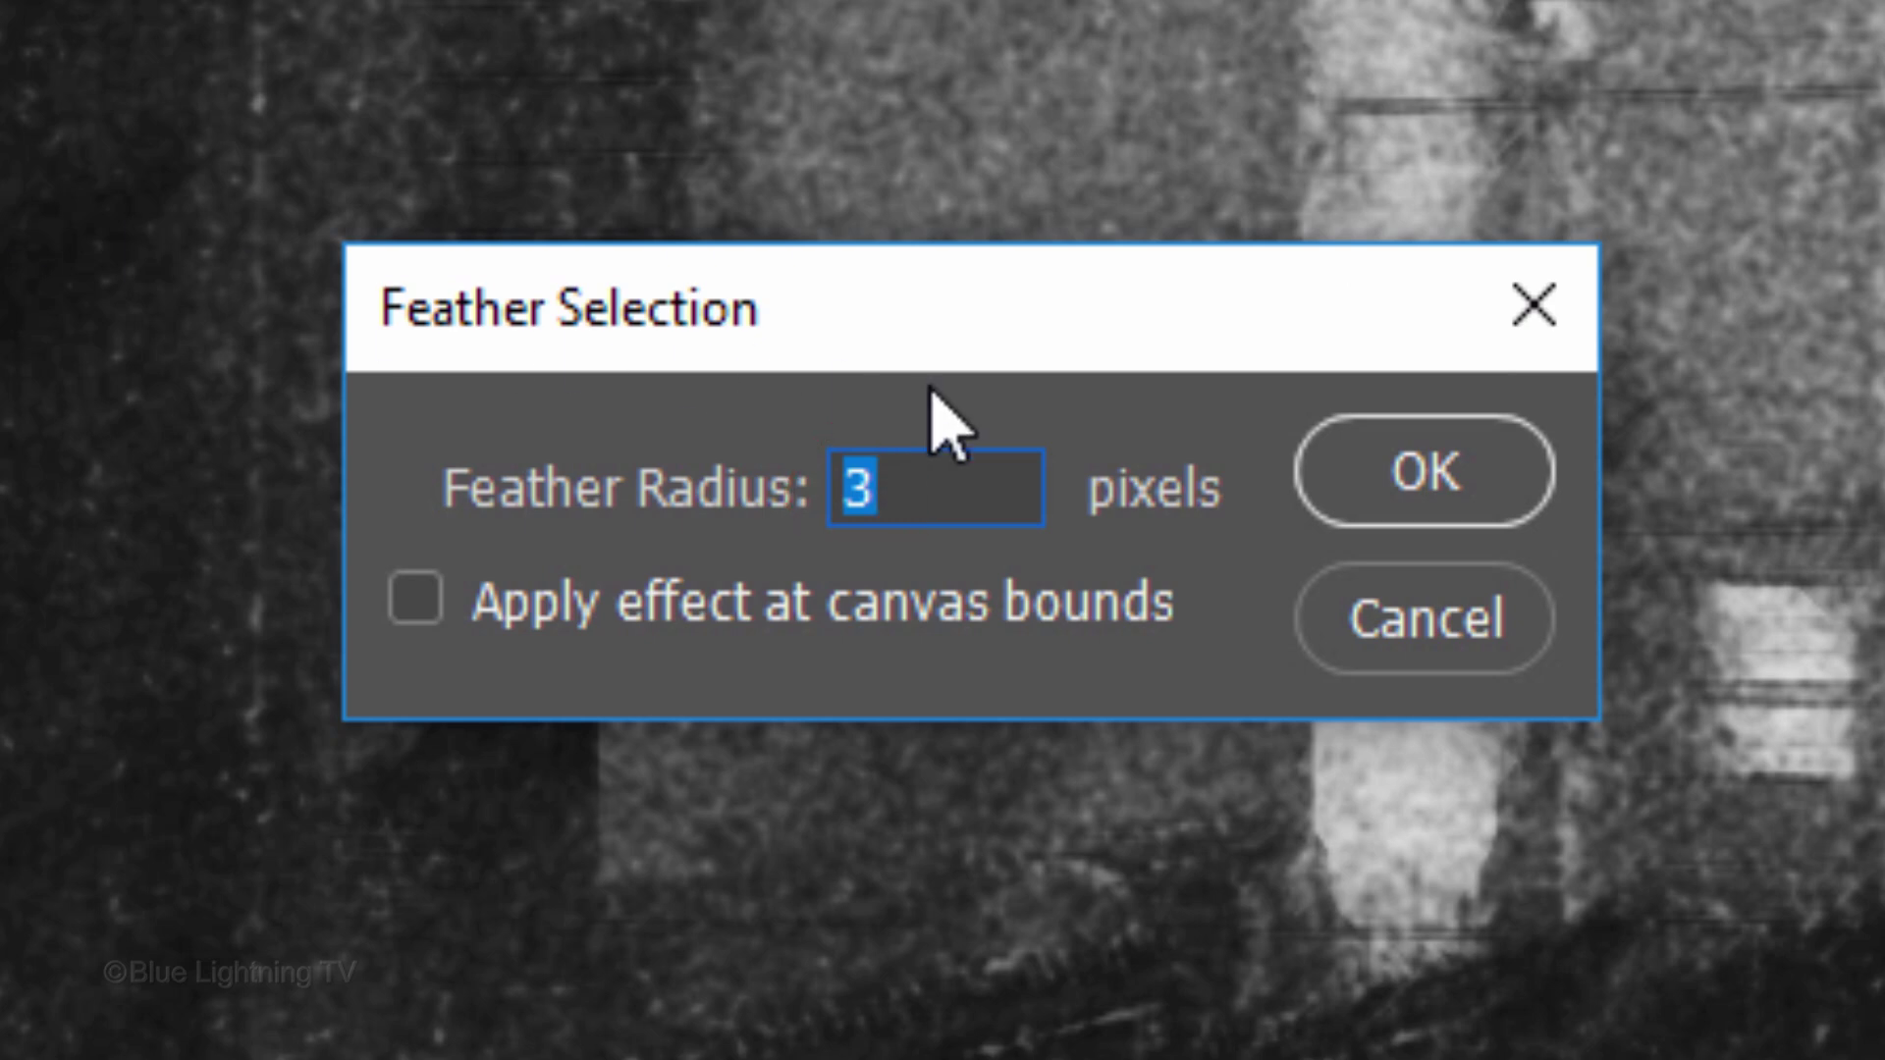
pyautogui.click(1429, 500)
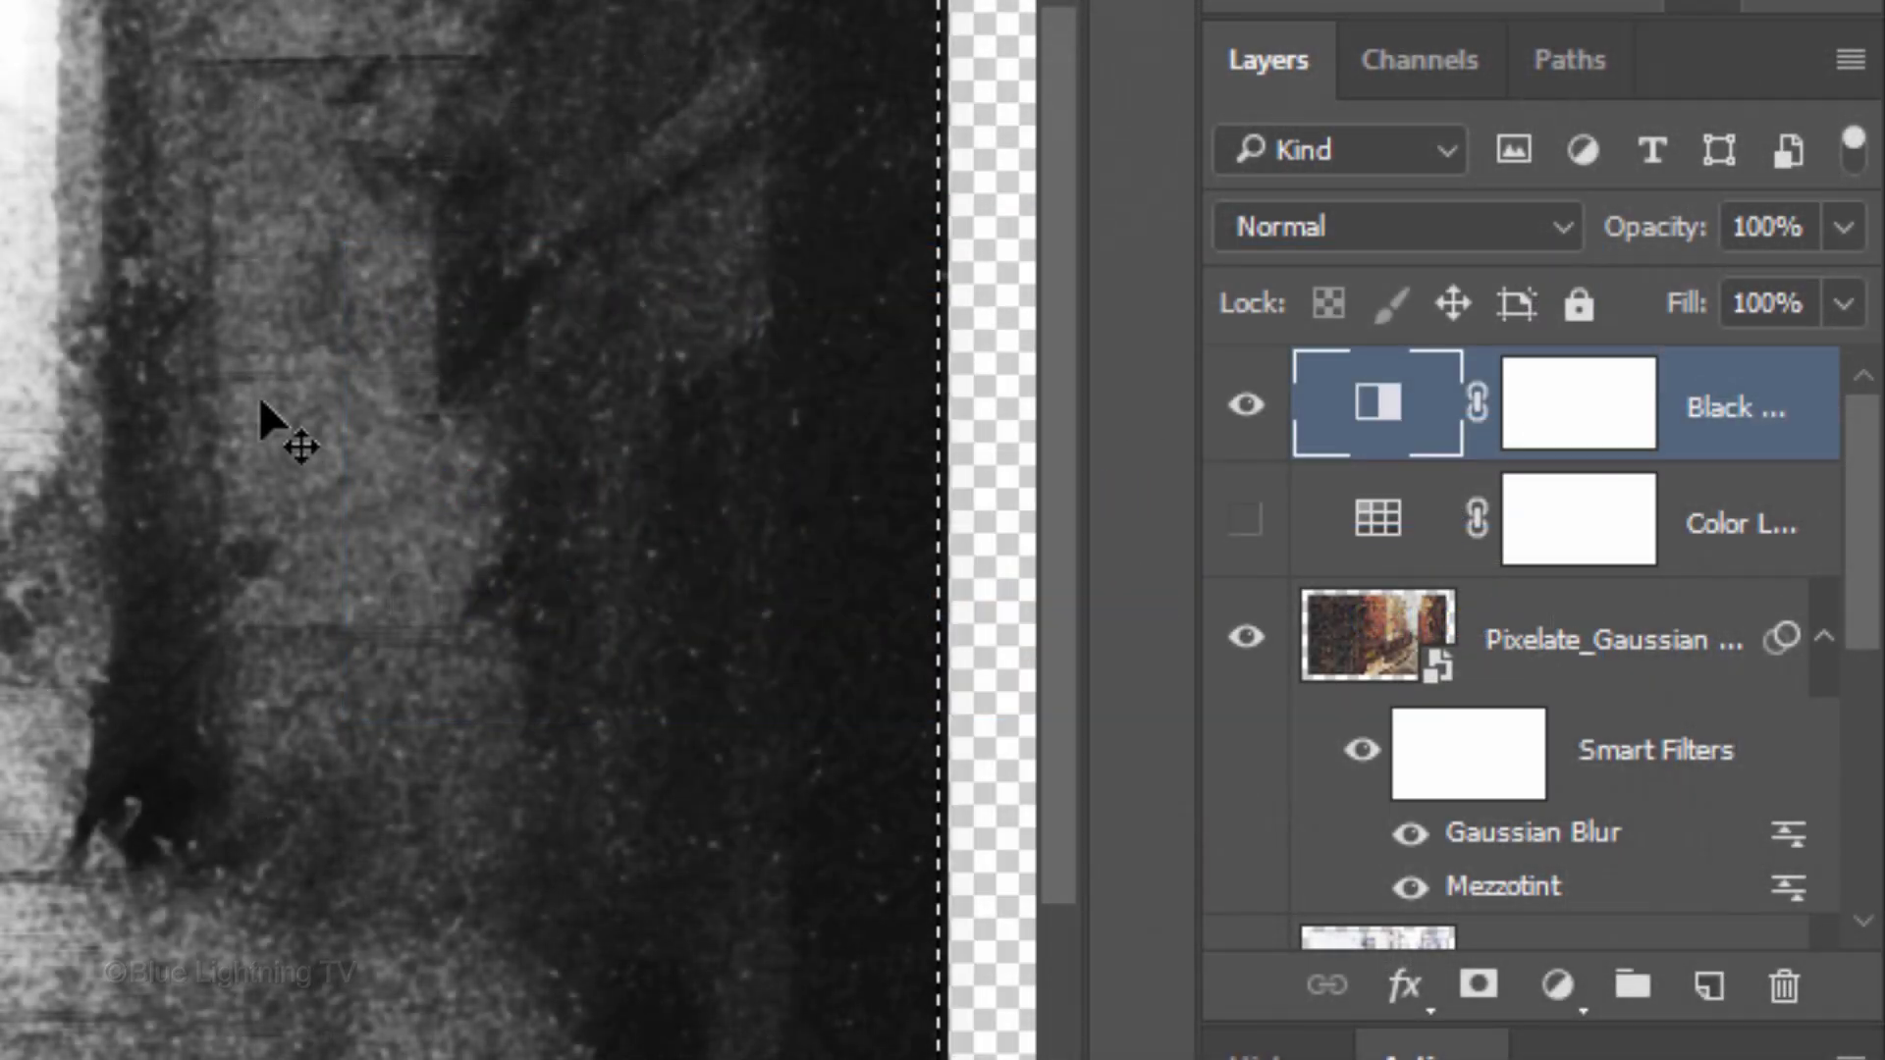
# Select the edge-detection and Angled Strokes layers and group them into Group 1
pyautogui.moveTo(1863, 513); pyautogui.dragTo(1807, 737)
pyautogui.scroll(-3, 1786, 884)
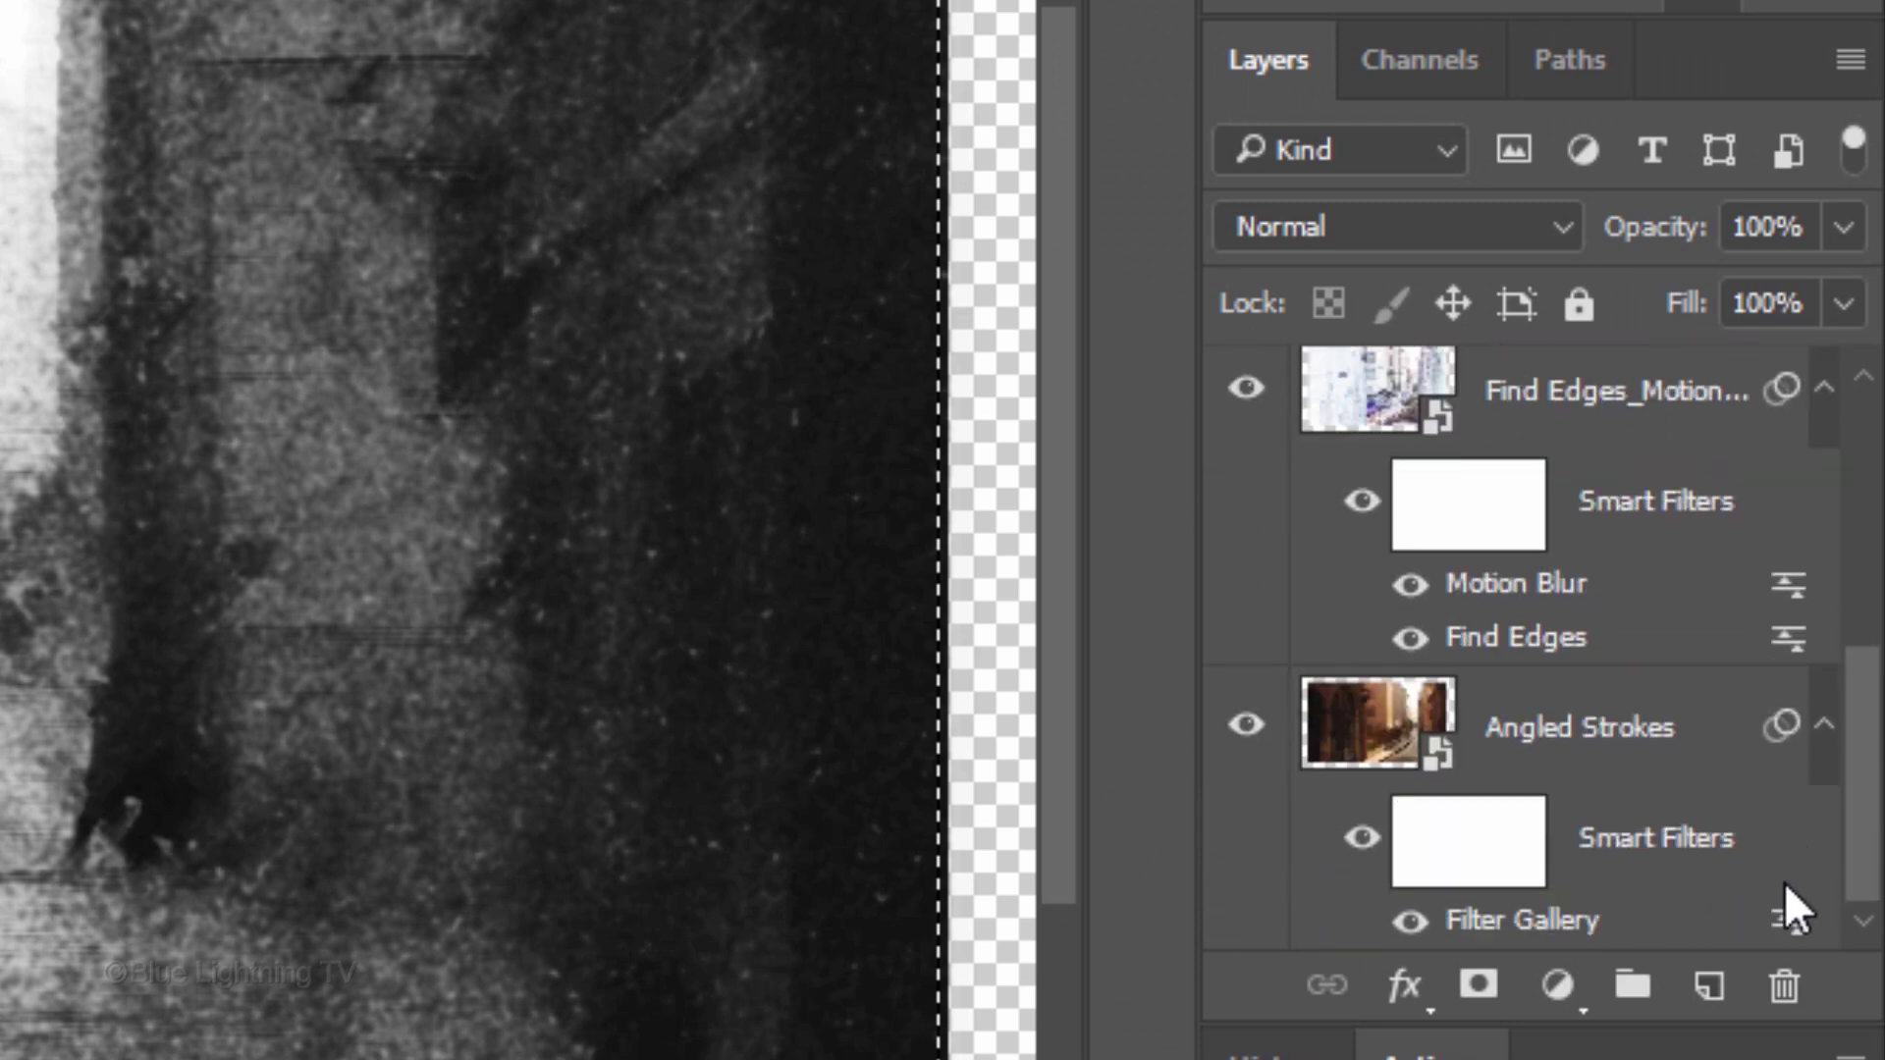
pyautogui.keyDown('shift'); pyautogui.click(1365, 744); pyautogui.keyUp('shift')
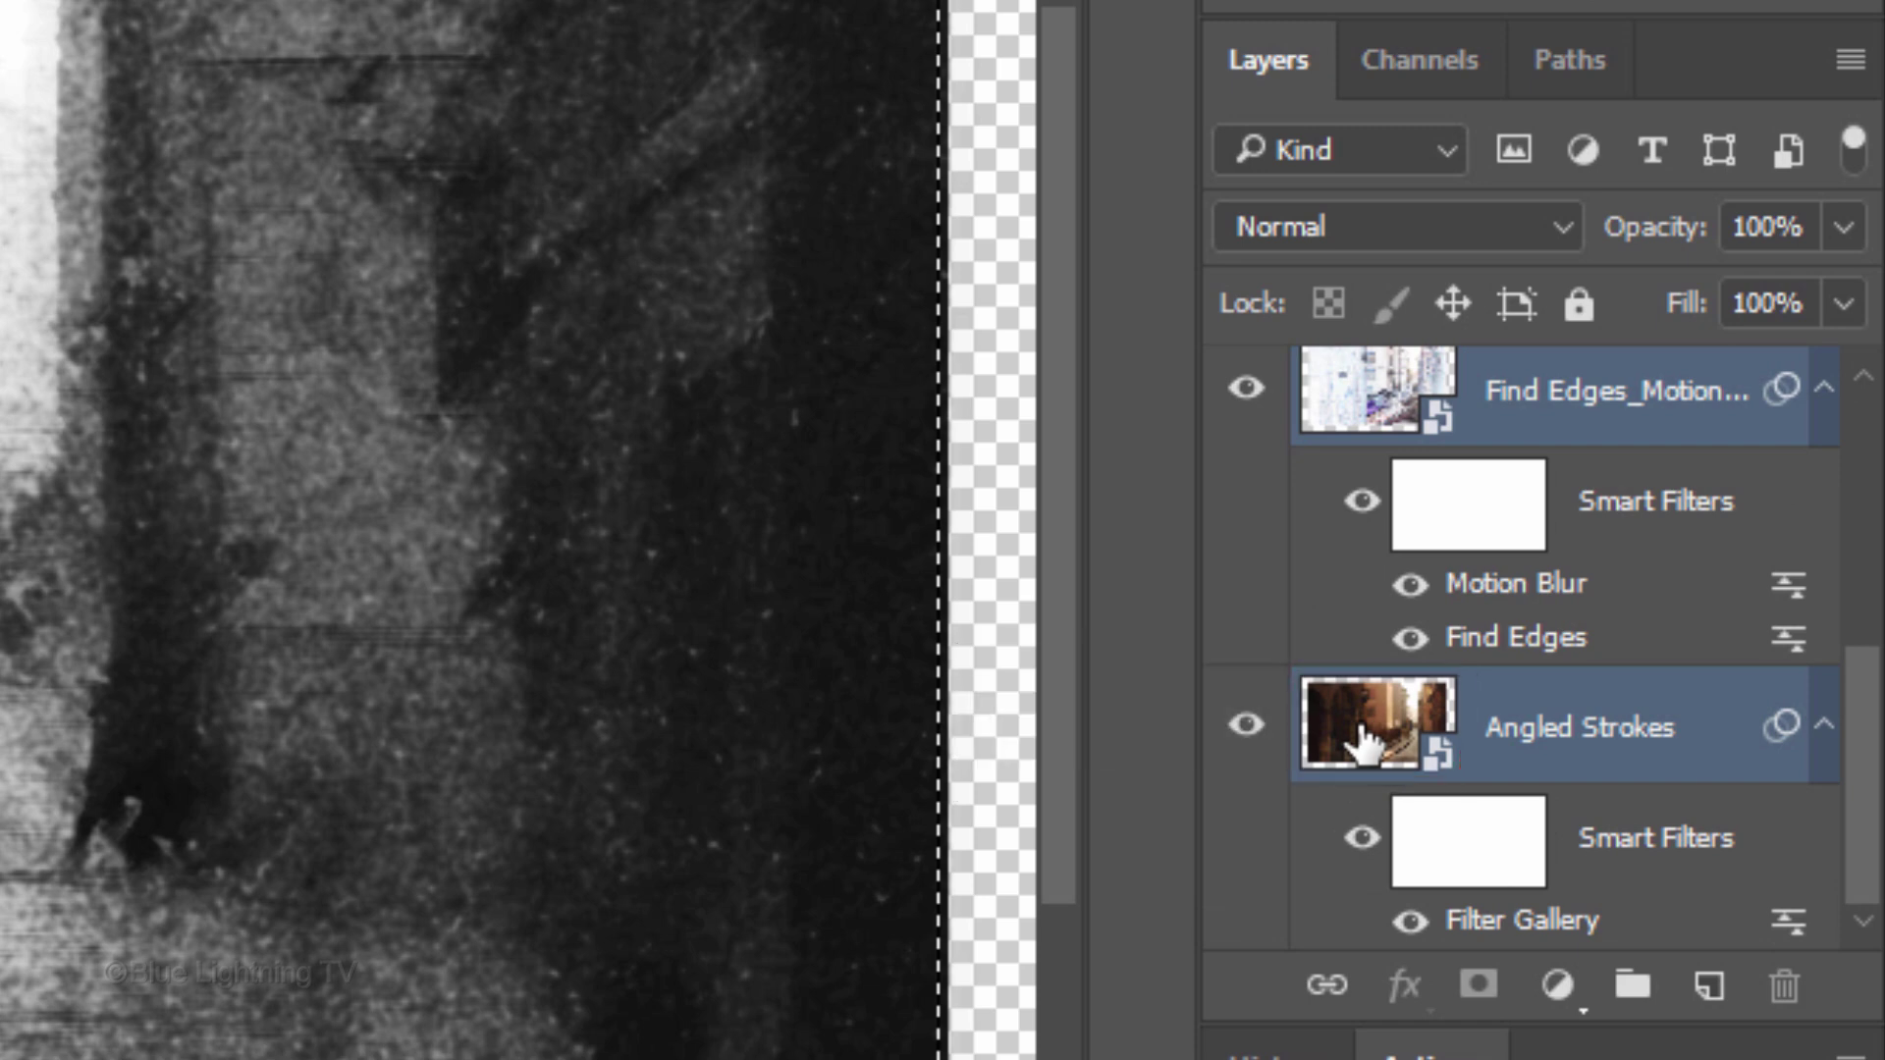
pyautogui.hotkey('ctrl', 'g')
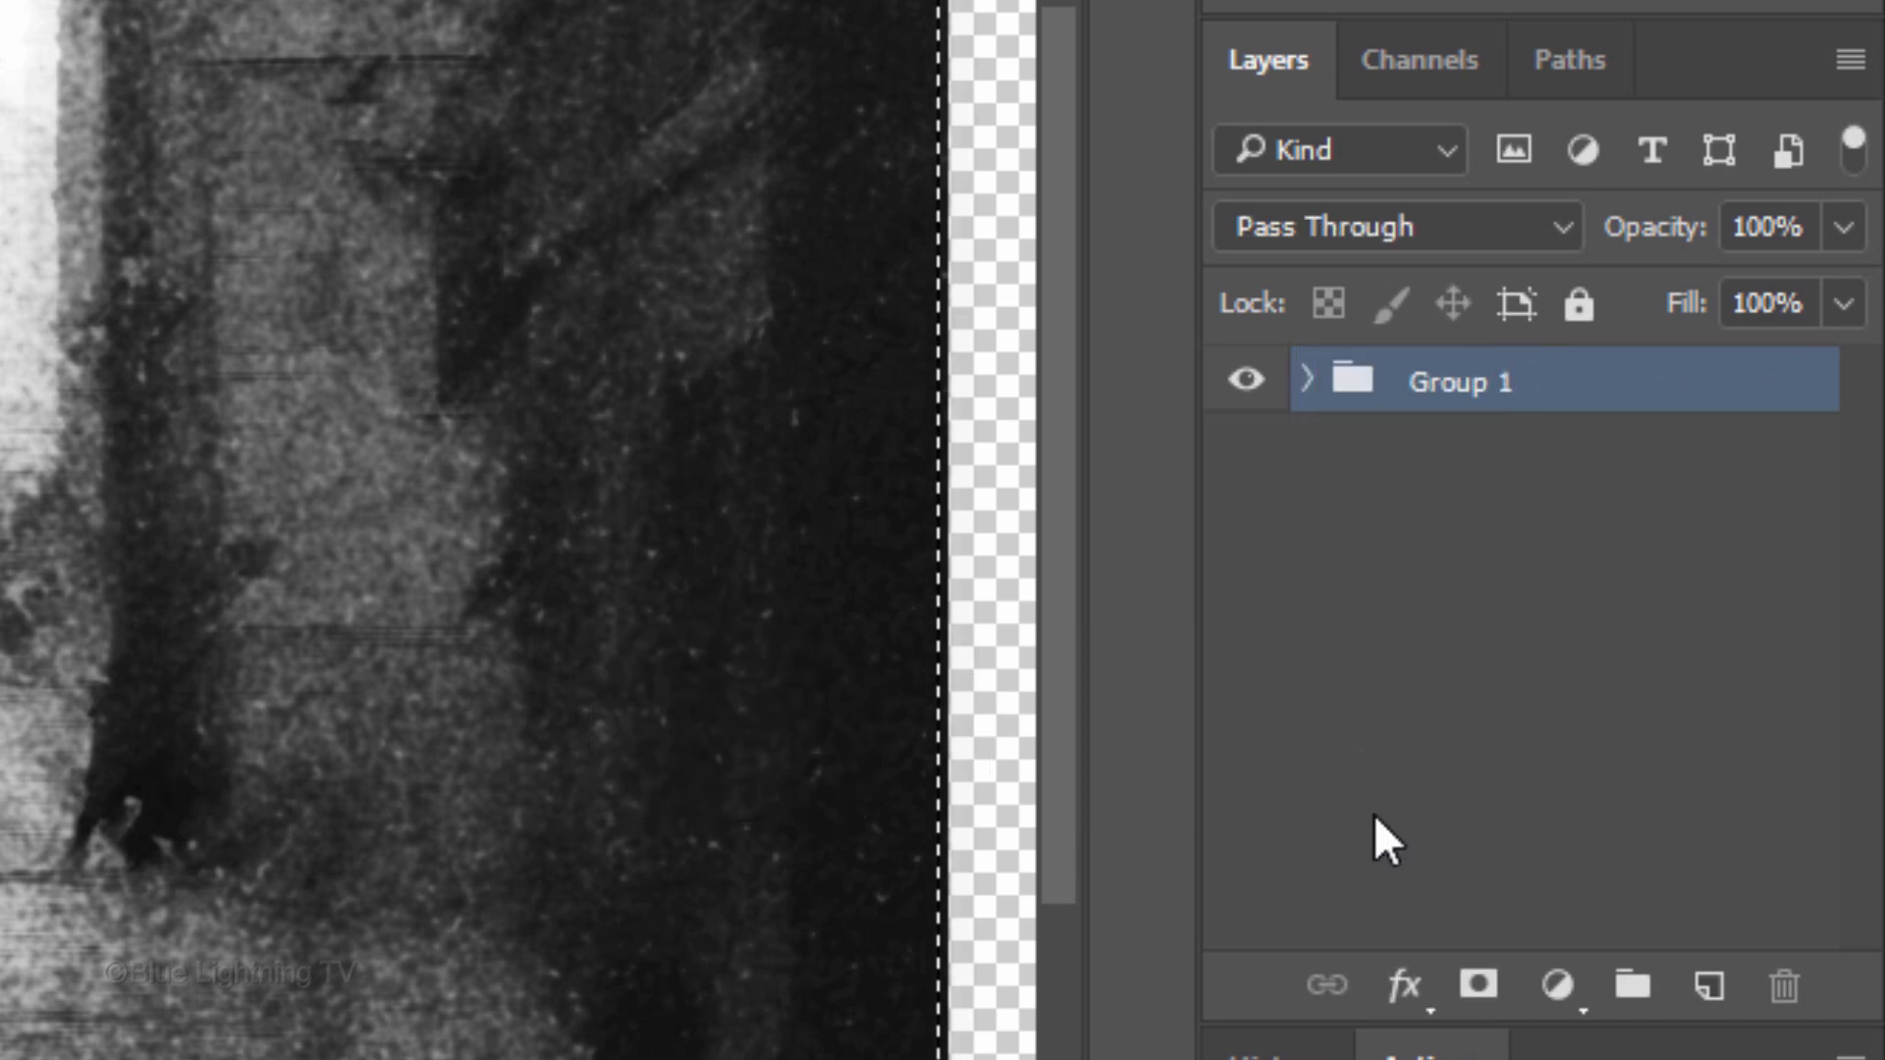
# Mask Group 1 and fill a new layer beneath it with white
pyautogui.click(1478, 991)
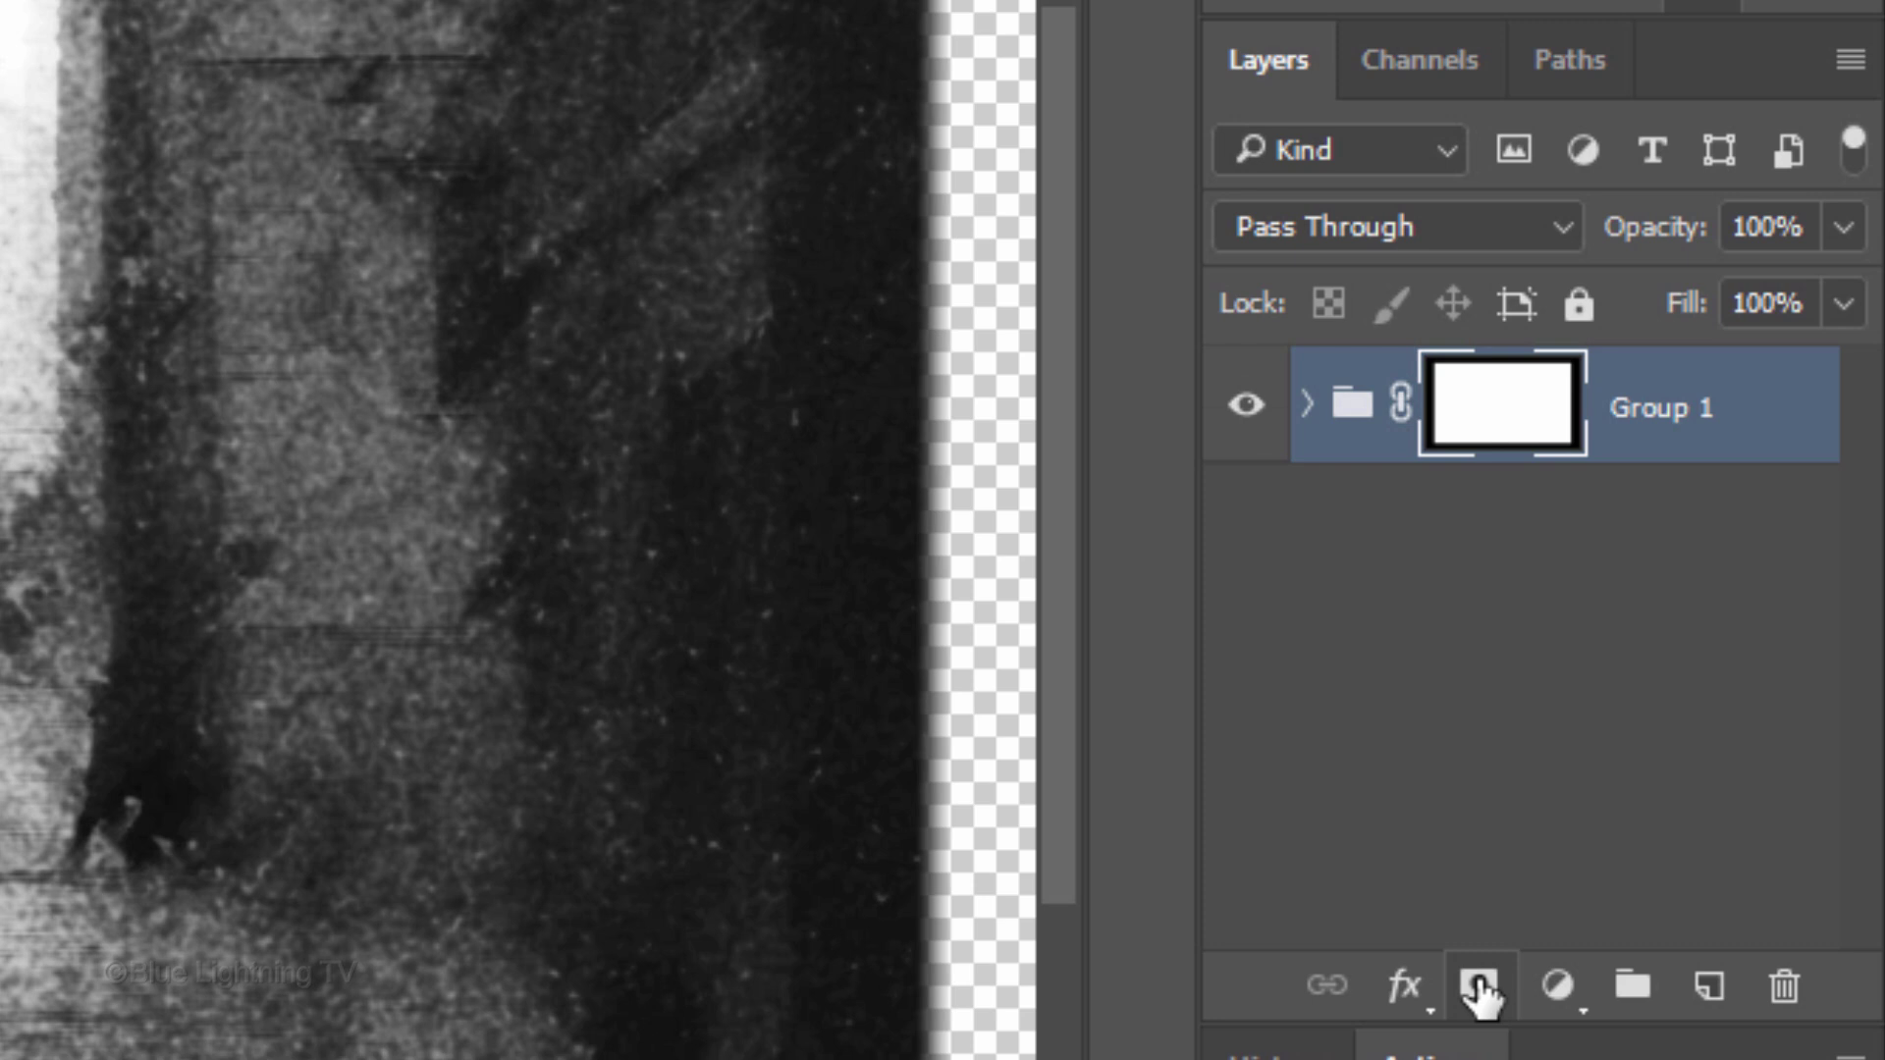
pyautogui.keyDown('ctrl'); pyautogui.click(1708, 1003); pyautogui.keyUp('ctrl')
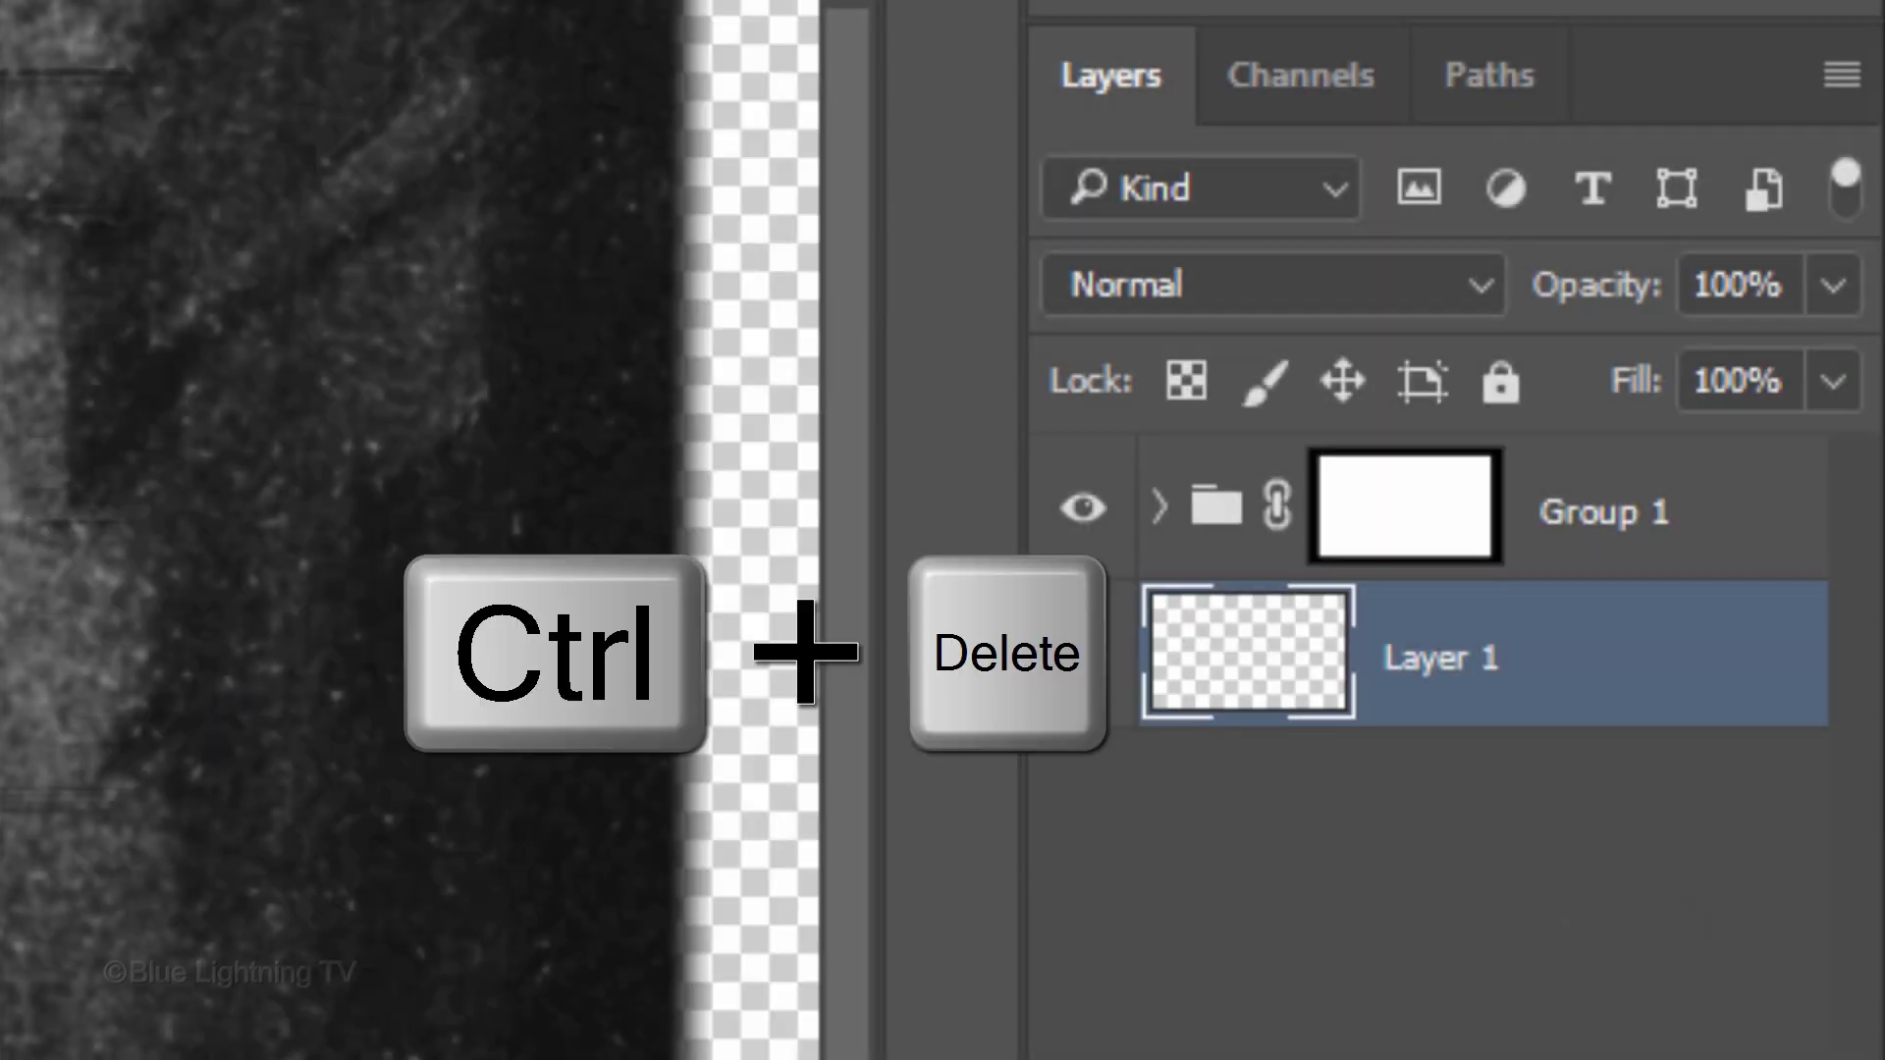
pyautogui.hotkey('ctrl', 'Delete')
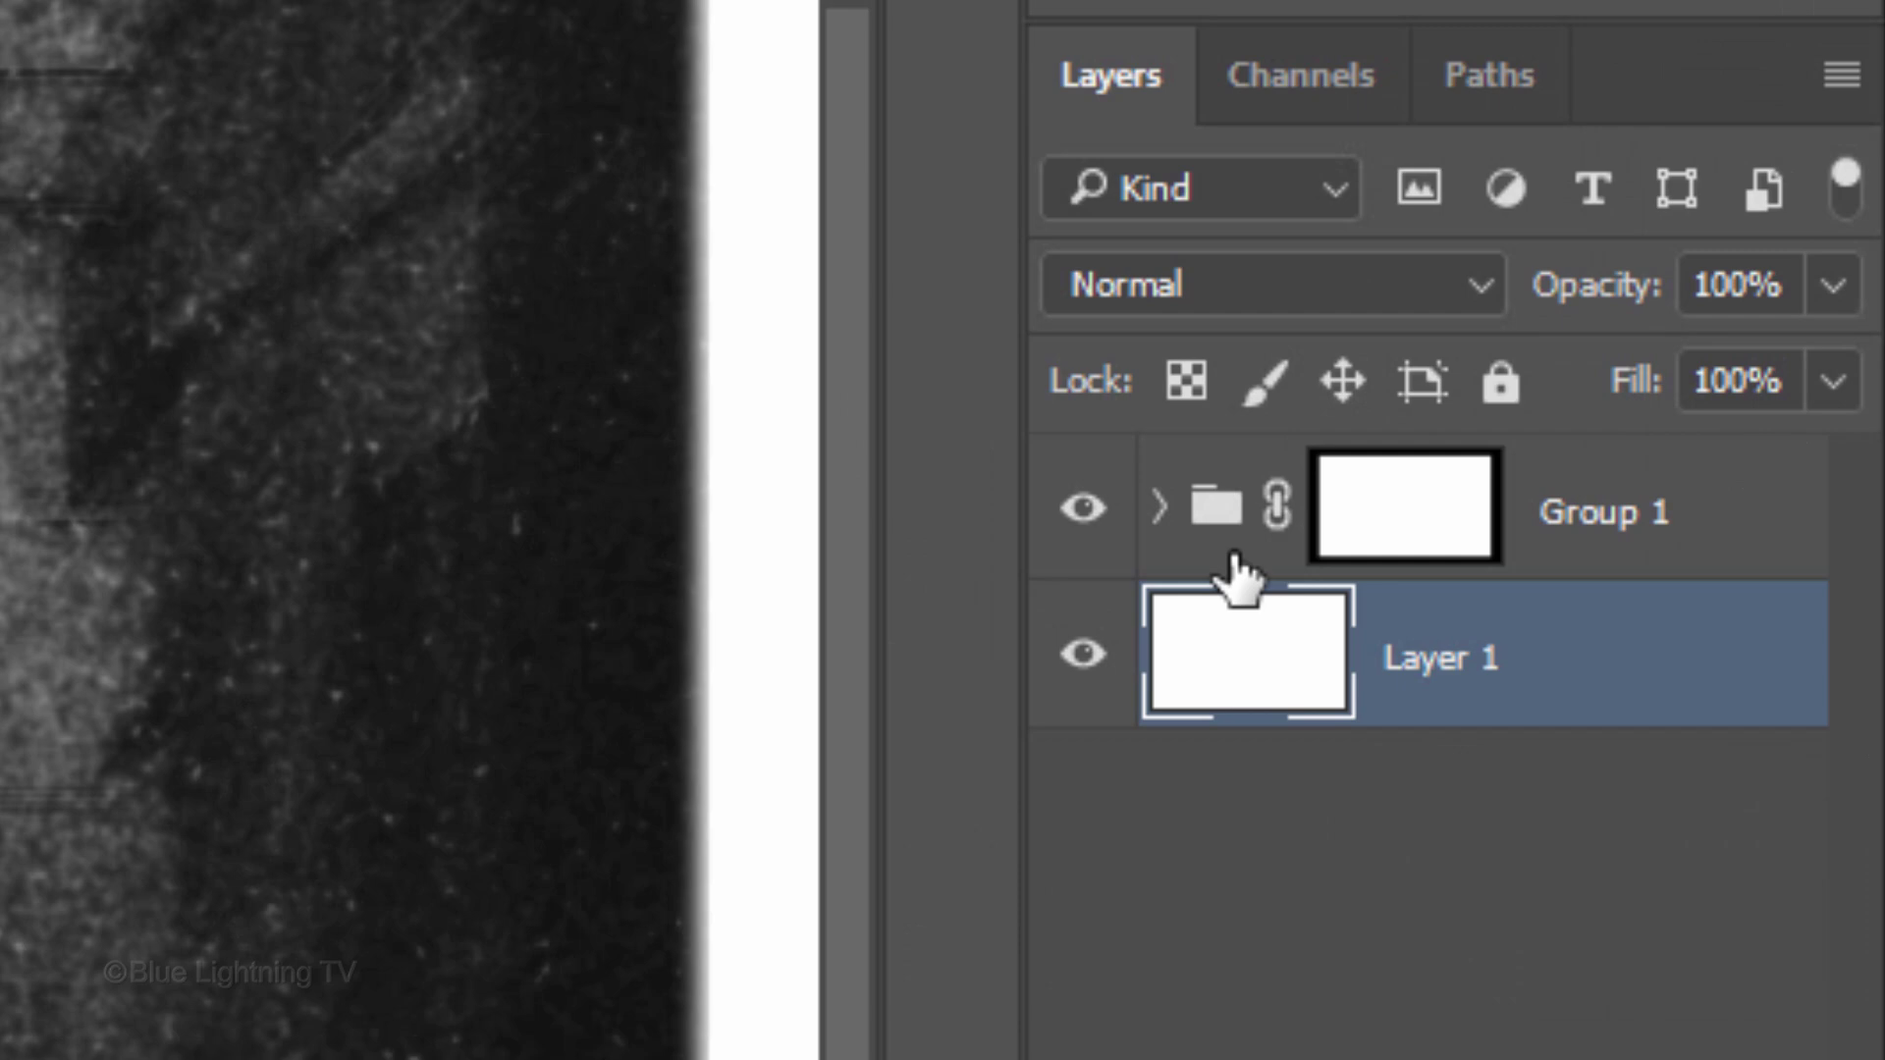
# Give Group 1 a Linear Burn Inner Glow: 10% opacity, 50% noise, 5 px size
pyautogui.click(1700, 529)
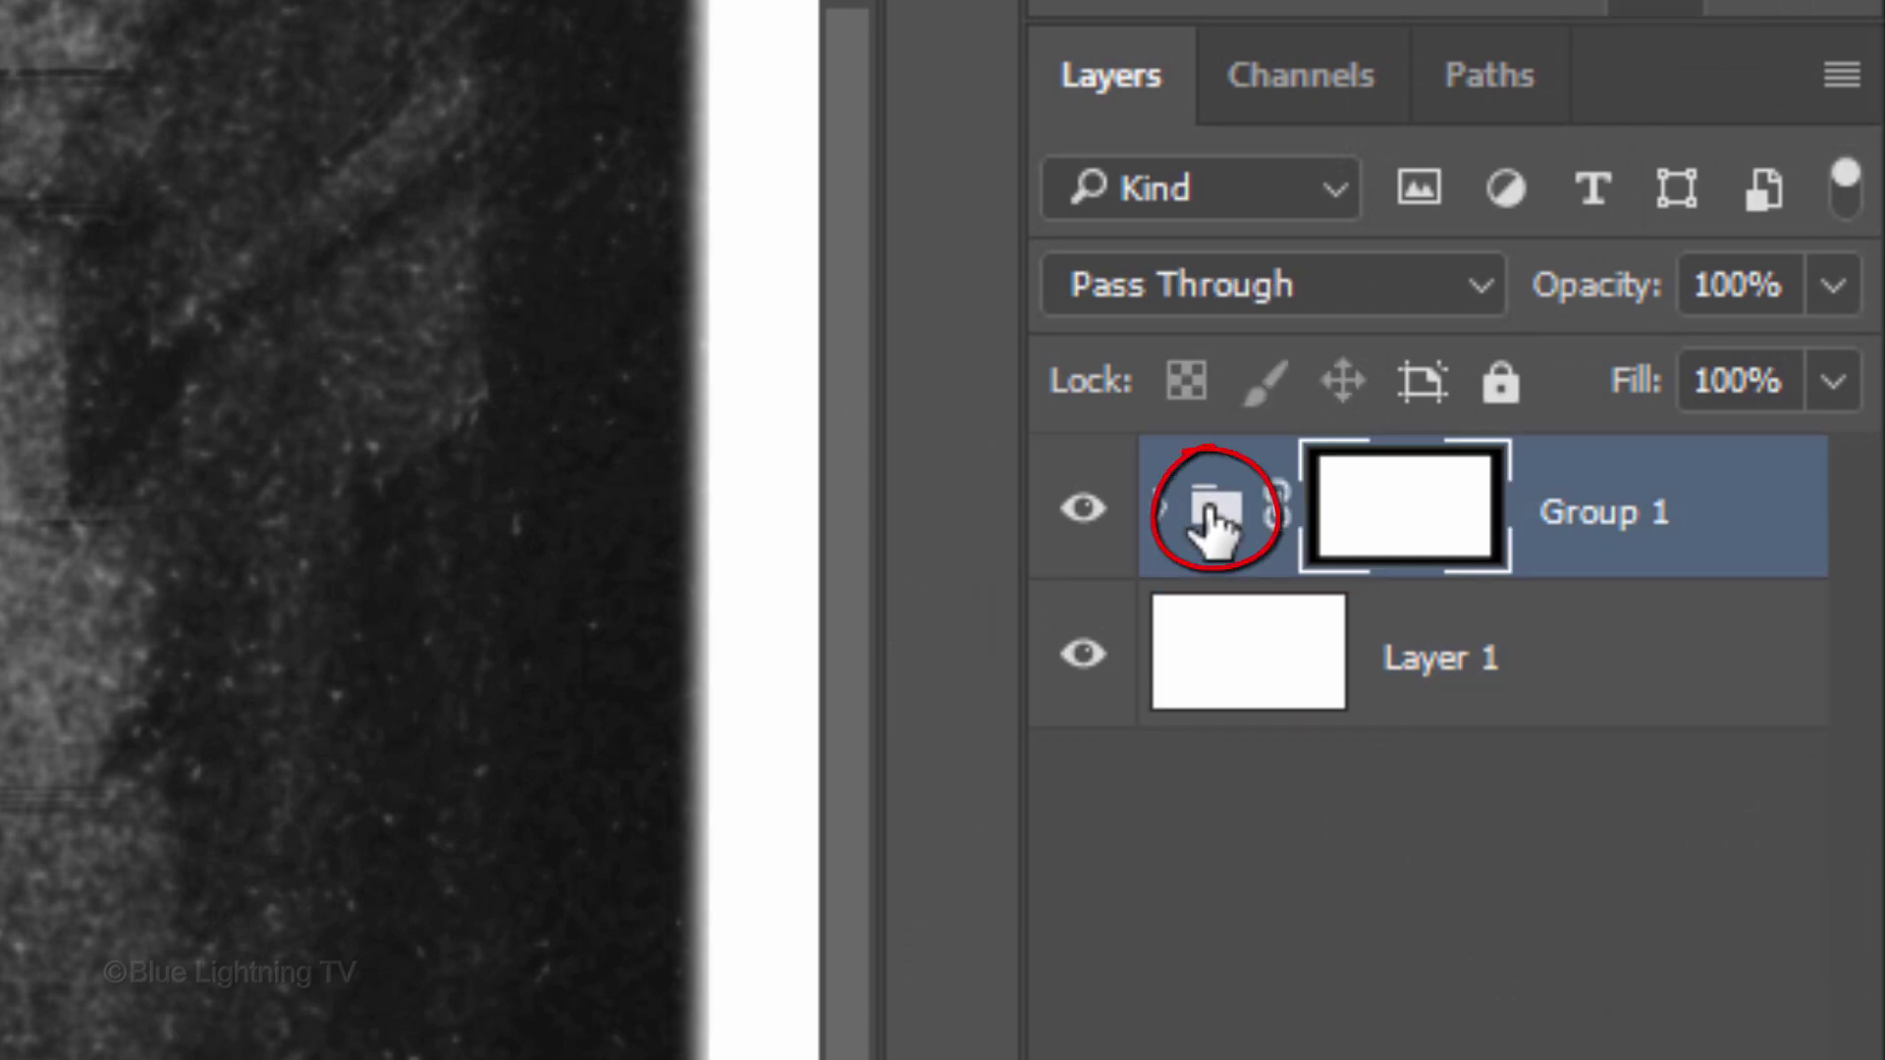
pyautogui.doubleClick(1215, 521)
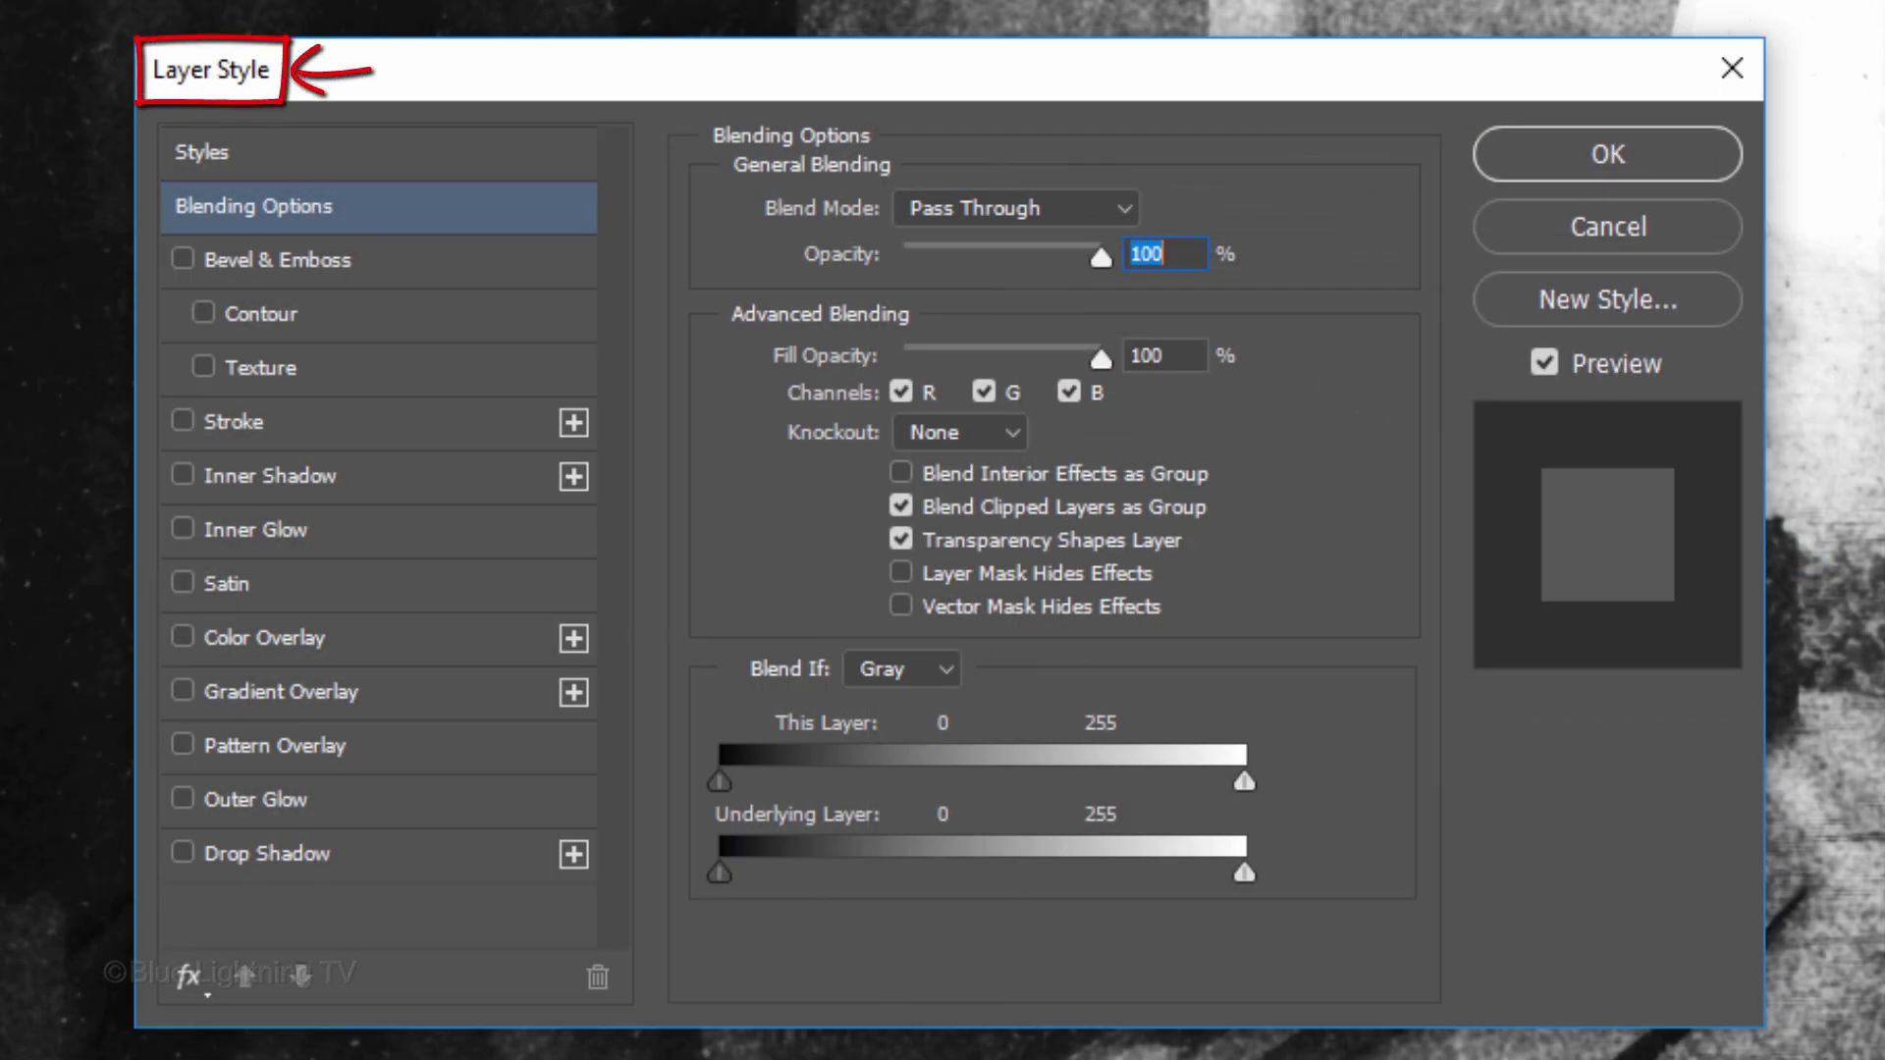
pyautogui.click(377, 530)
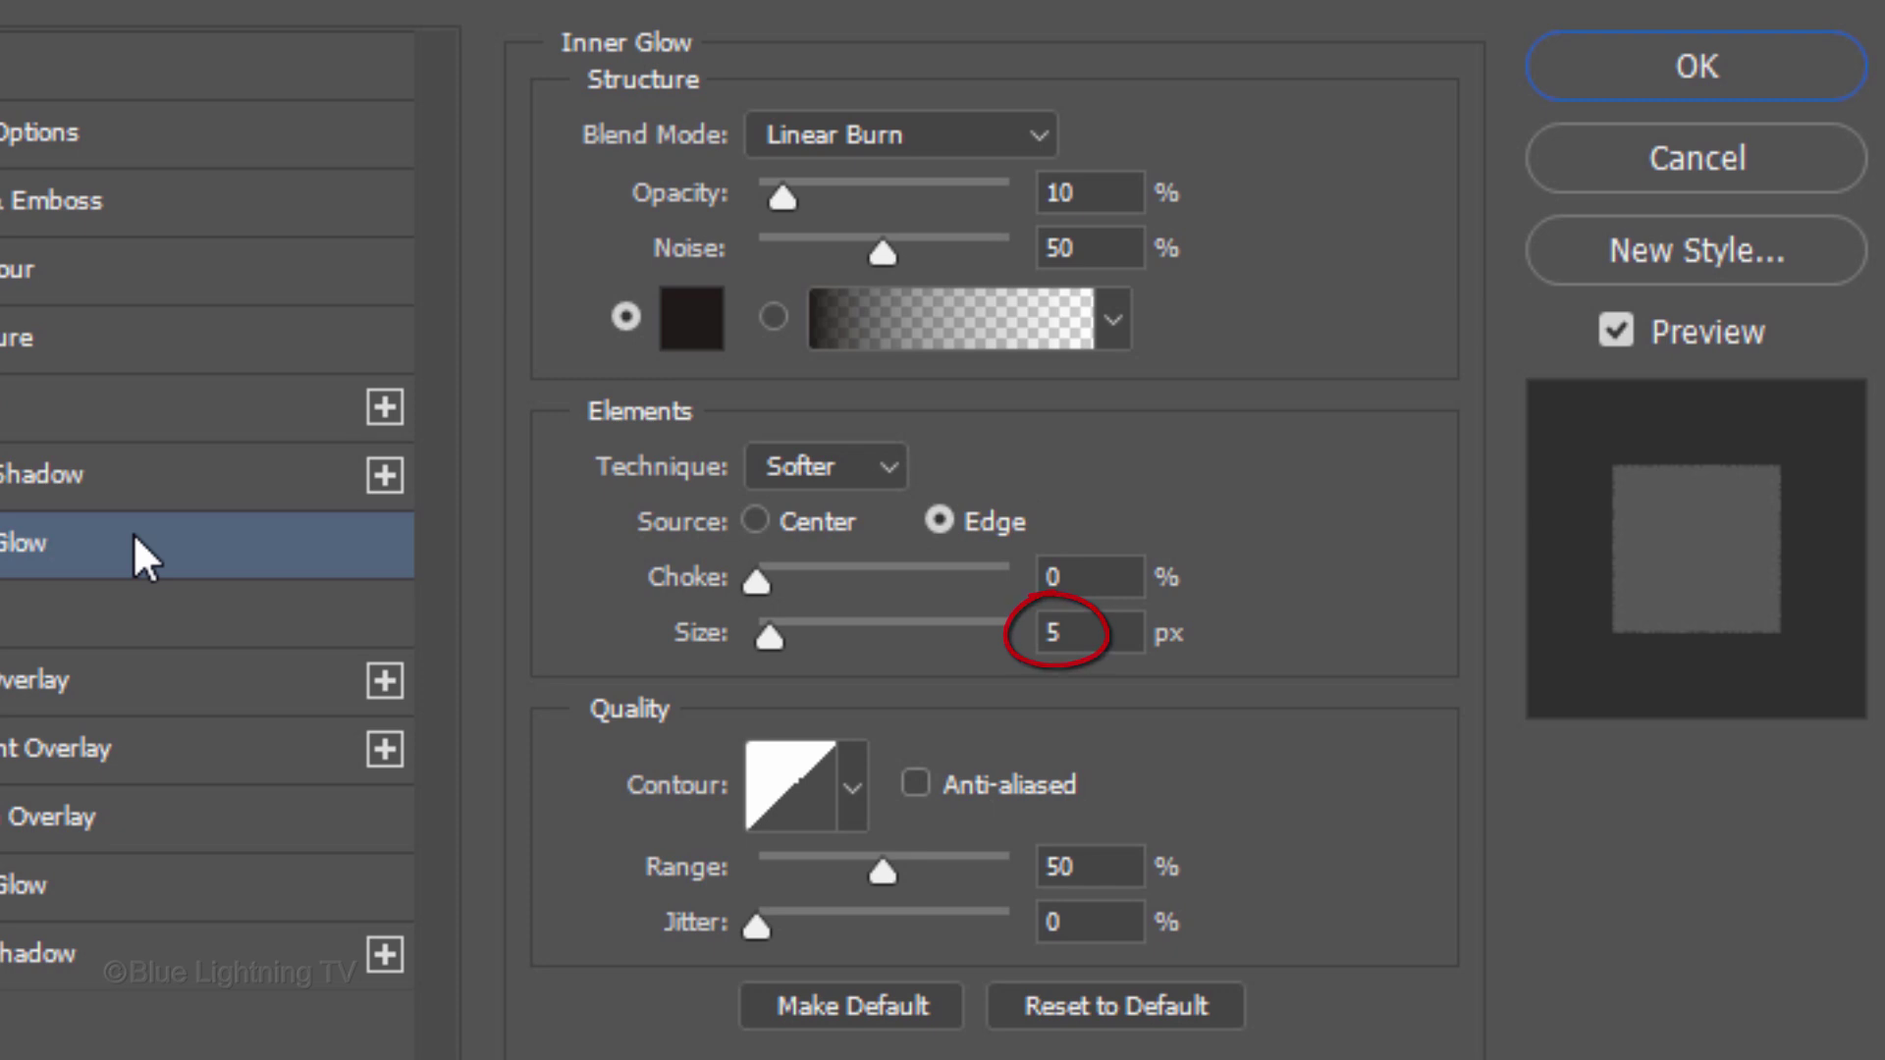
pyautogui.click(1700, 63)
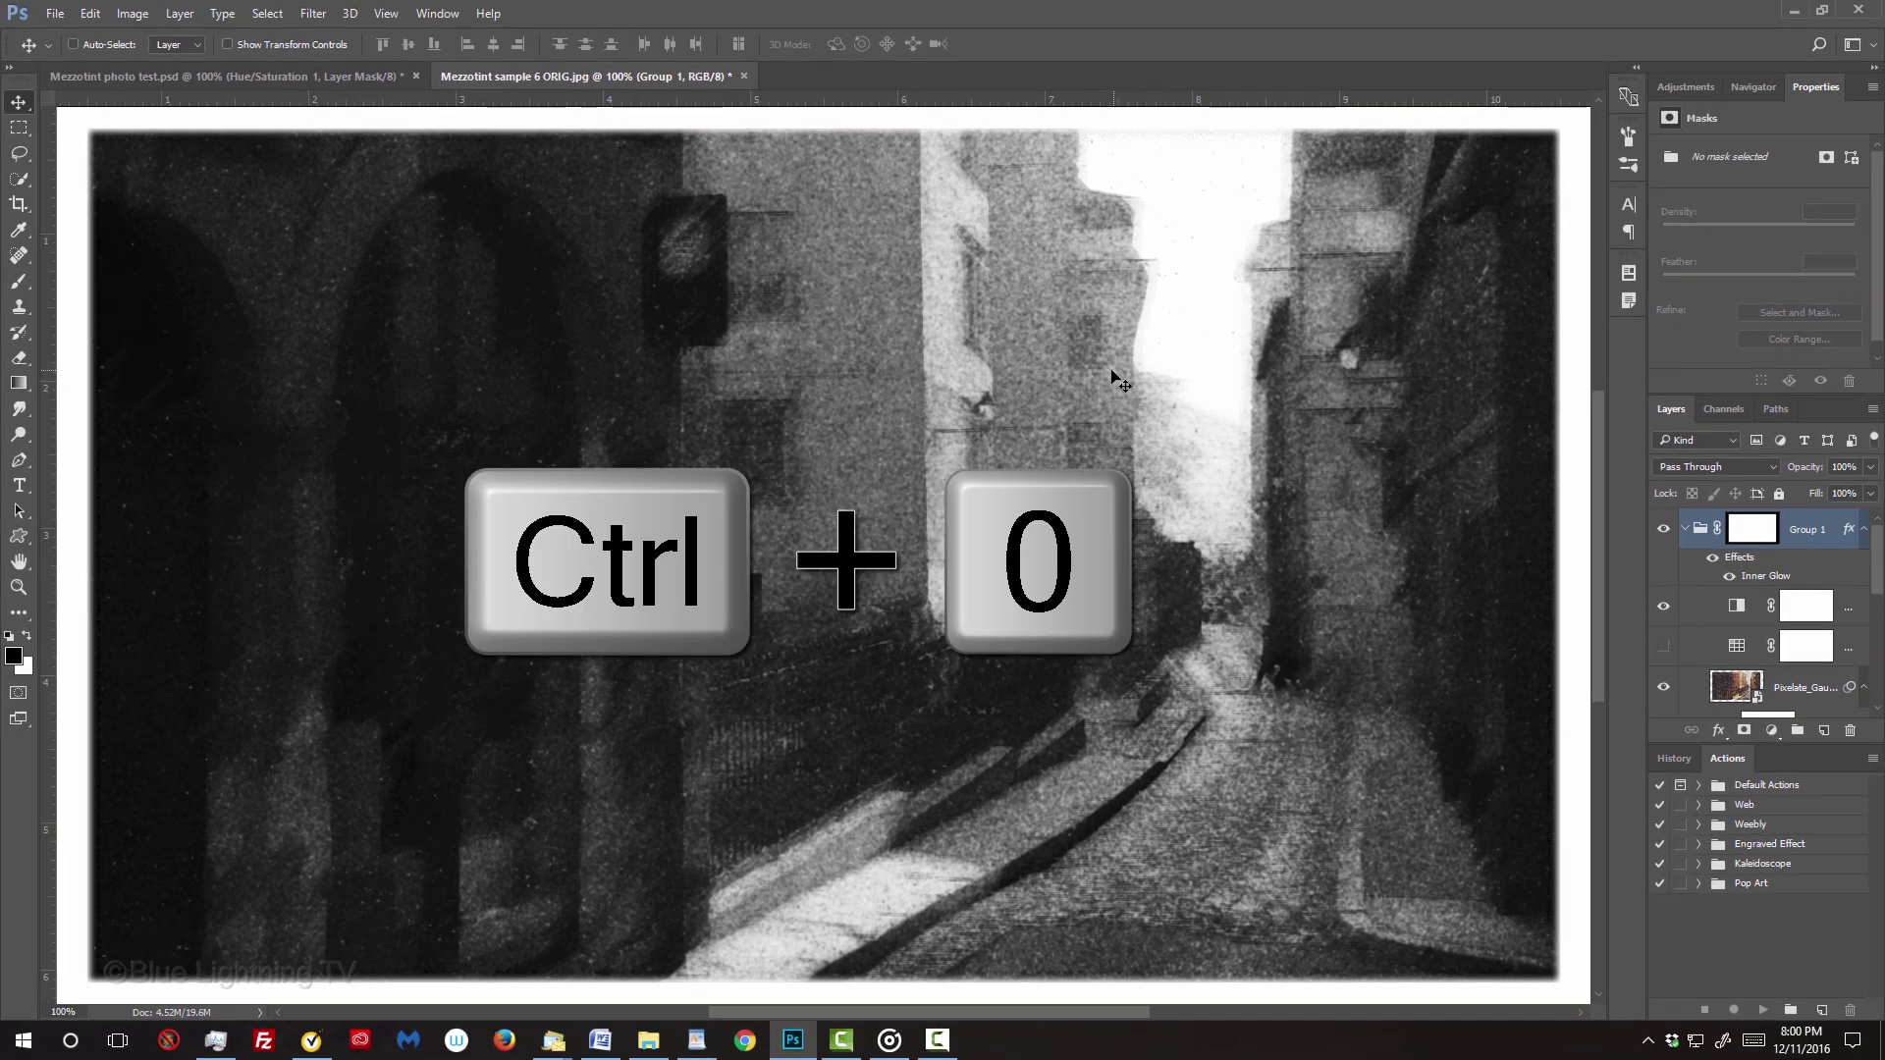
pyautogui.hotkey('ctrl', '0')
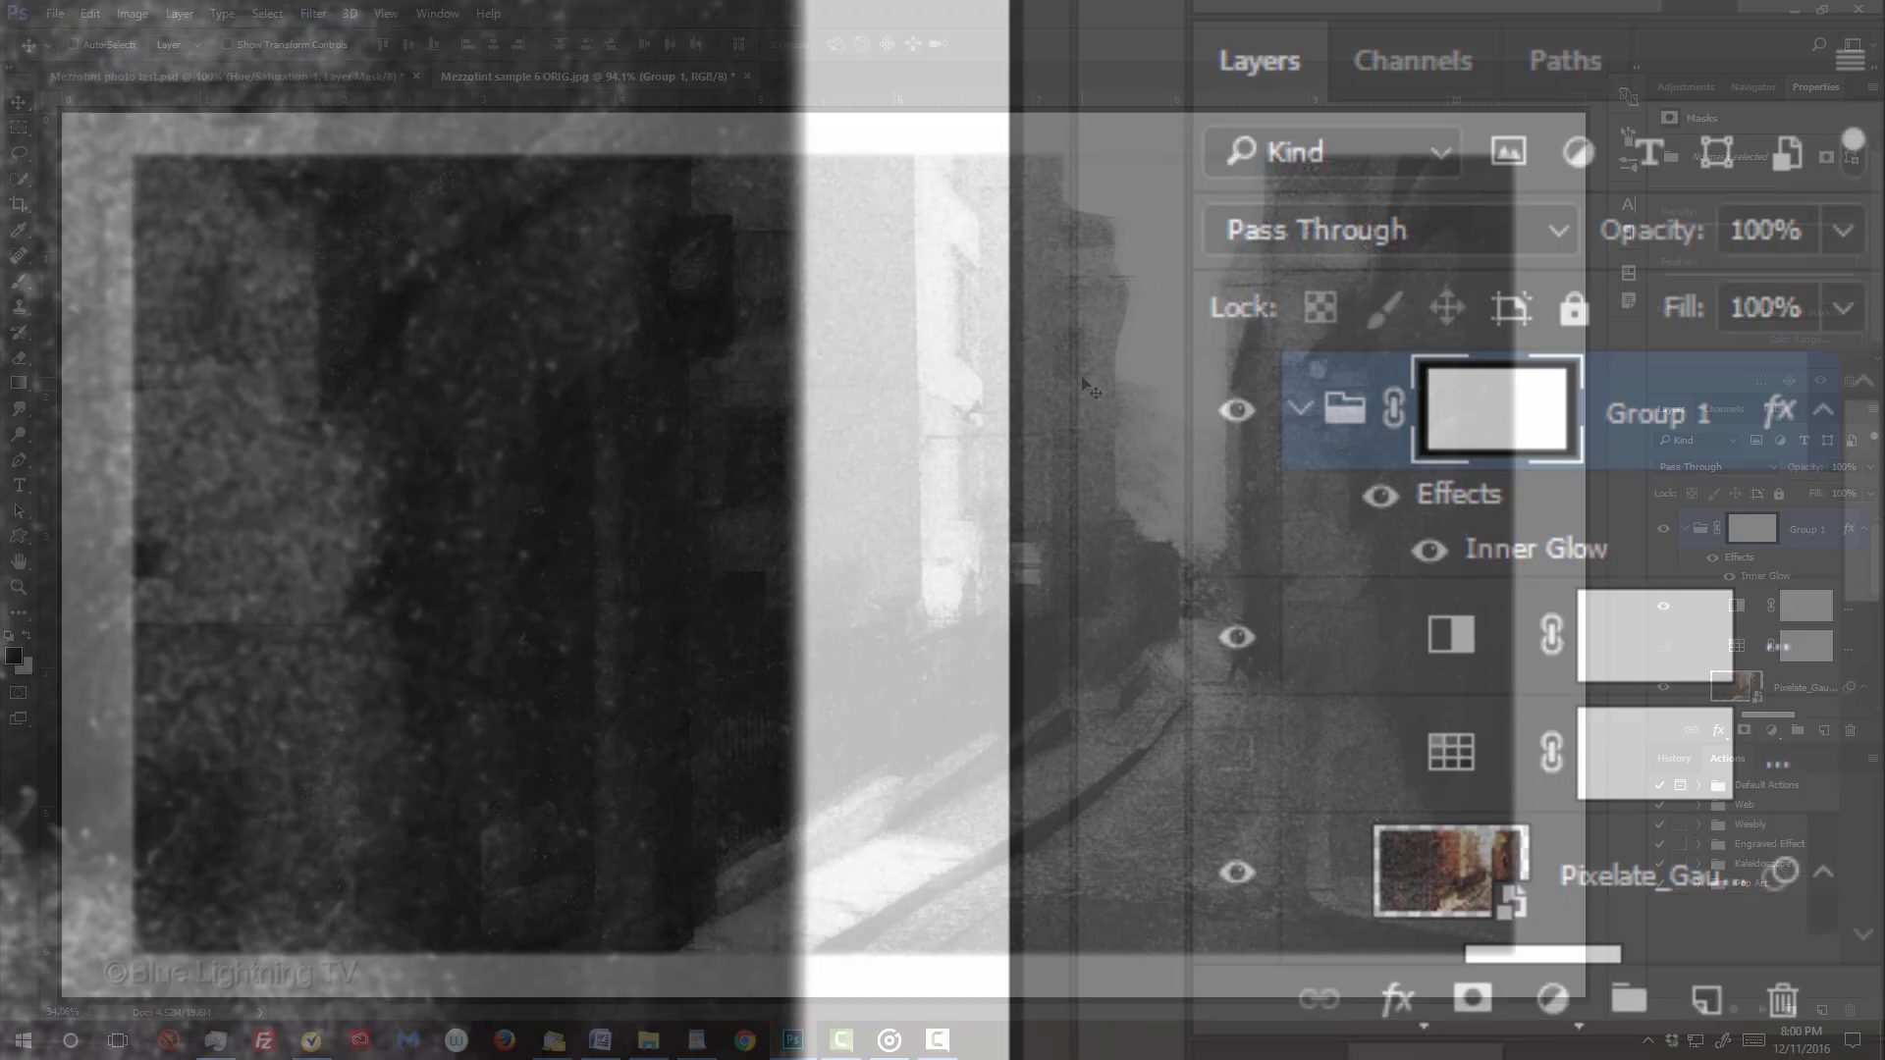
# Open the Angled Strokes smart object's source and place the embedded 'Mezzotint sample 2 ORIG' biker photo
pyautogui.scroll(-10, 1810, 686)
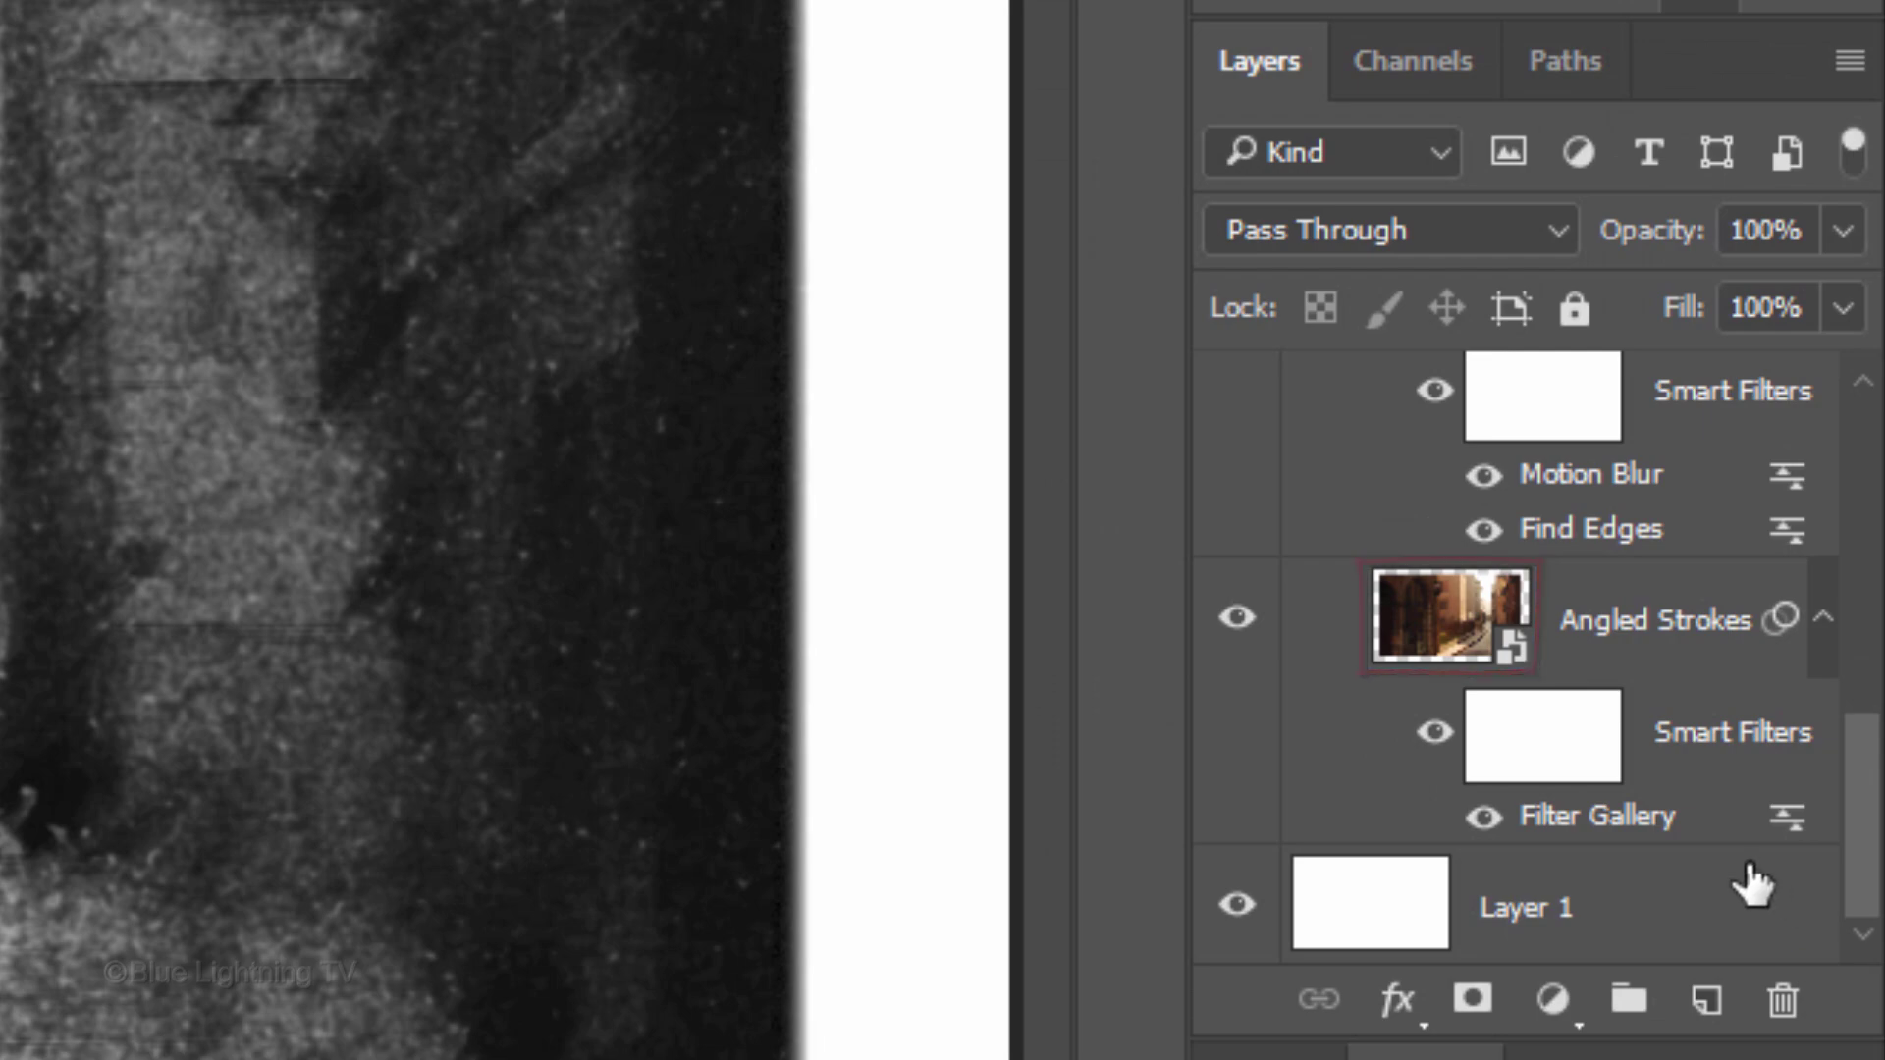
pyautogui.click(1432, 643)
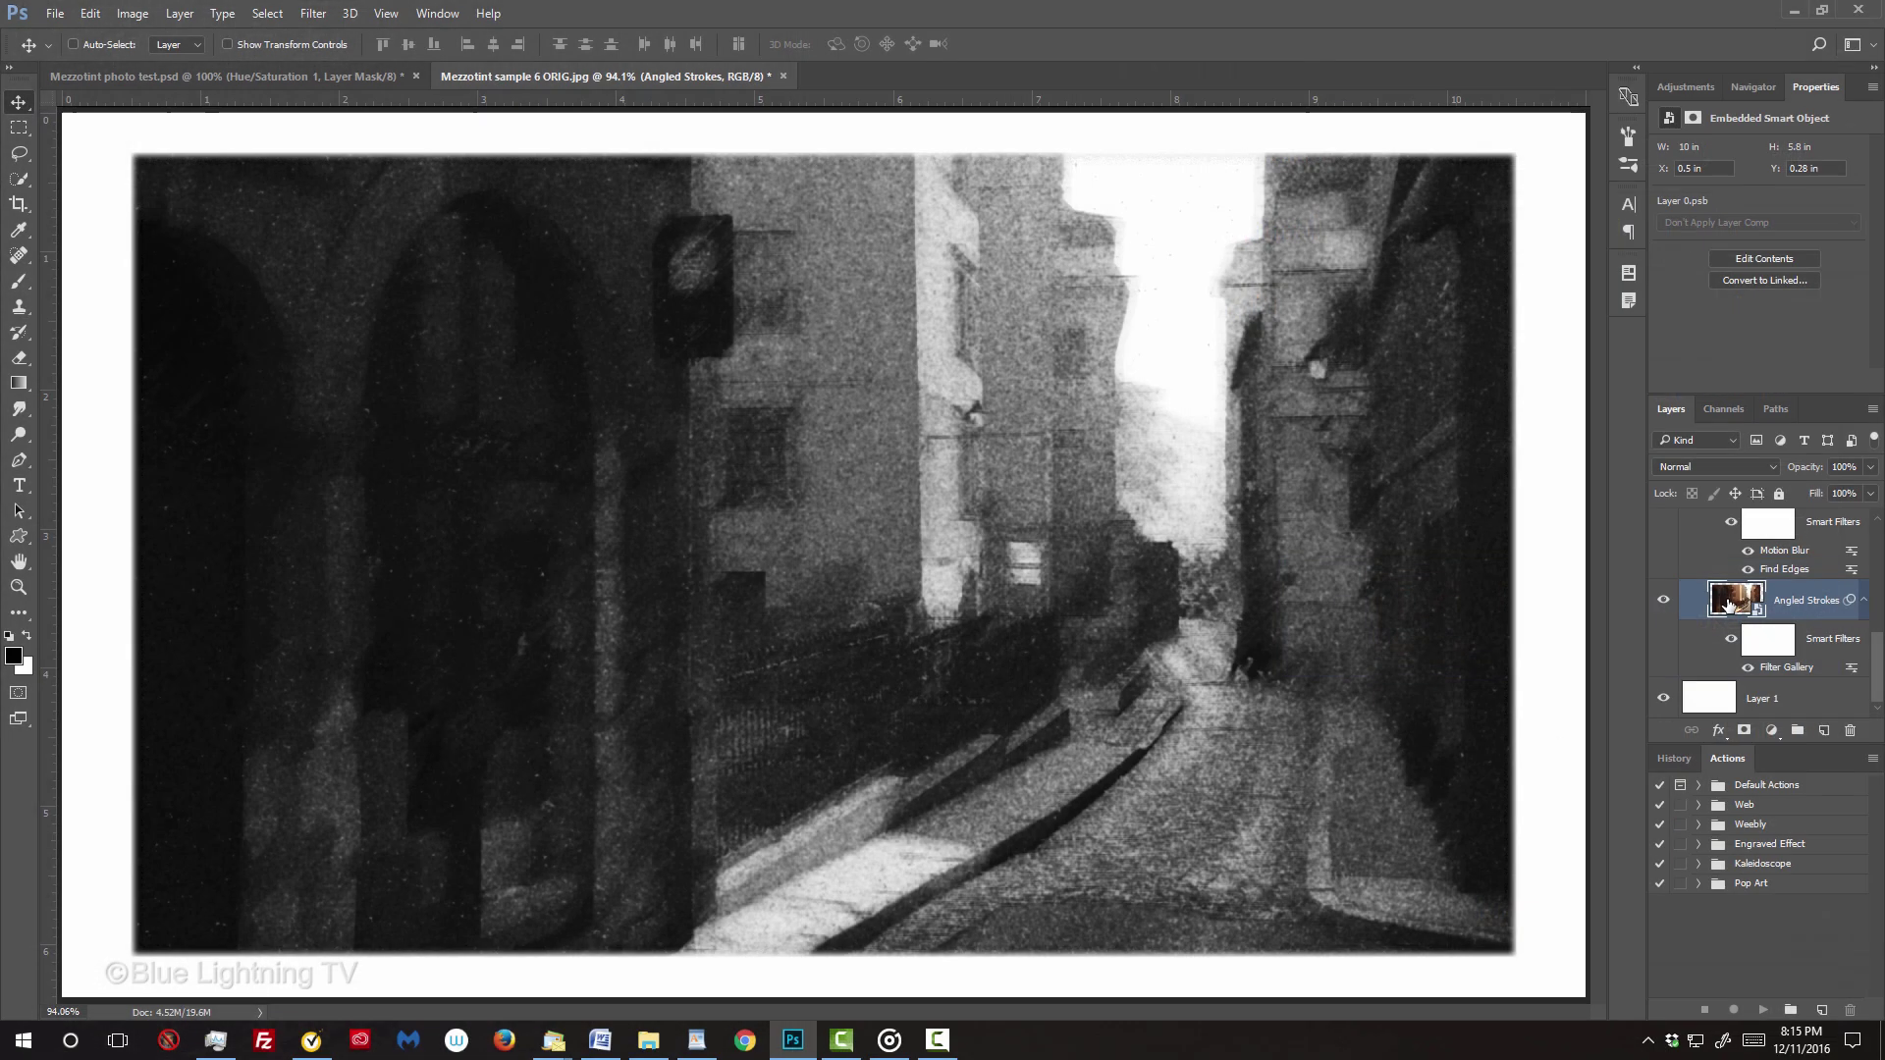
pyautogui.doubleClick(1731, 599)
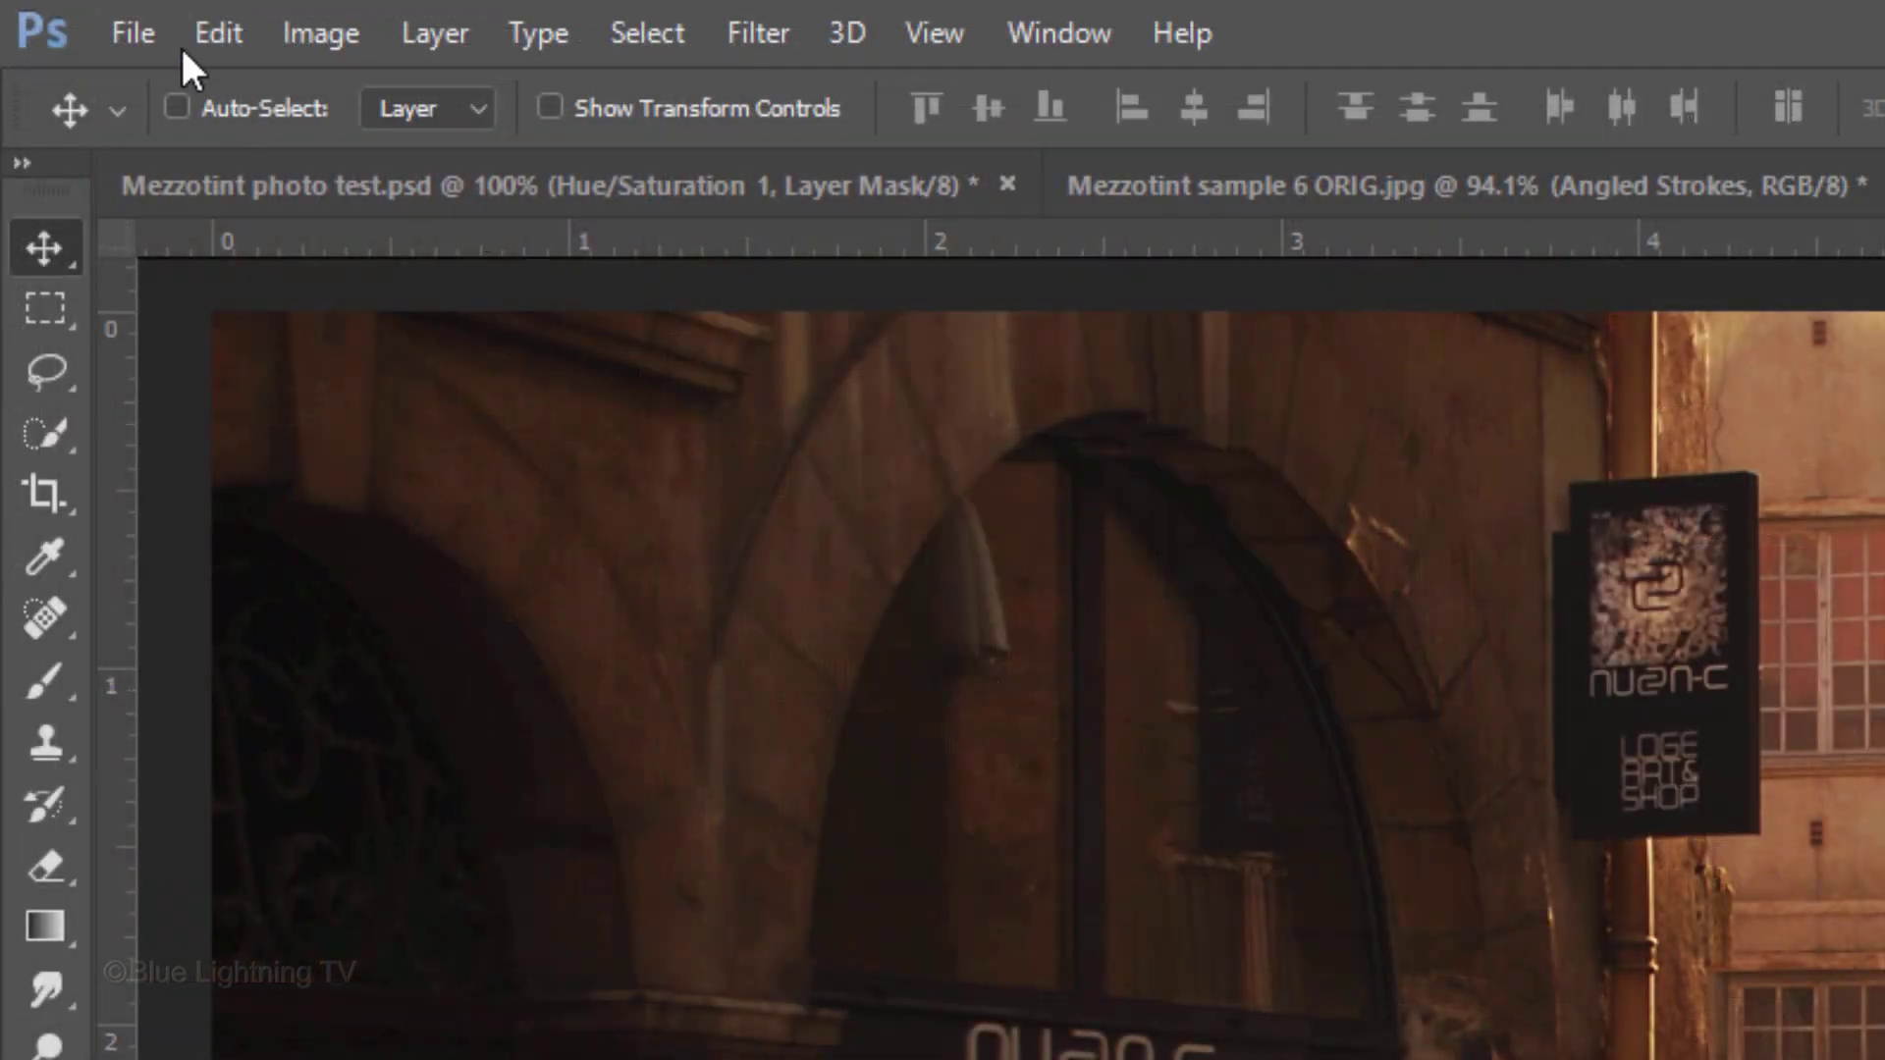
pyautogui.click(134, 36)
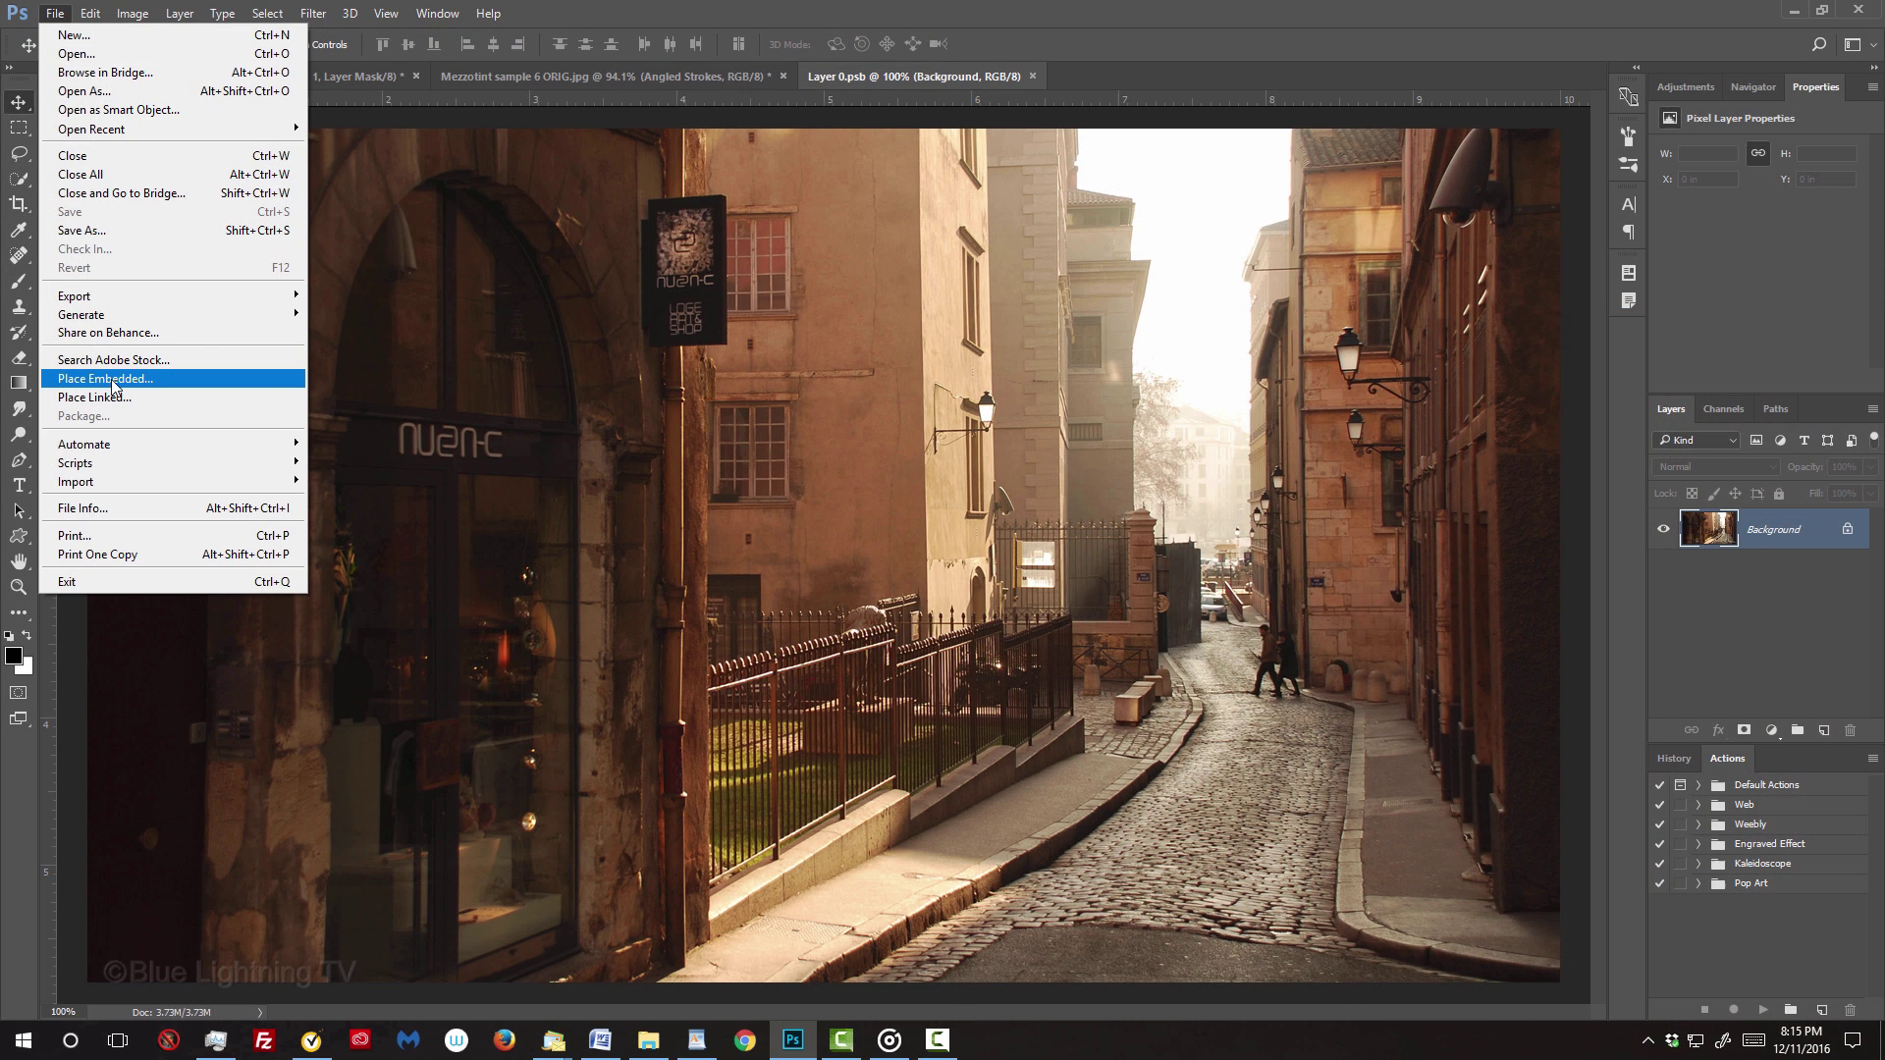
pyautogui.click(269, 917)
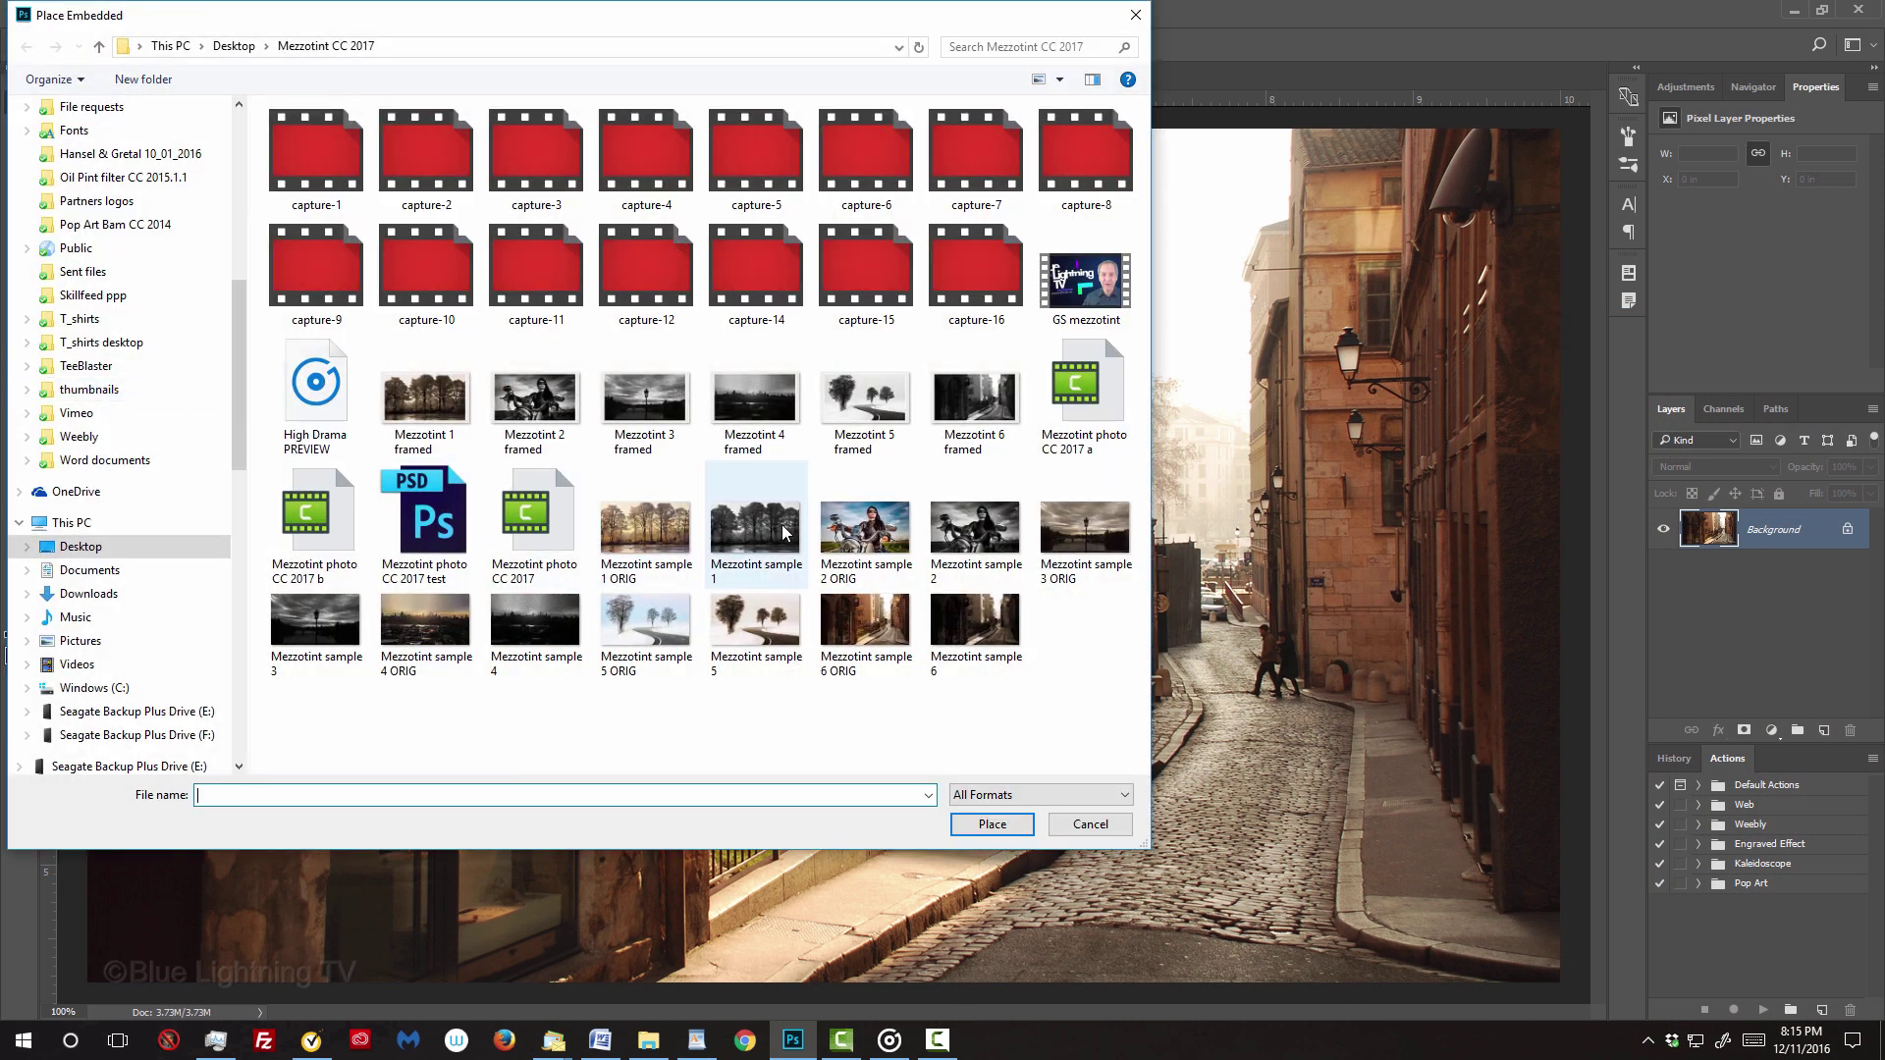
pyautogui.click(864, 535)
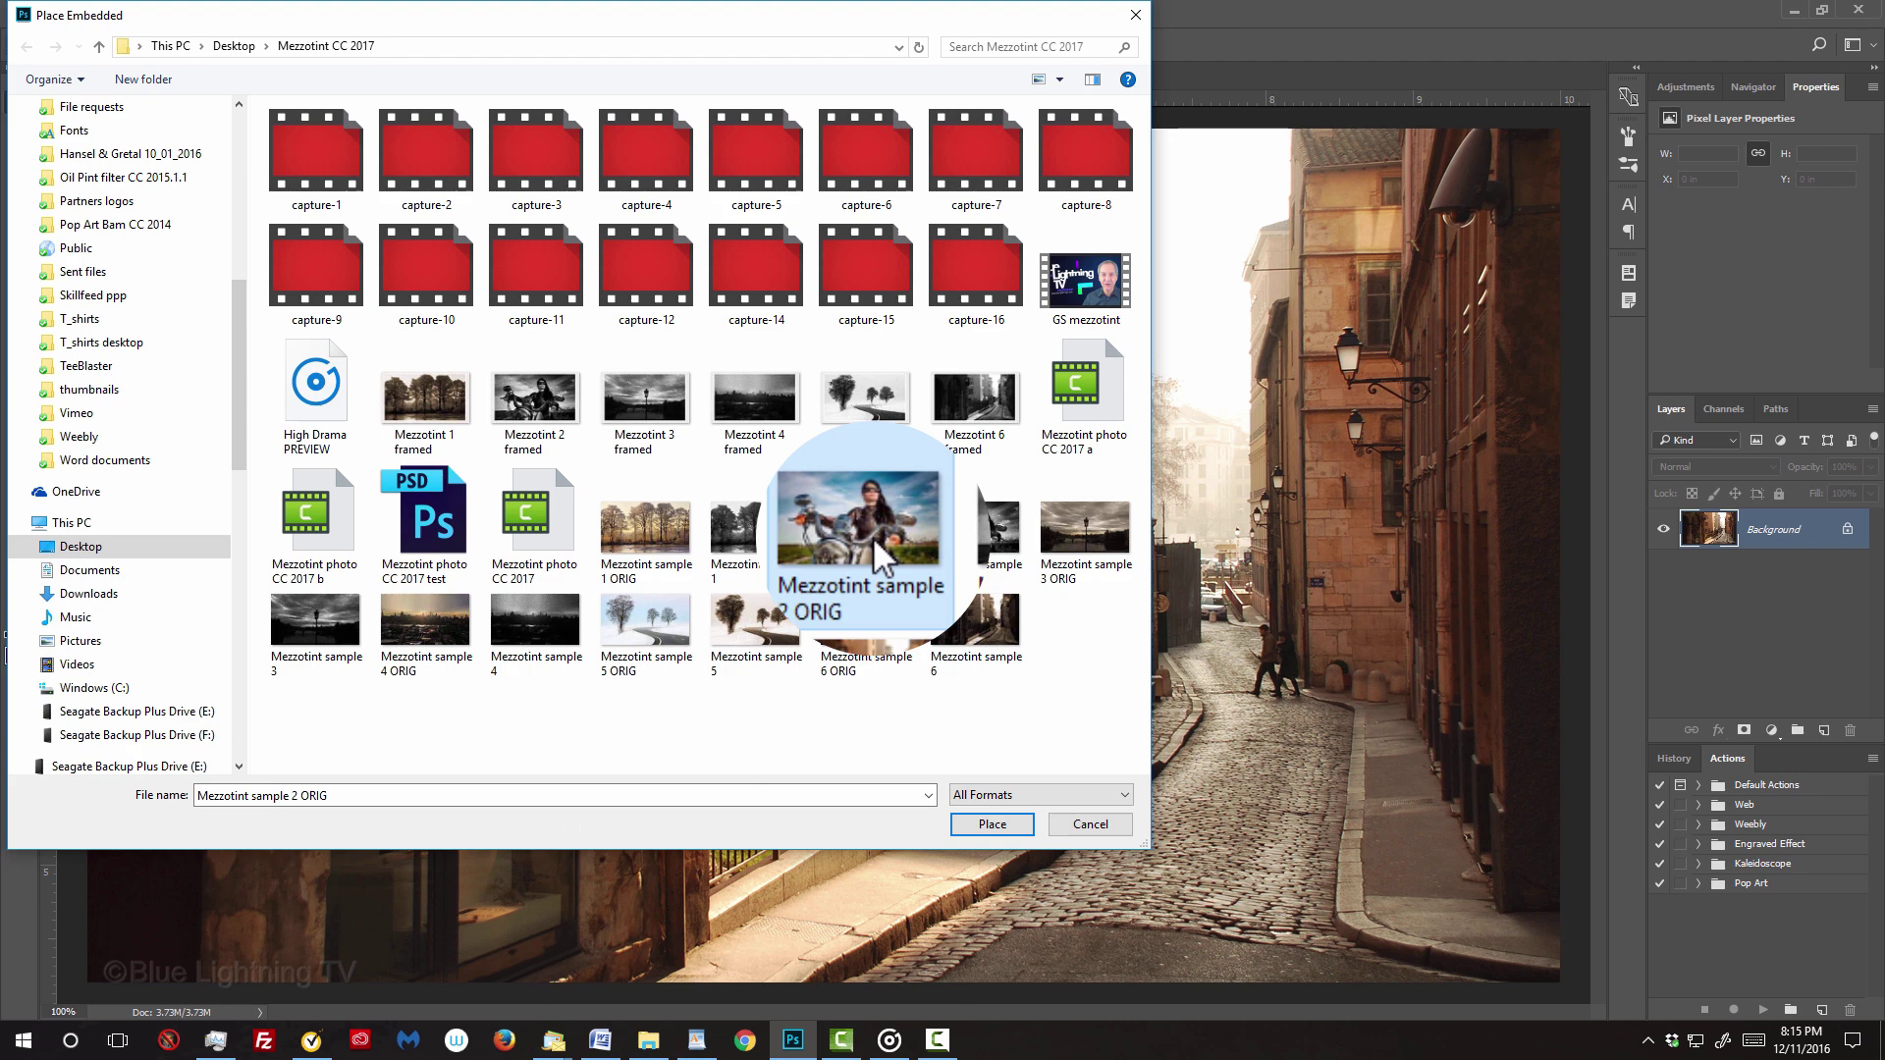
pyautogui.click(1003, 826)
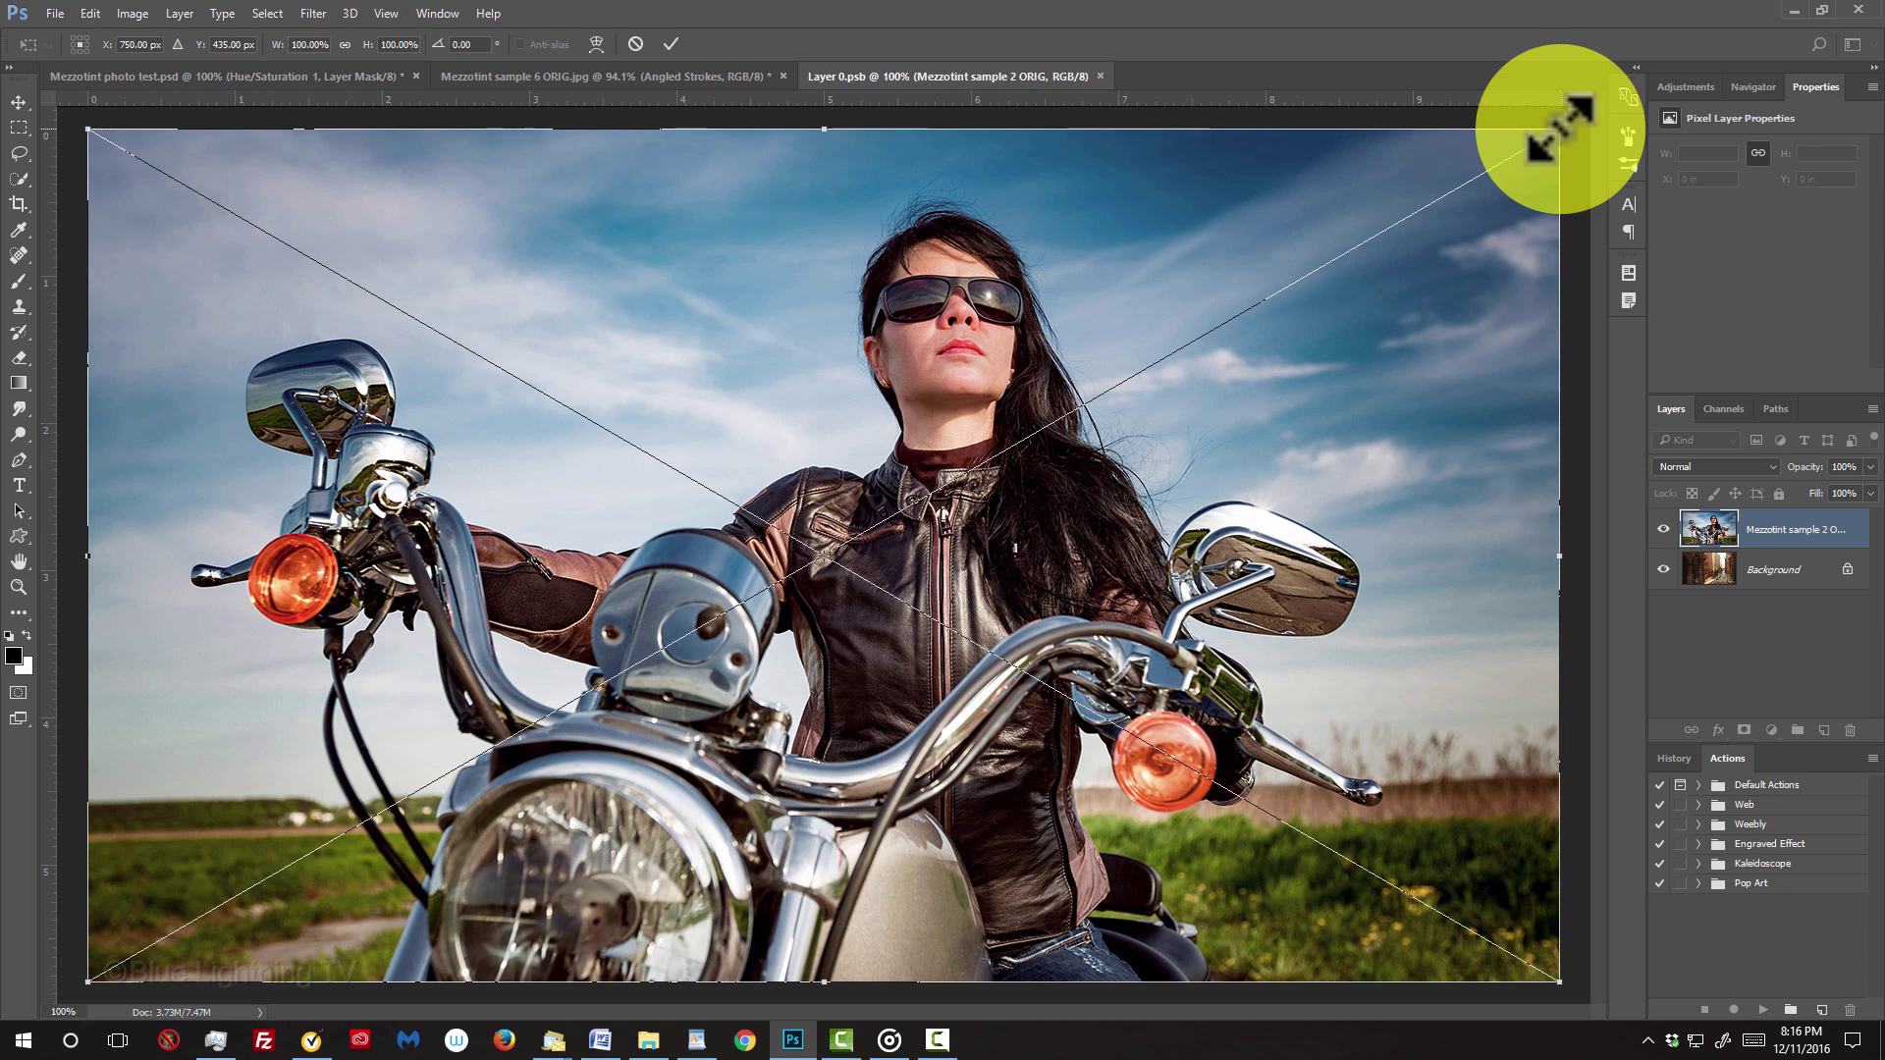
# Scale the biker photo proportionally to cover the canvas, commit it, and save it back into the print
pyautogui.hotkey('alt', 'shift')
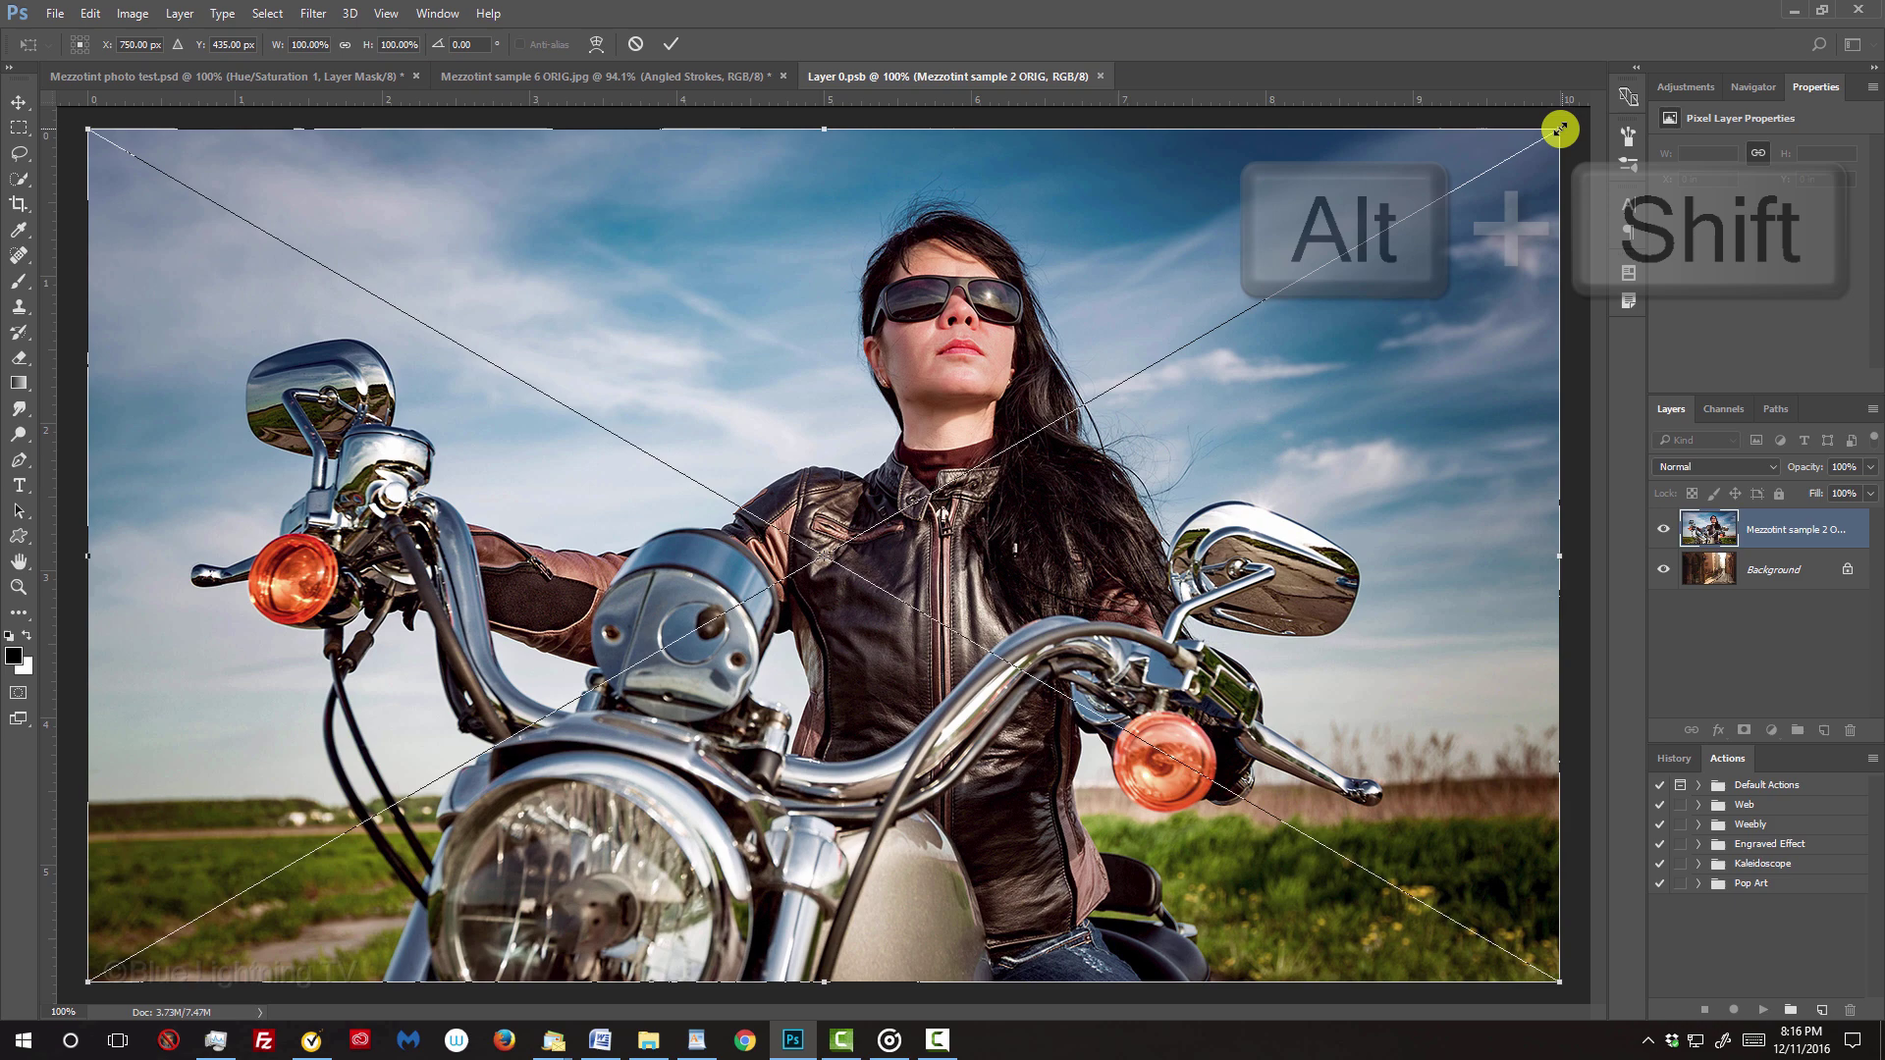
pyautogui.moveTo(1561, 129)
pyautogui.mouseDown()
pyautogui.moveTo(1242, 337)
pyautogui.moveTo(1600, 84)
pyautogui.moveTo(1565, 119)
pyautogui.mouseUp()
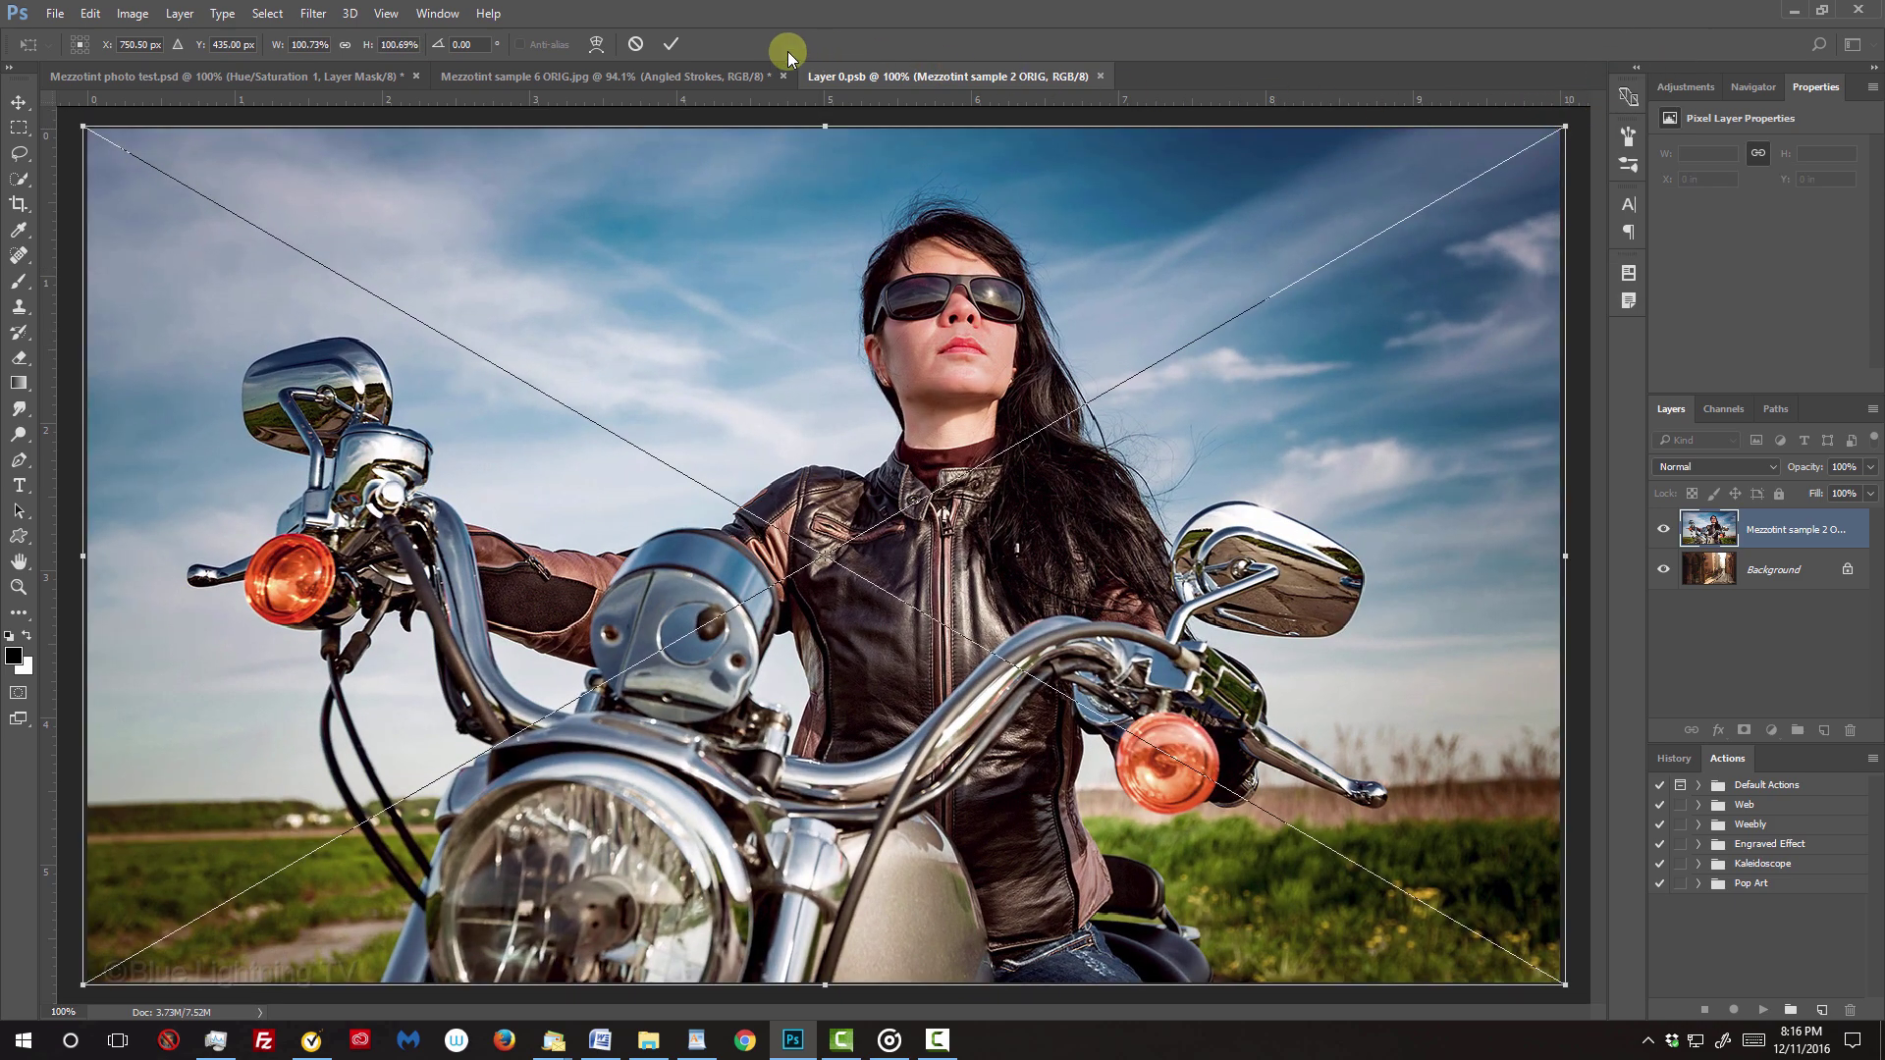
pyautogui.click(673, 43)
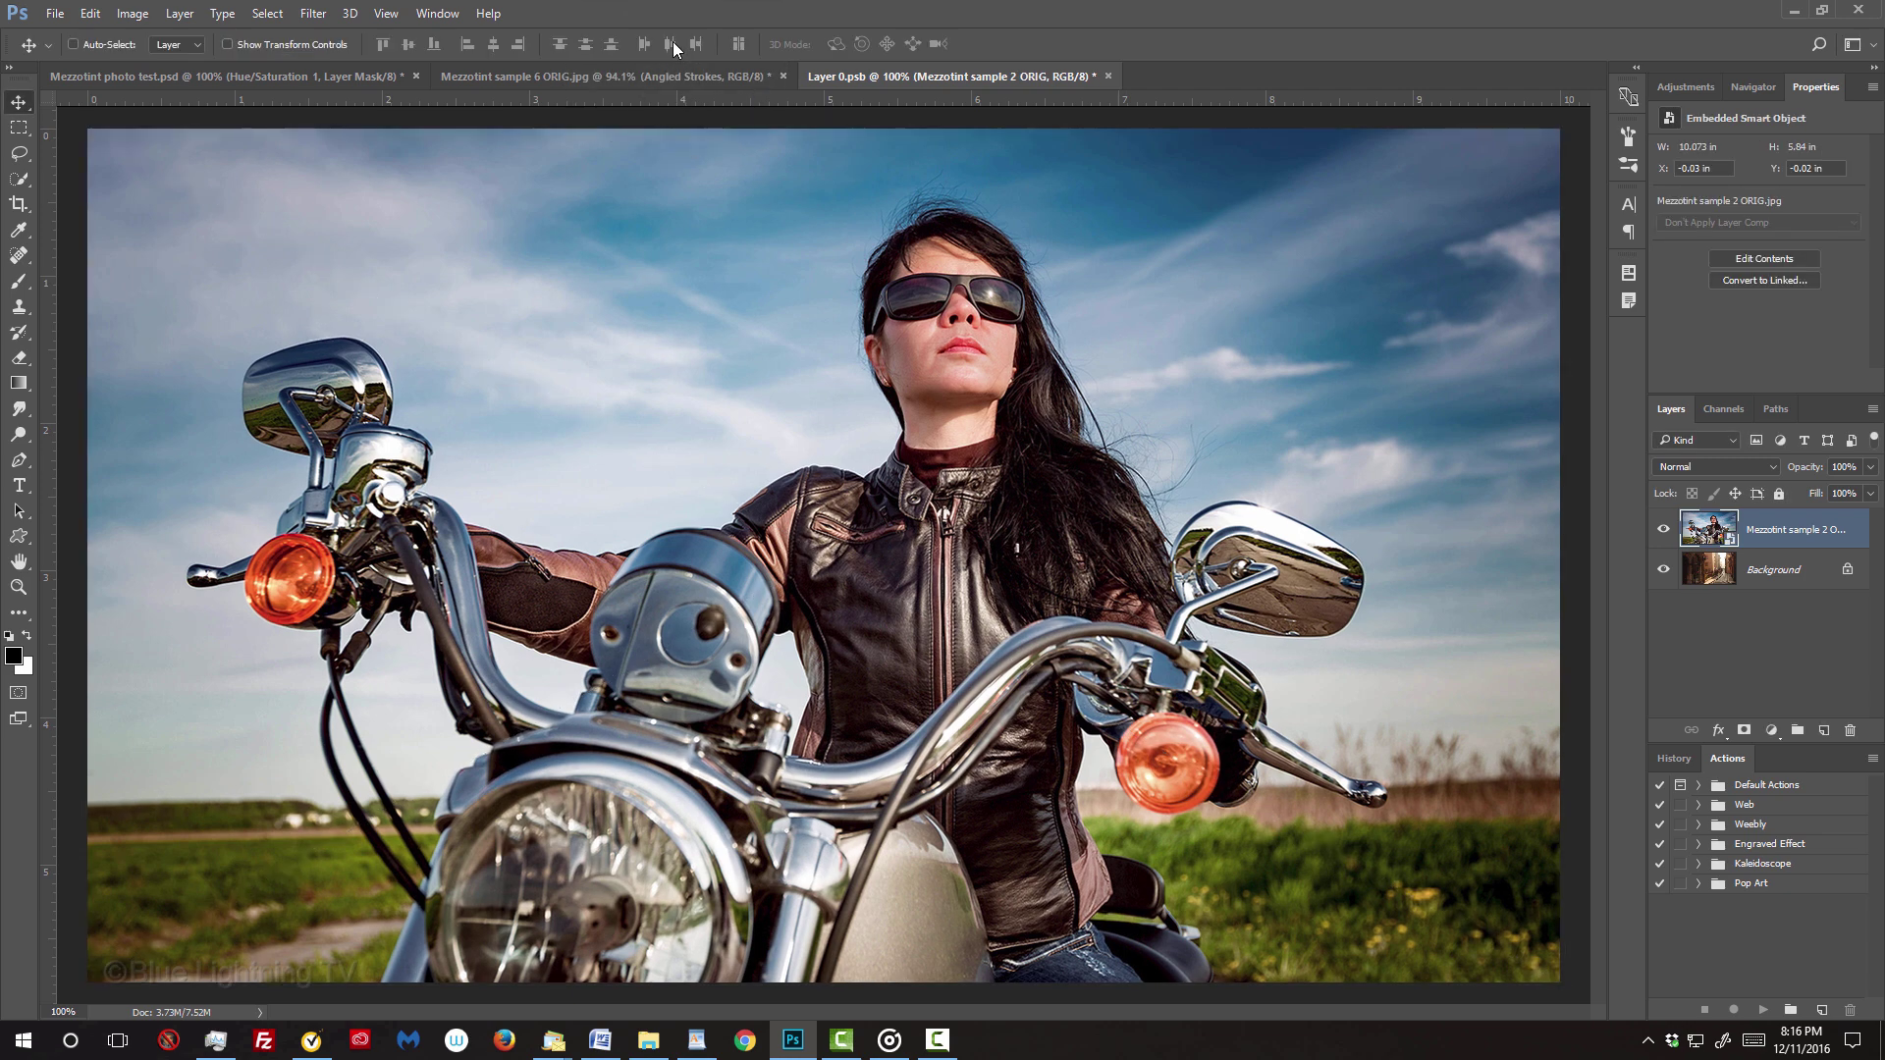
pyautogui.click(1107, 76)
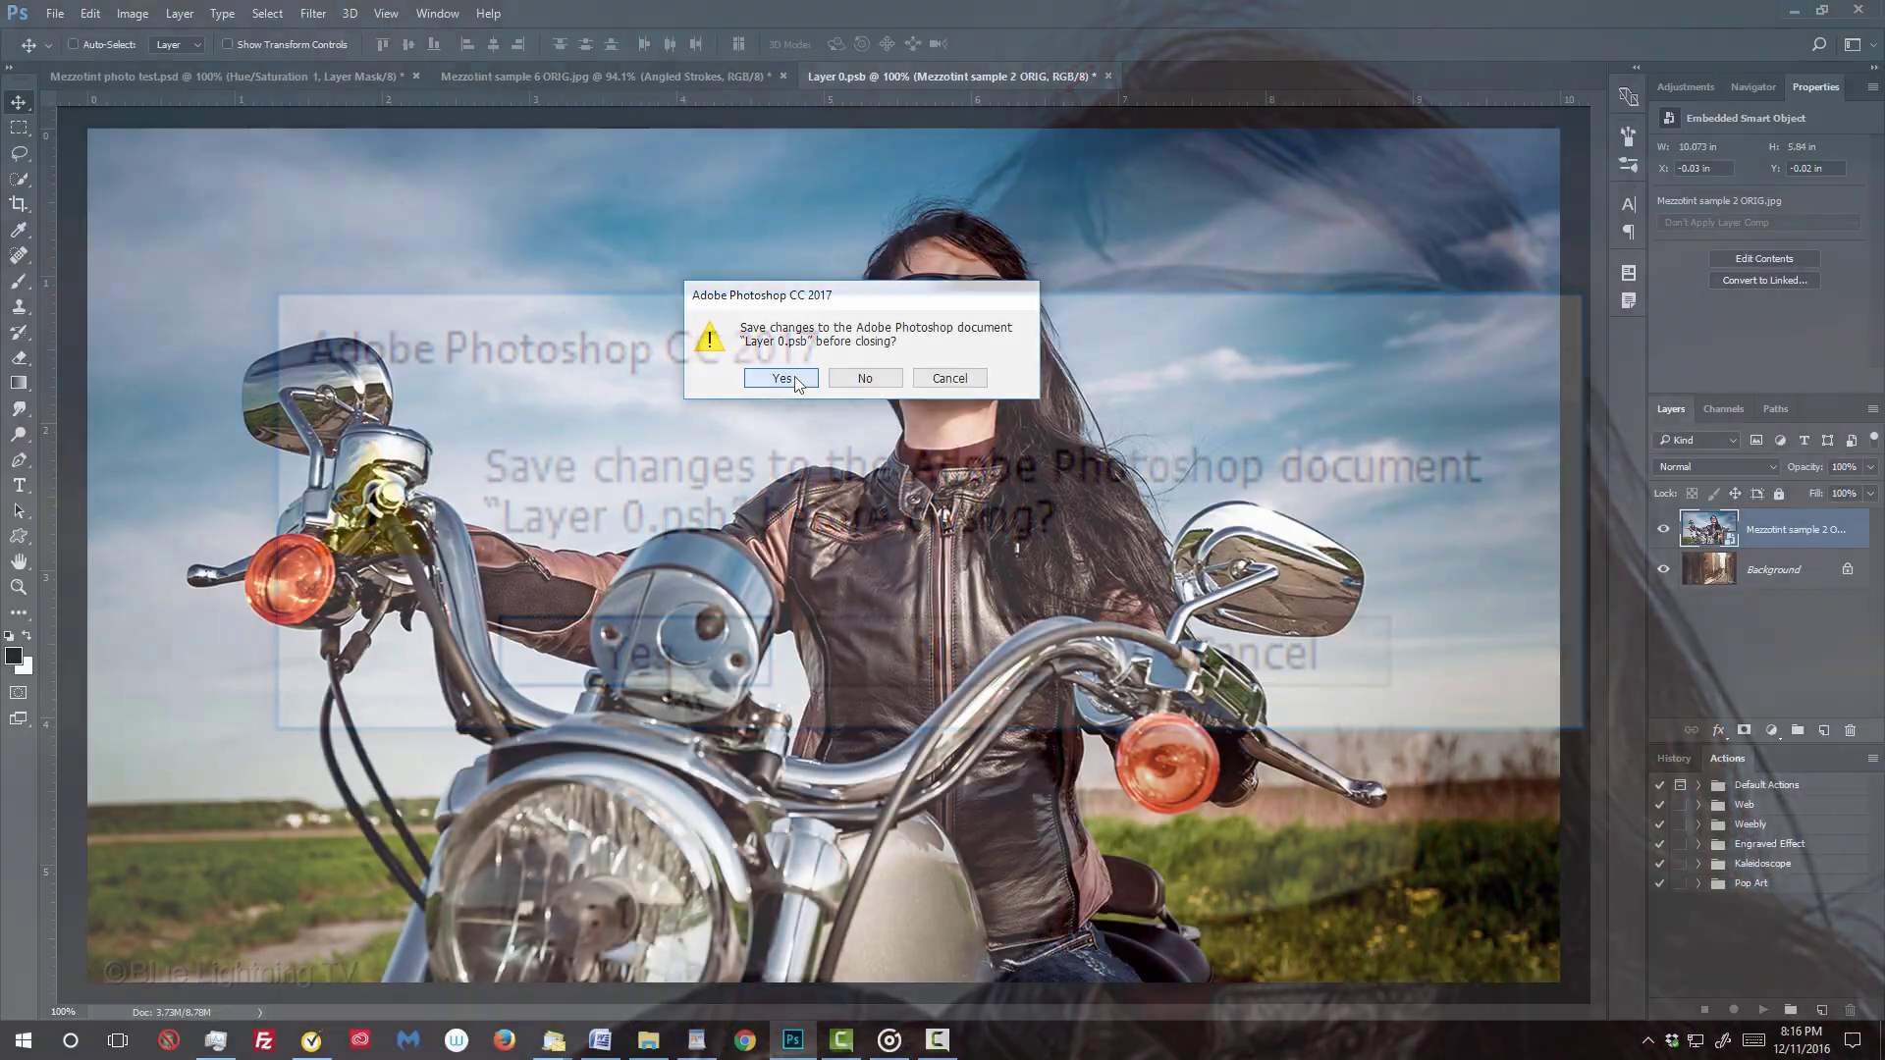
pyautogui.click(671, 650)
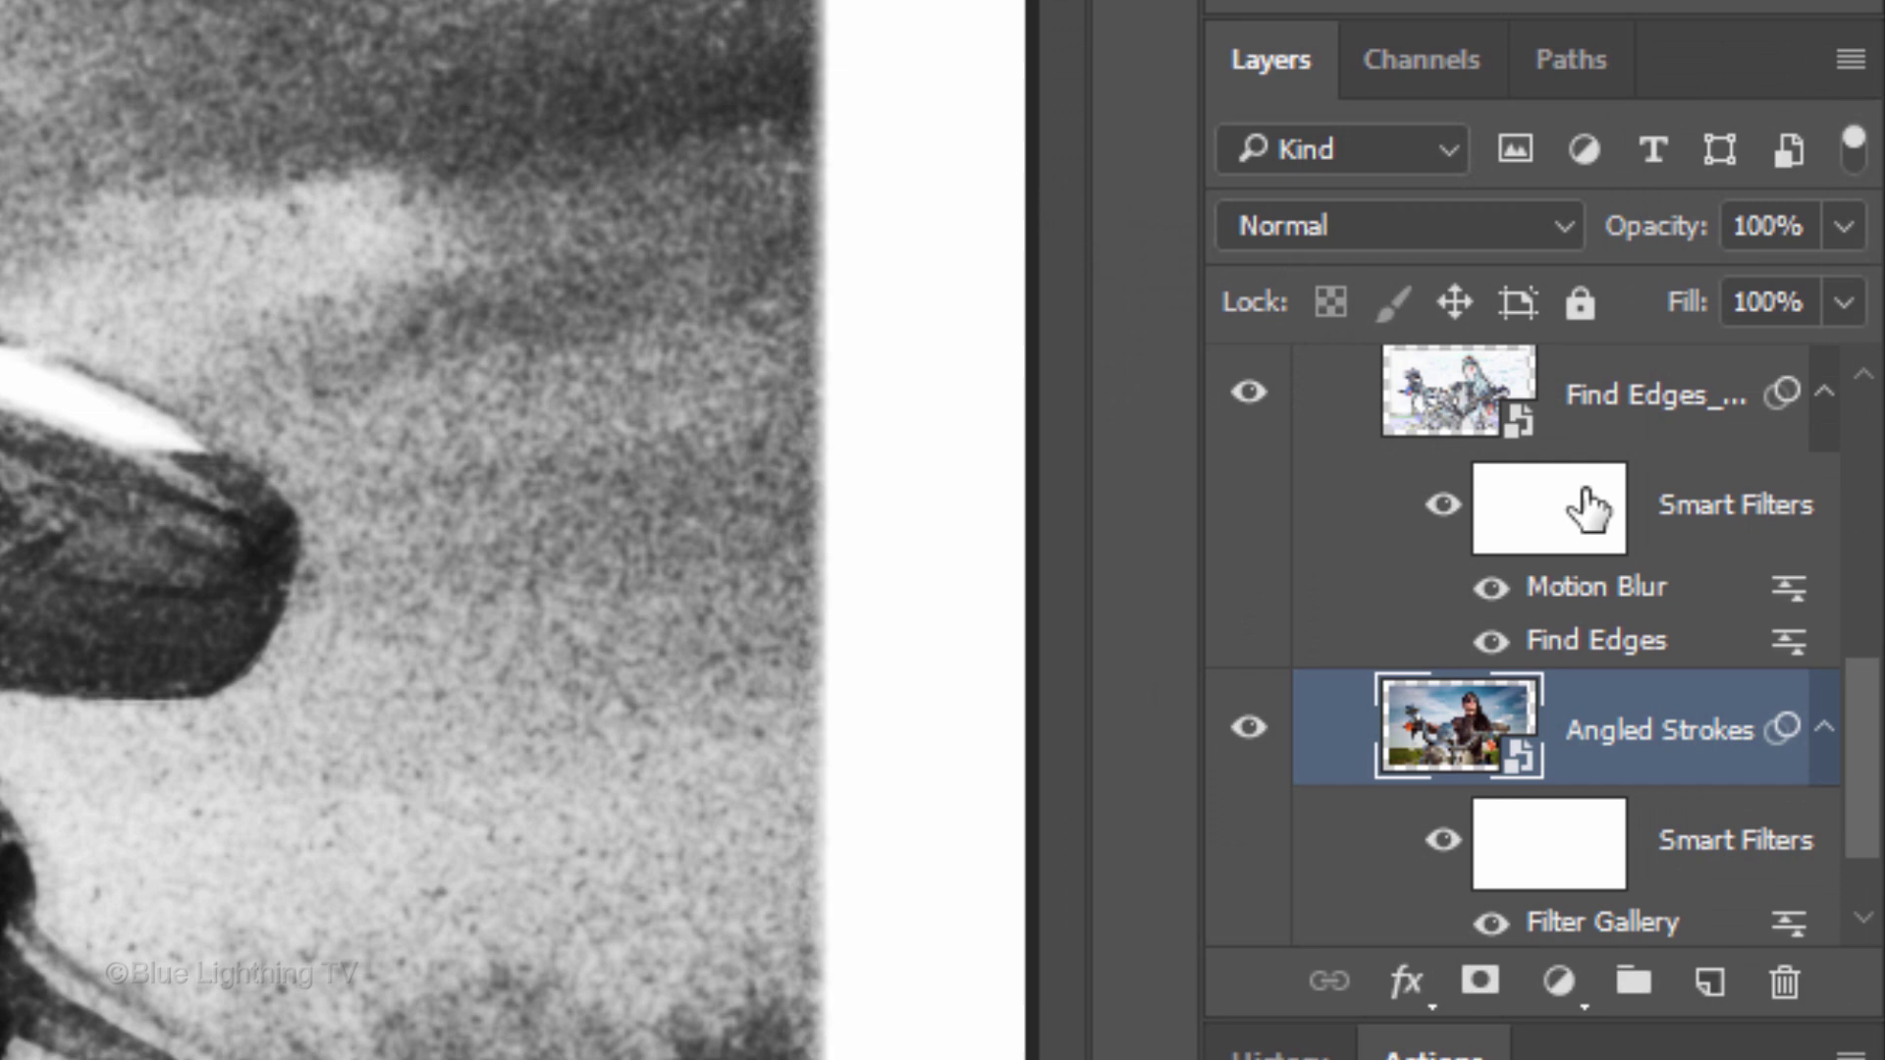
# Add a visible Hue/Saturation layer above Group 1, set to Colorize with Hue 33 and Saturation 25
pyautogui.moveTo(1874, 658); pyautogui.dragTo(1882, 526)
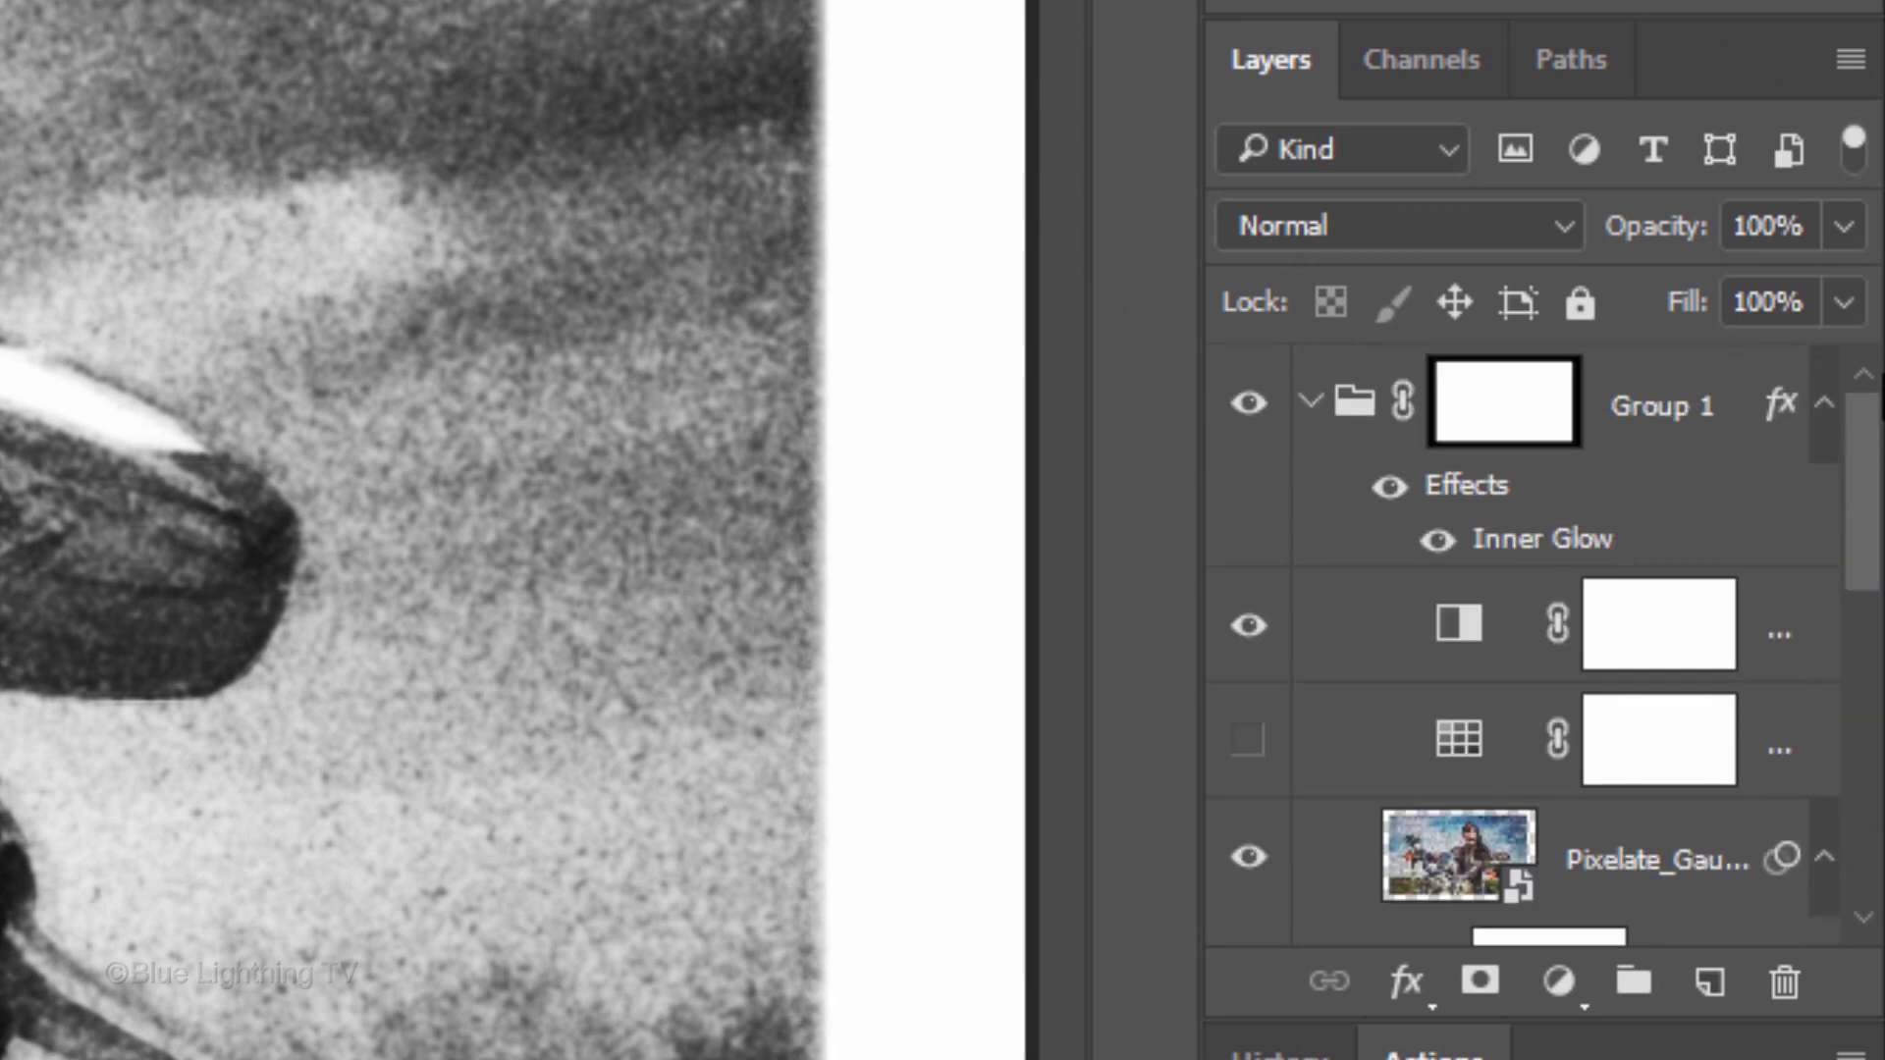
pyautogui.click(1360, 407)
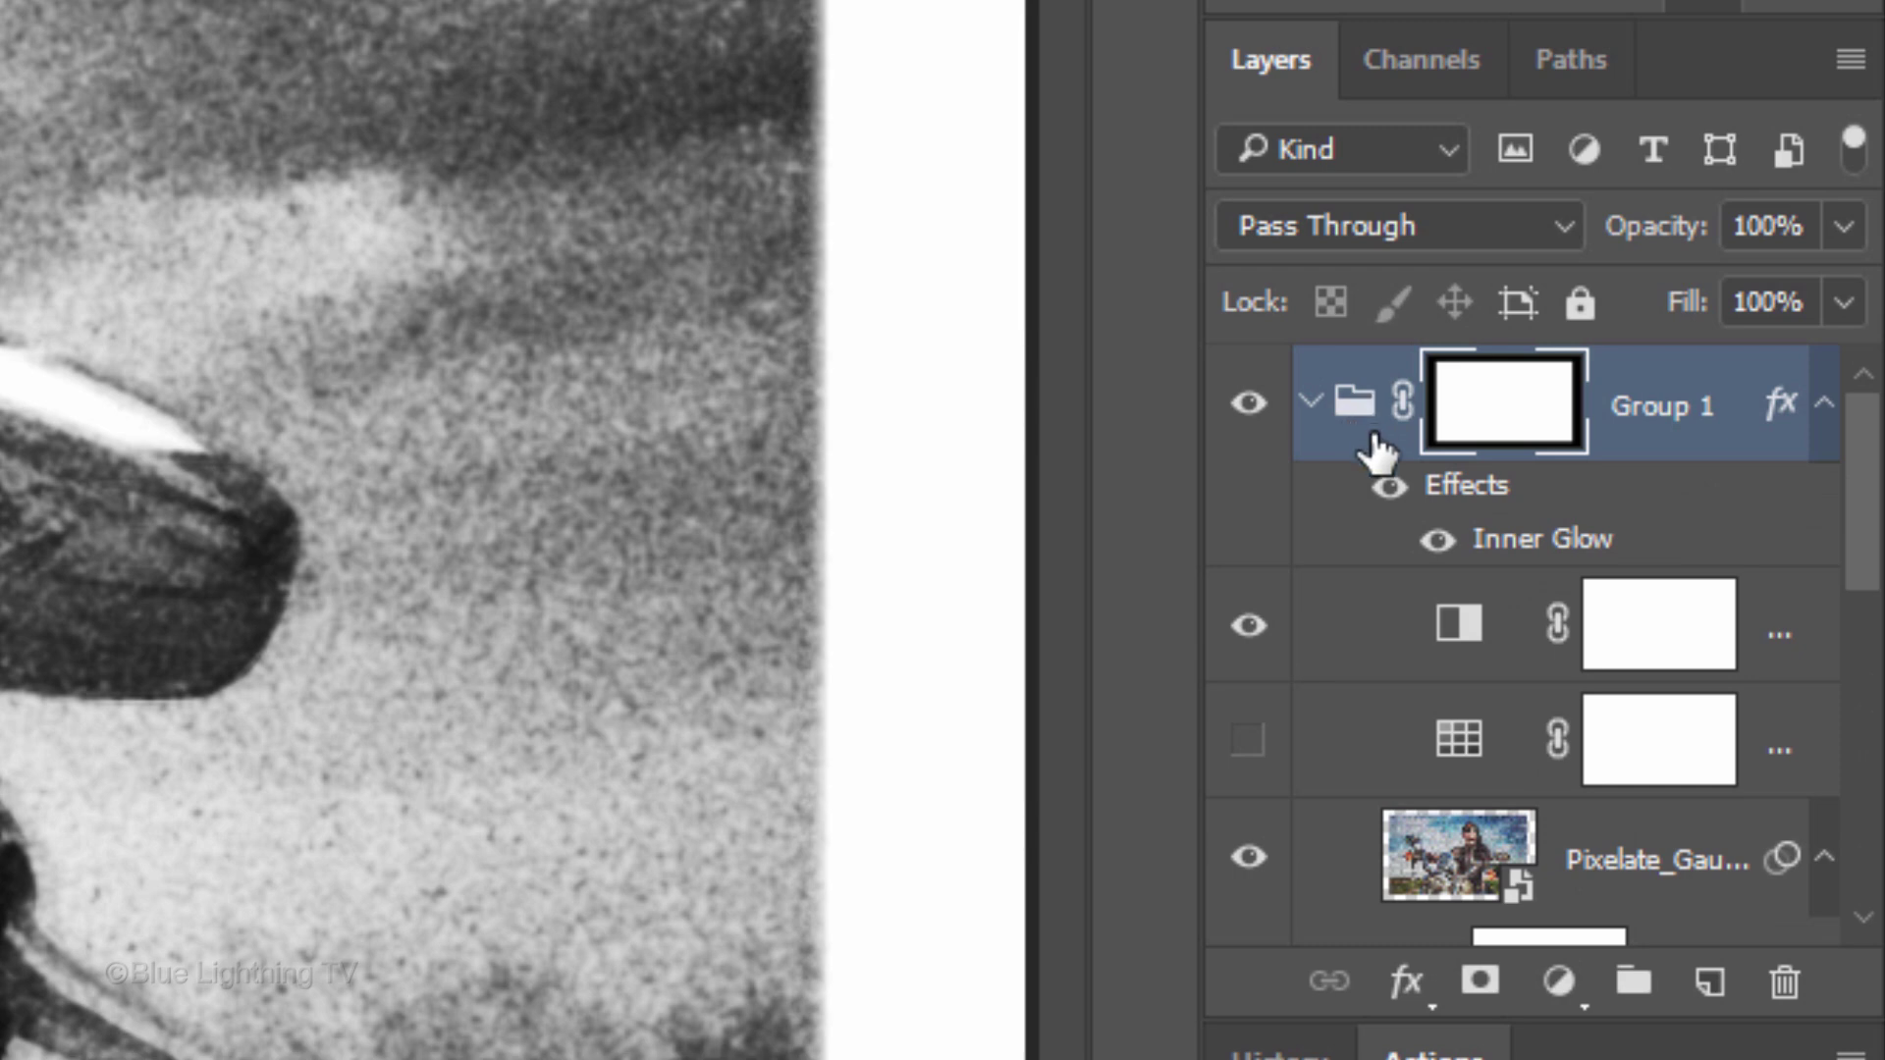
pyautogui.click(1559, 982)
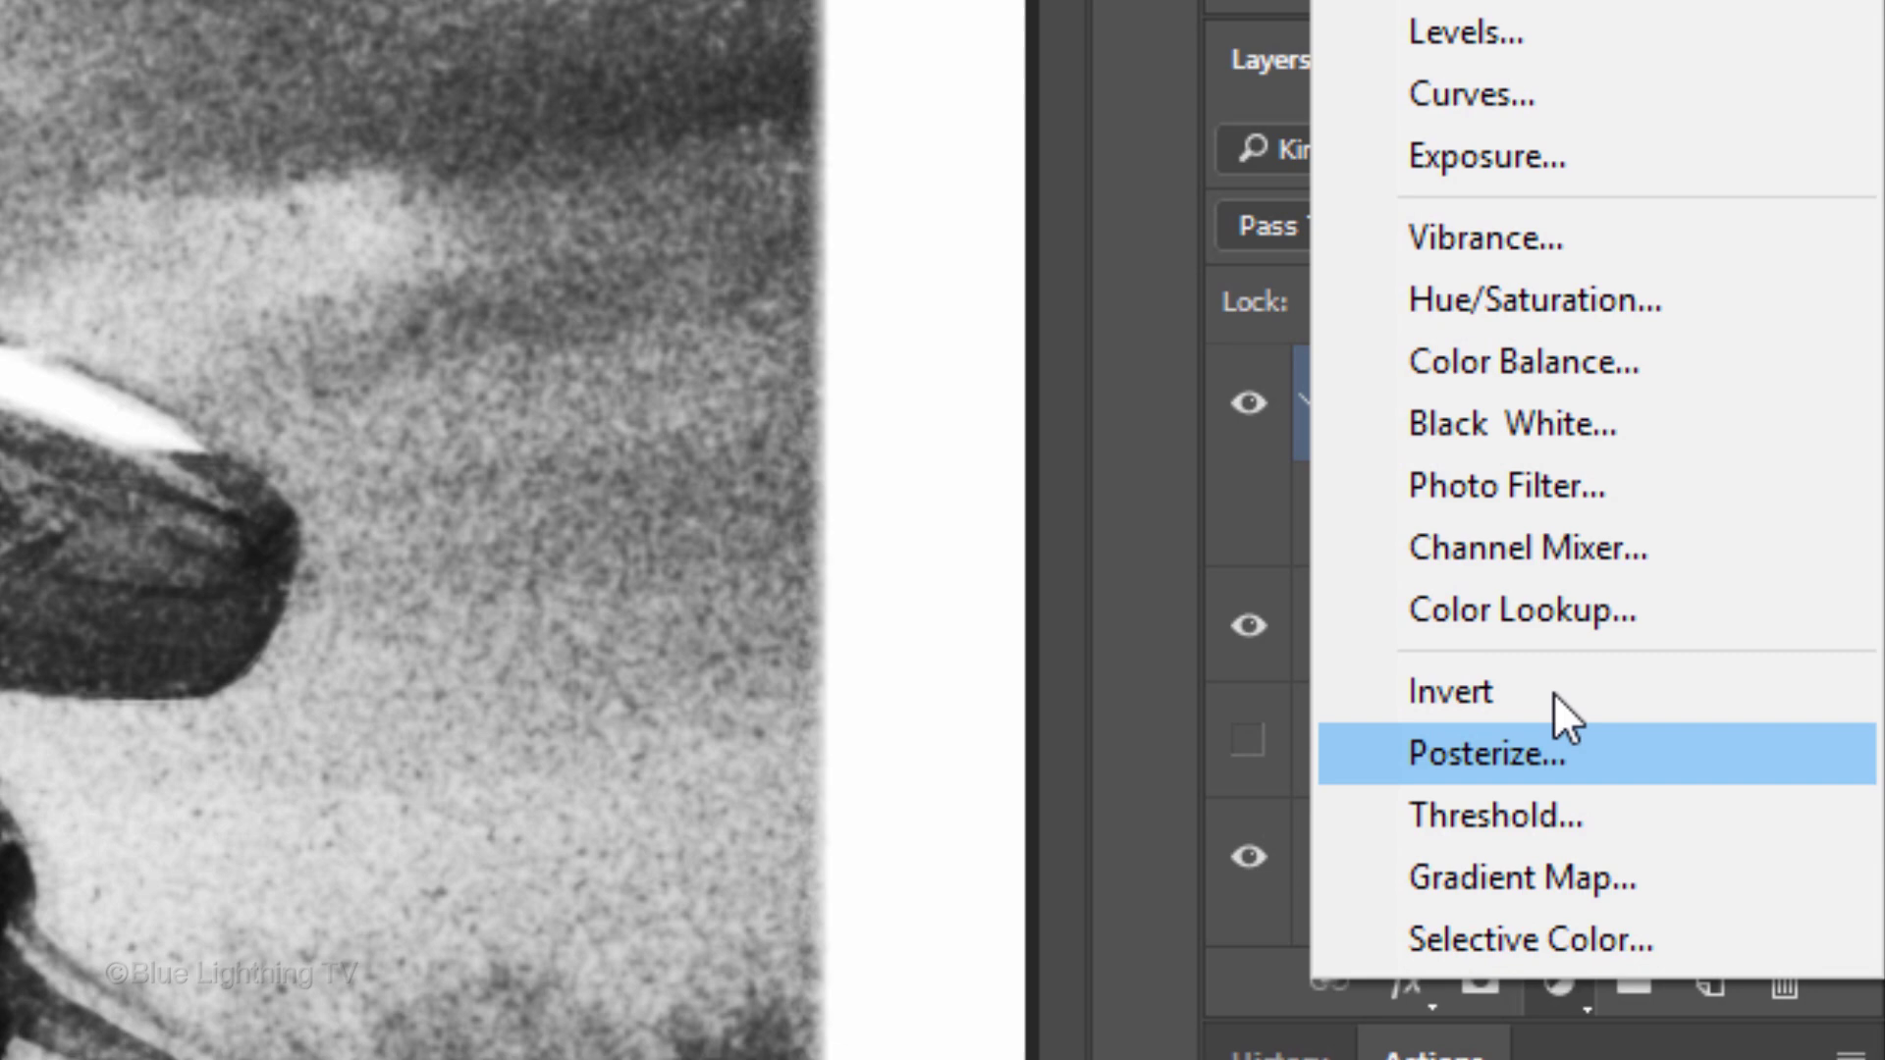
pyautogui.click(1530, 297)
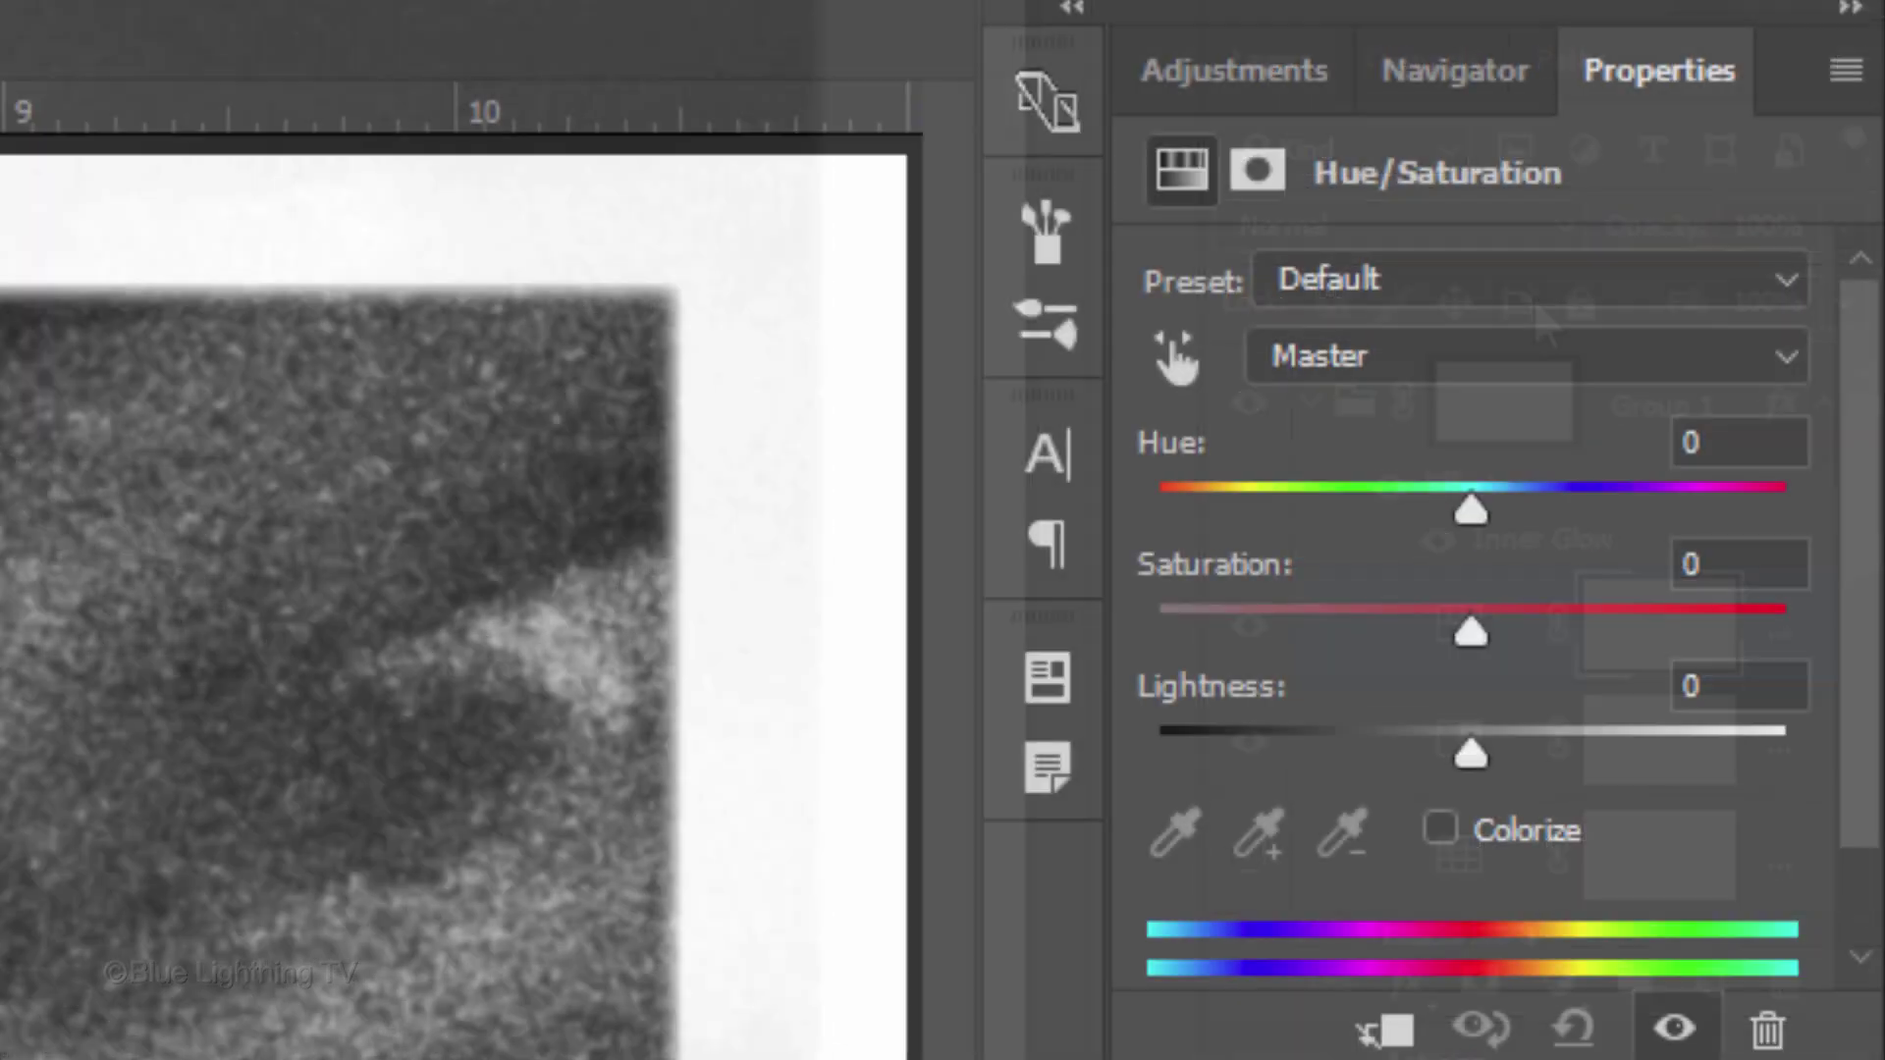
pyautogui.click(1441, 831)
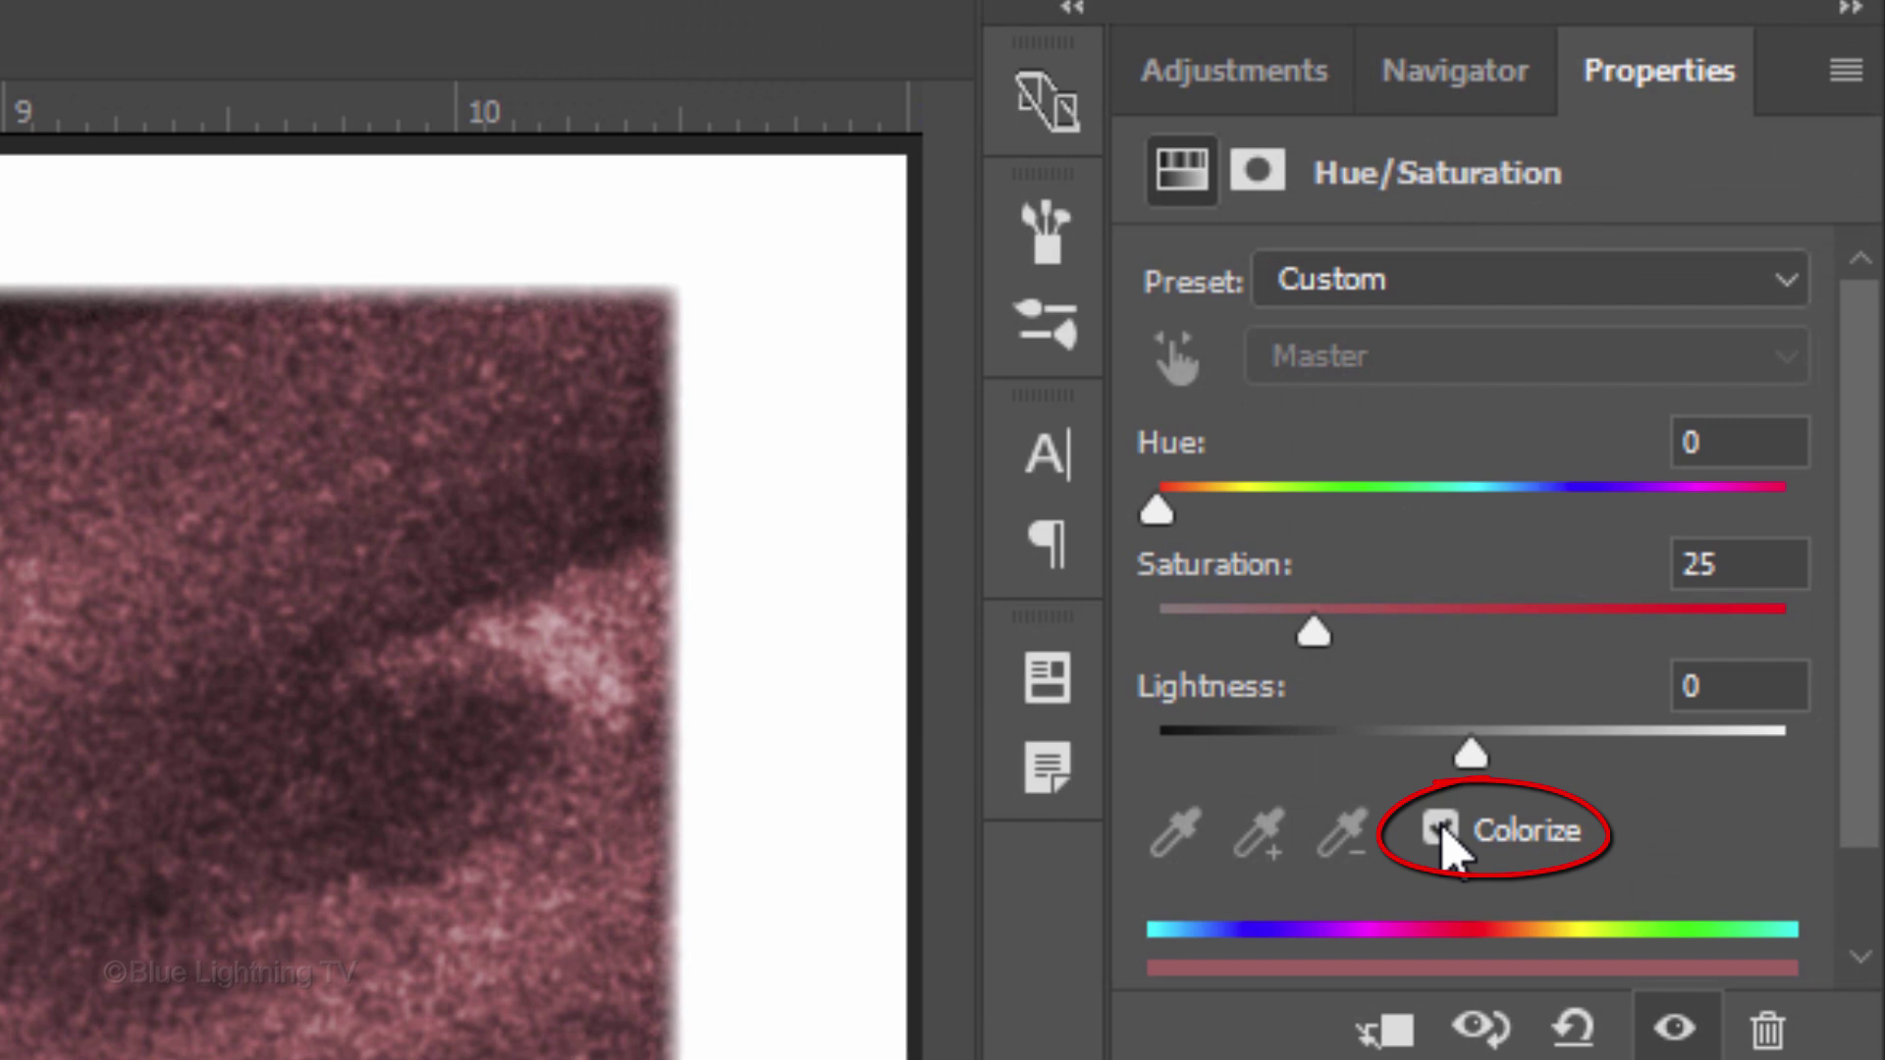
pyautogui.click(1746, 443)
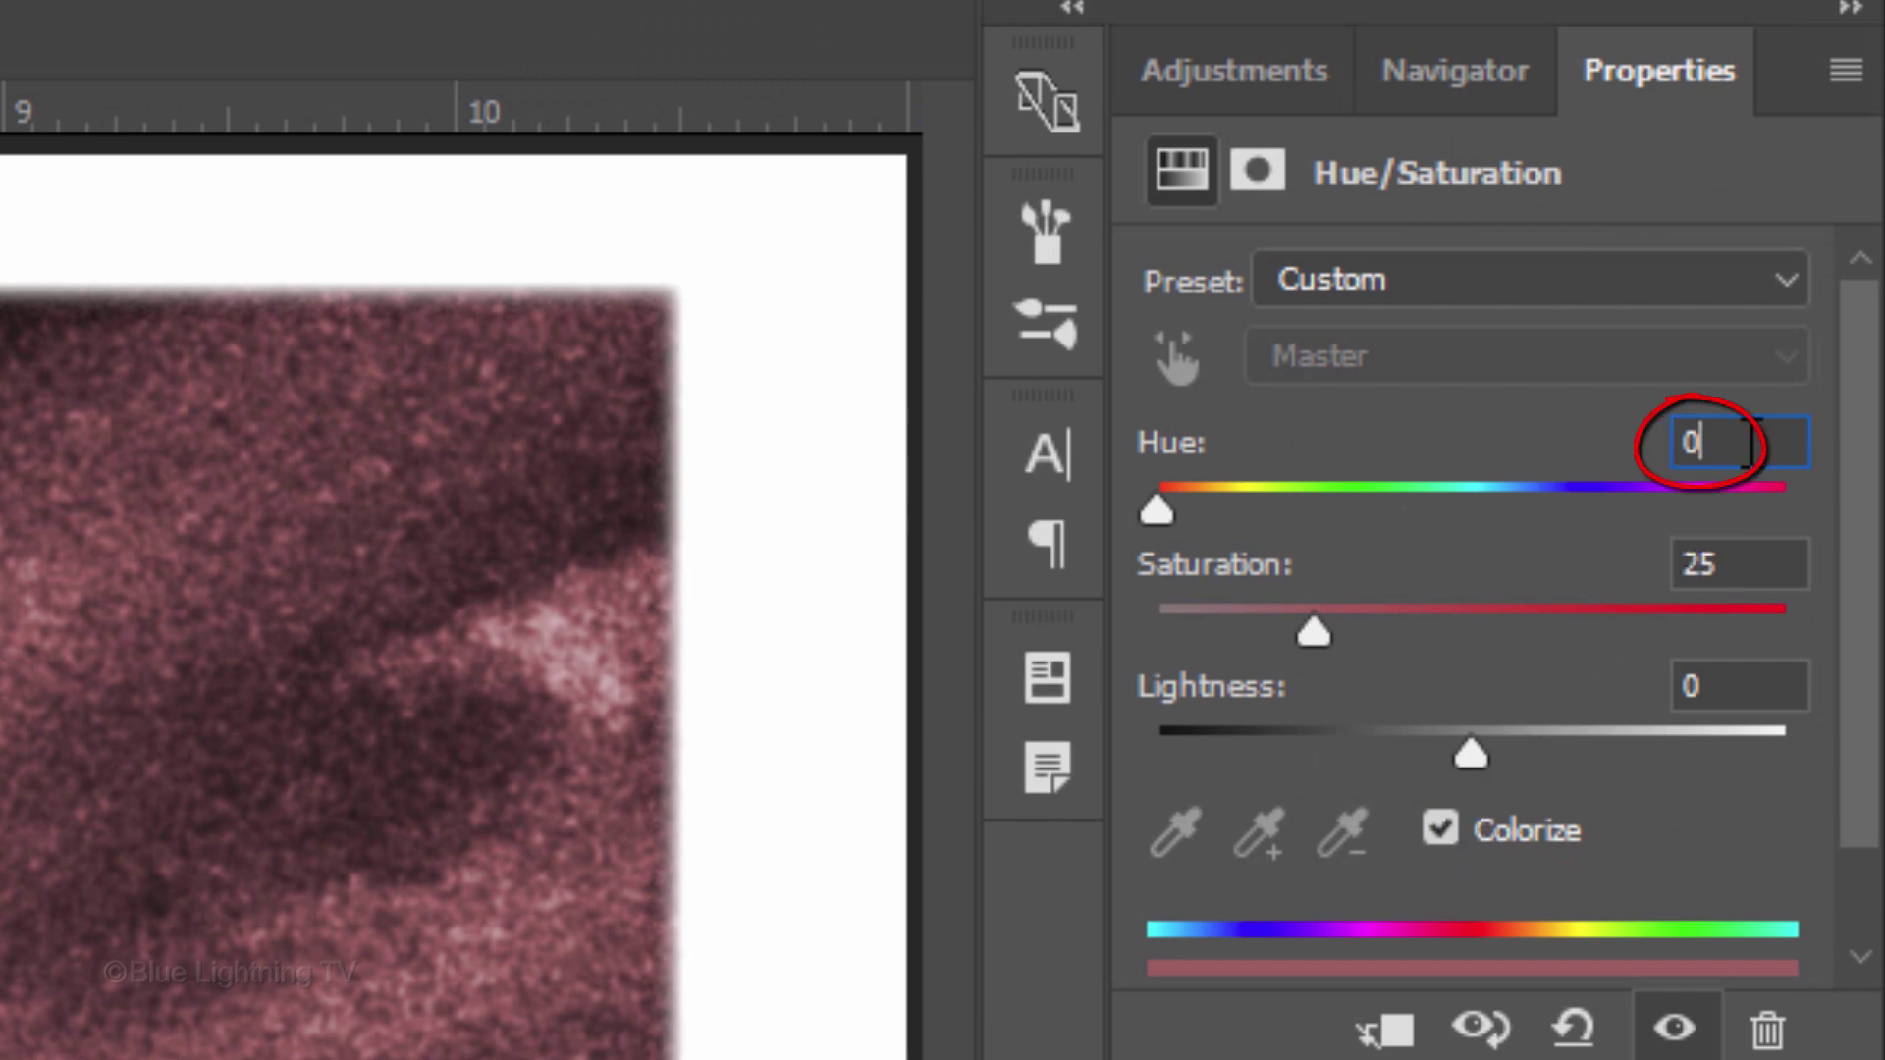
pyautogui.write('33')
pyautogui.press('Return')
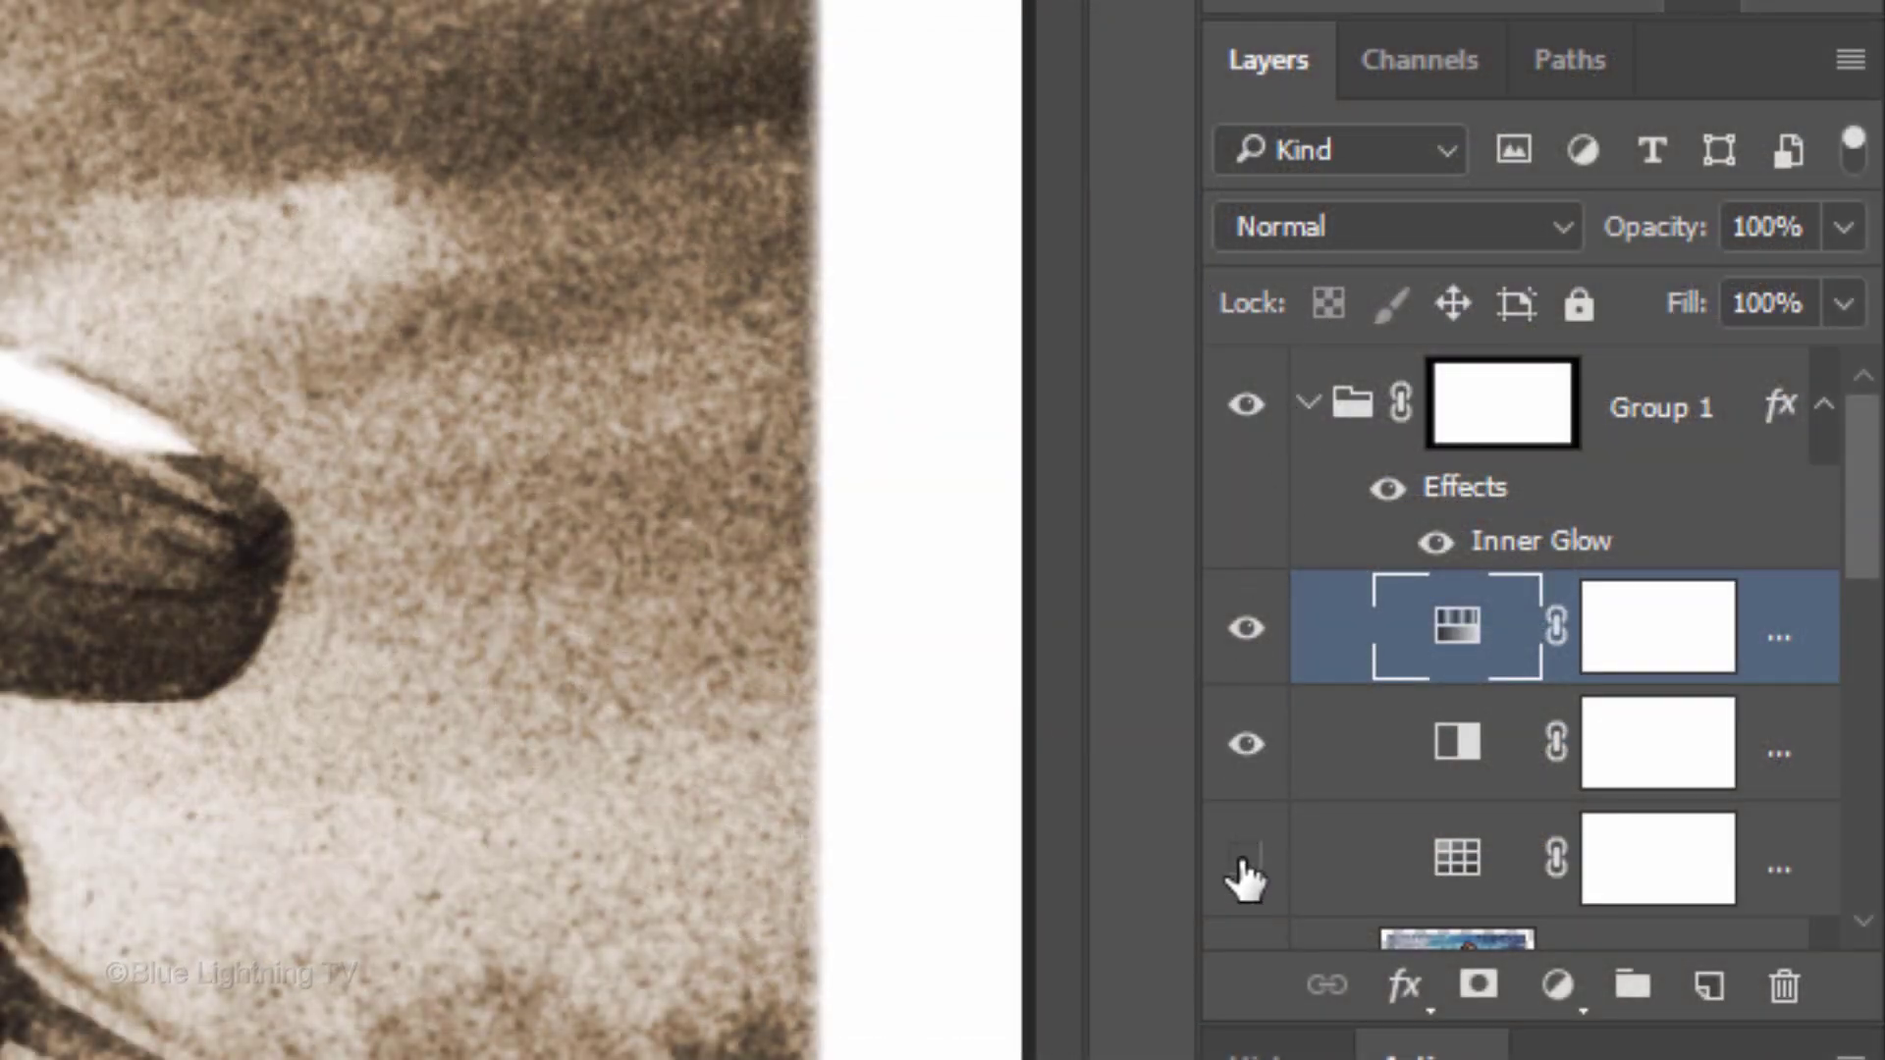
pyautogui.click(1245, 869)
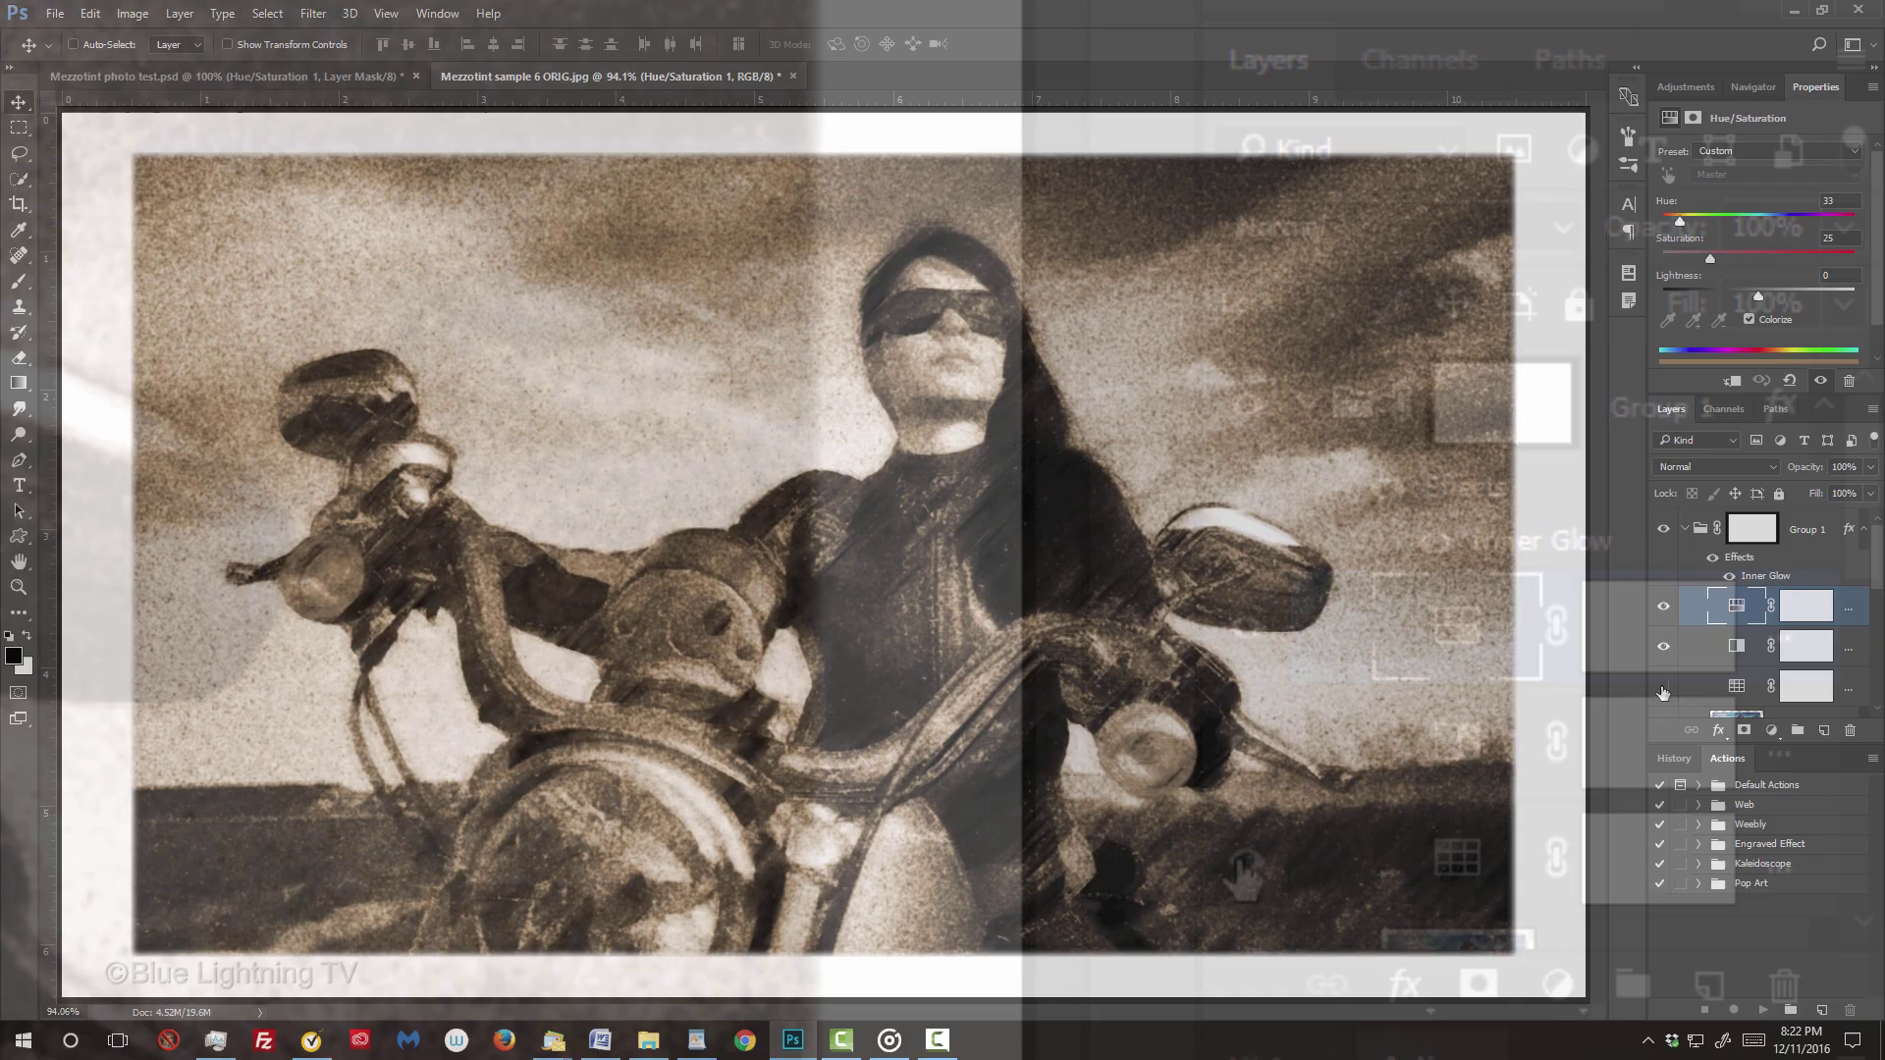